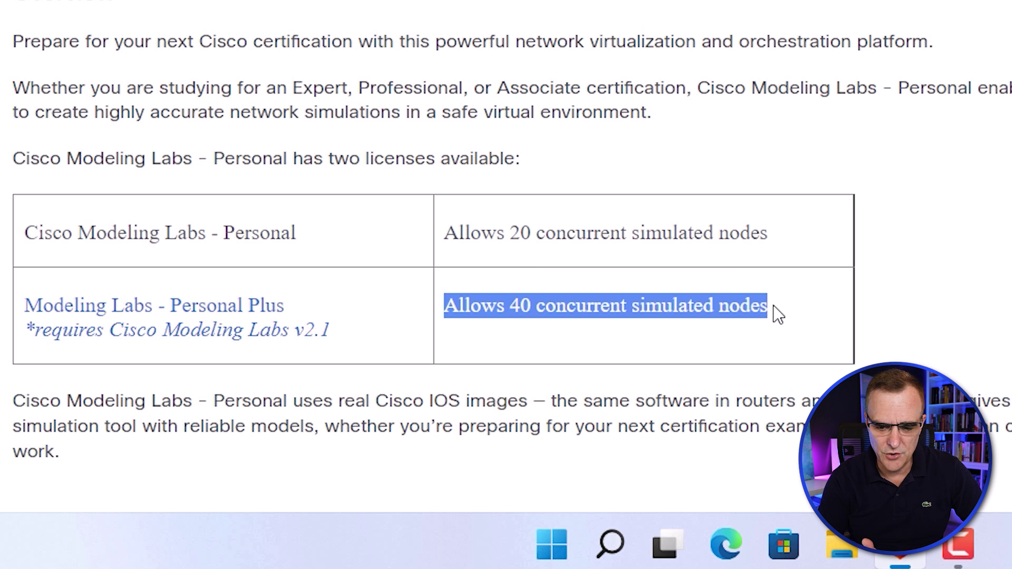
Review the CML Personal Plus edition: $349.00 price and 365-day access duration.
{"action": "scroll", "coordinate": [717, 214], "scroll_direction": "down", "scroll_amount": 6}
{"action": "scroll", "coordinate": [717, 214], "scroll_direction": "up", "scroll_amount": 10}
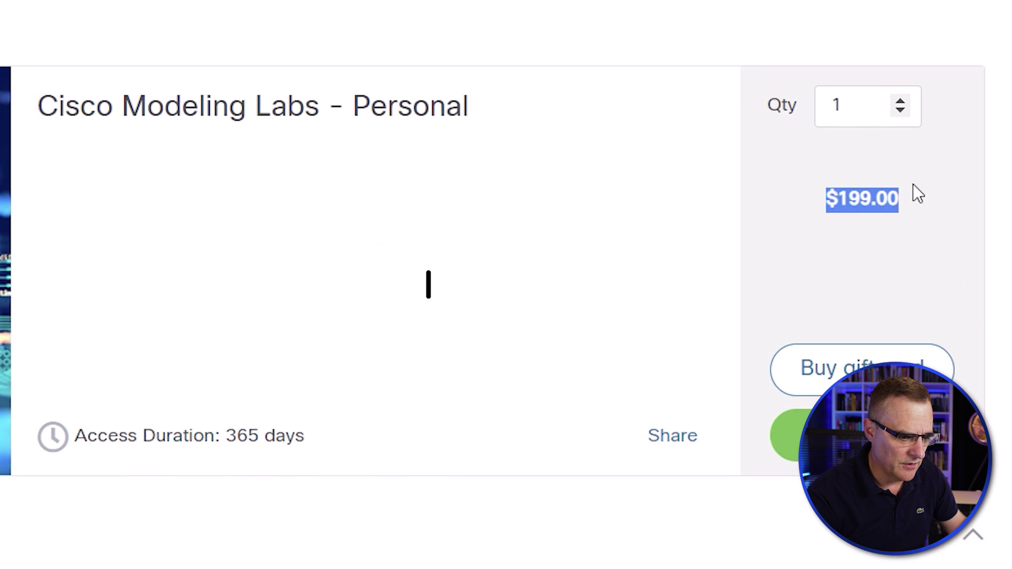
{"action": "left_click", "coordinate": [779, 4]}
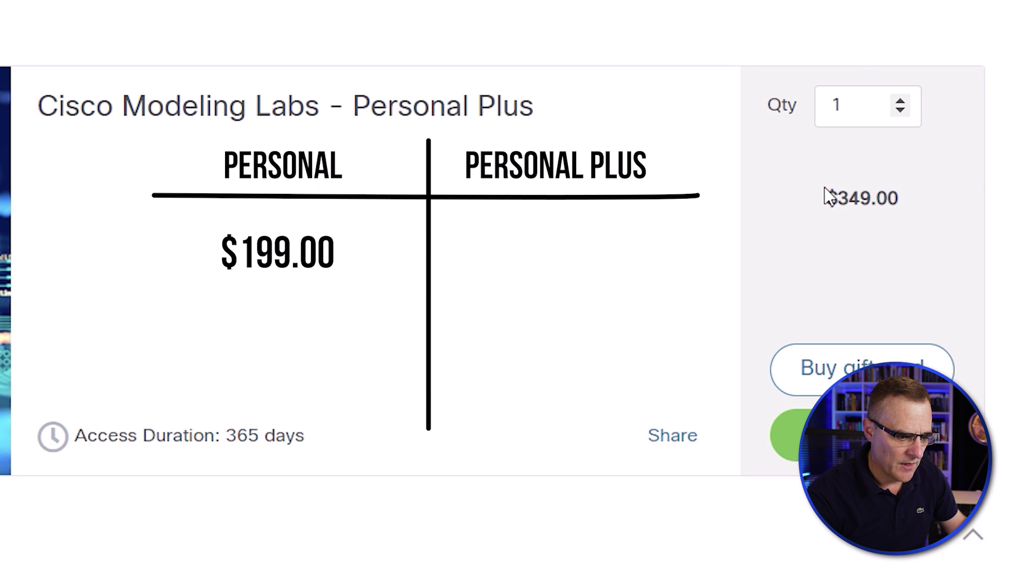
{"action": "left_click_drag", "start_coordinate": [812, 192], "coordinate": [904, 191]}
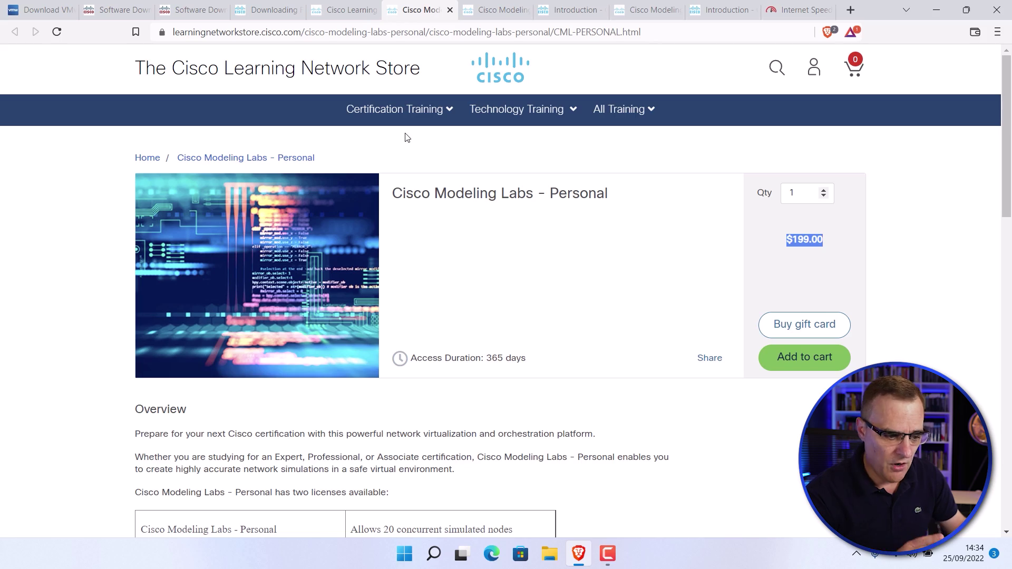
{"action": "left_click_drag", "start_coordinate": [454, 365], "coordinate": [412, 358]}
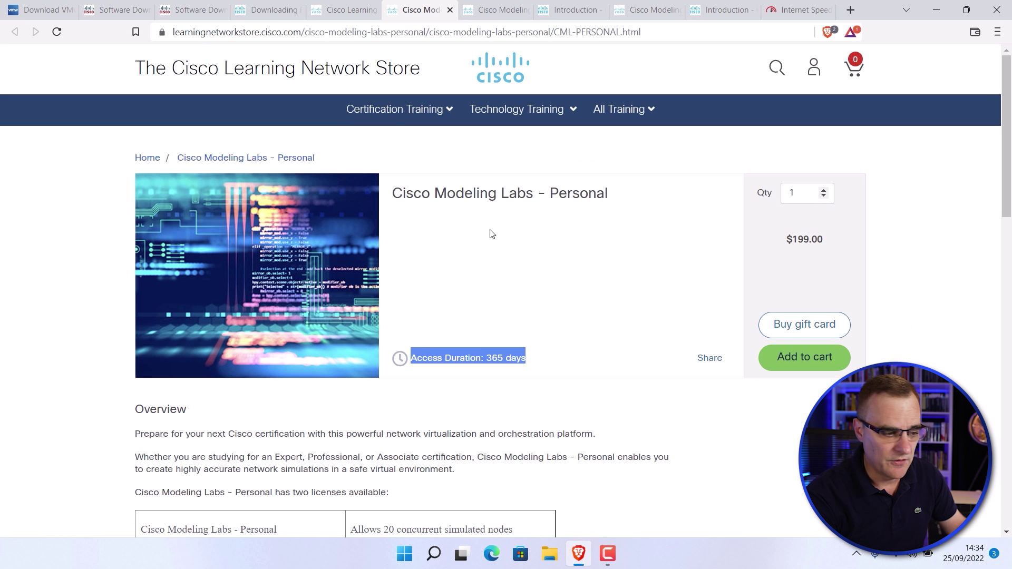
Browse the Cisco Software Download page listing the Modeling Labs 2.4.0 release files.
{"action": "key", "text": "ctrl+3"}
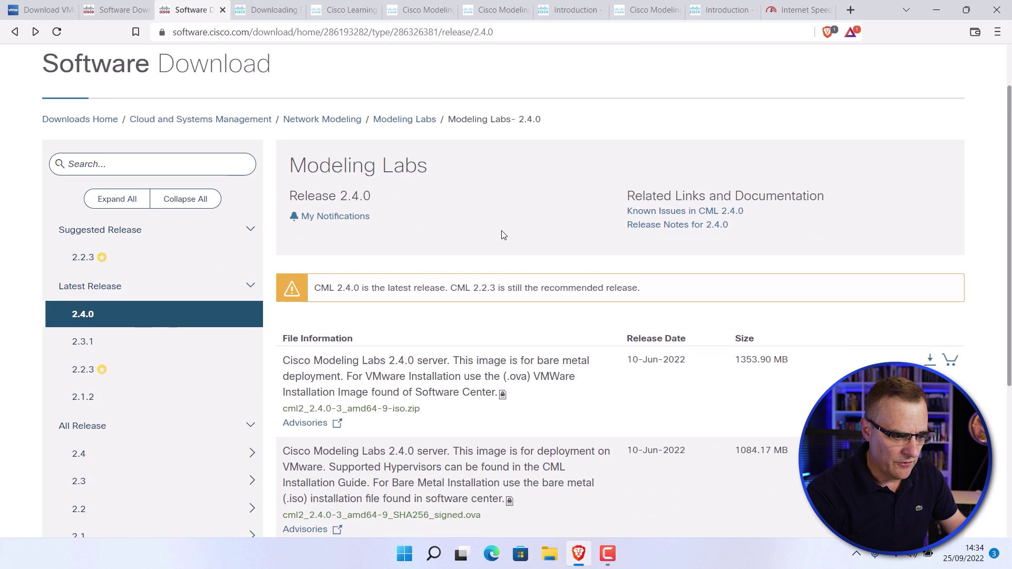
{"action": "scroll", "coordinate": [501, 233], "scroll_direction": "down", "scroll_amount": 2}
{"action": "scroll", "coordinate": [502, 232], "scroll_direction": "up", "scroll_amount": 1}
{"action": "scroll", "coordinate": [502, 224], "scroll_direction": "down", "scroll_amount": 2}
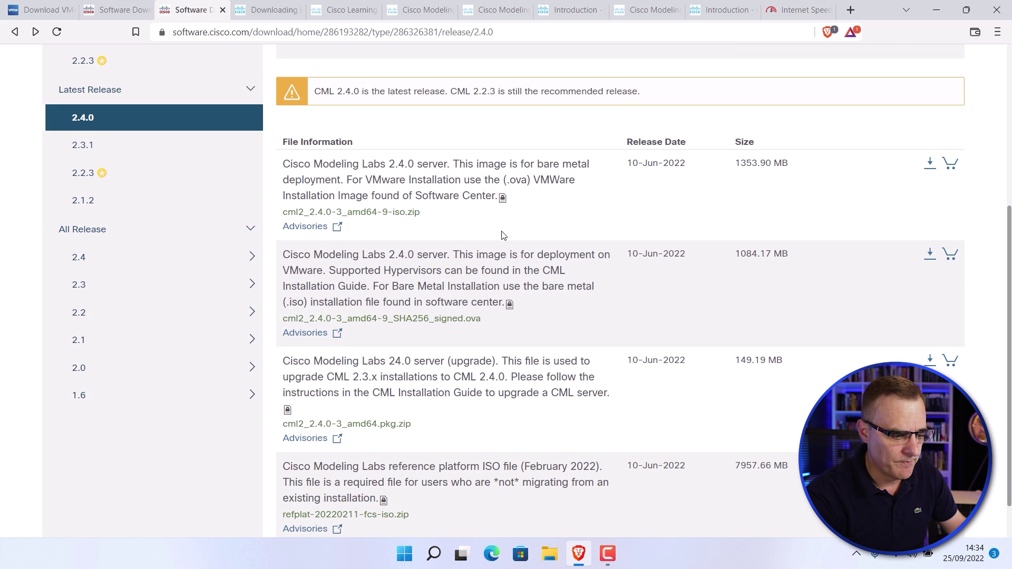
{"action": "scroll", "coordinate": [502, 235], "scroll_direction": "up", "scroll_amount": 1}
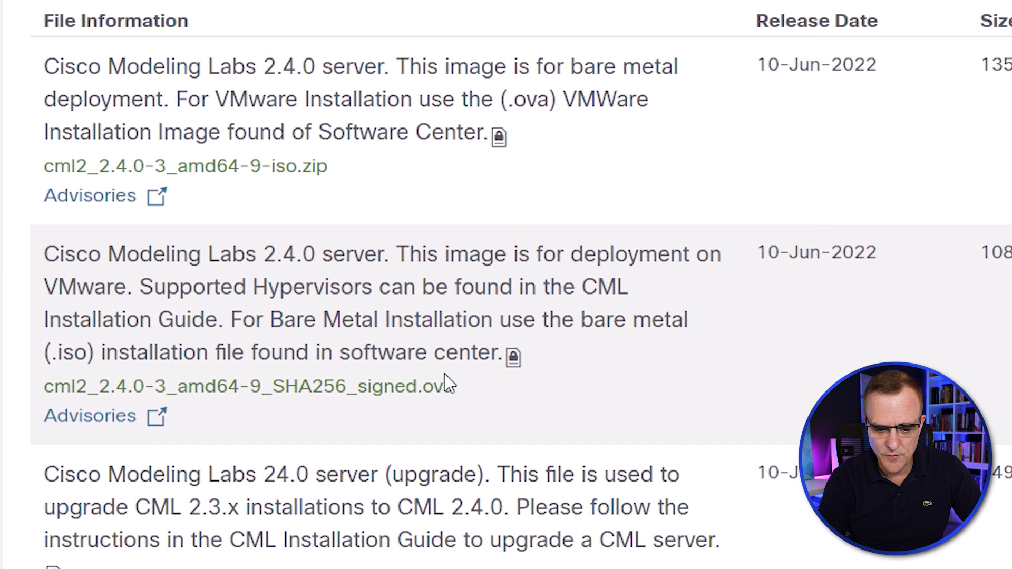
{"action": "scroll", "coordinate": [524, 475], "scroll_direction": "down", "scroll_amount": 5}
{"action": "scroll", "coordinate": [580, 348], "scroll_direction": "down", "scroll_amount": 1}
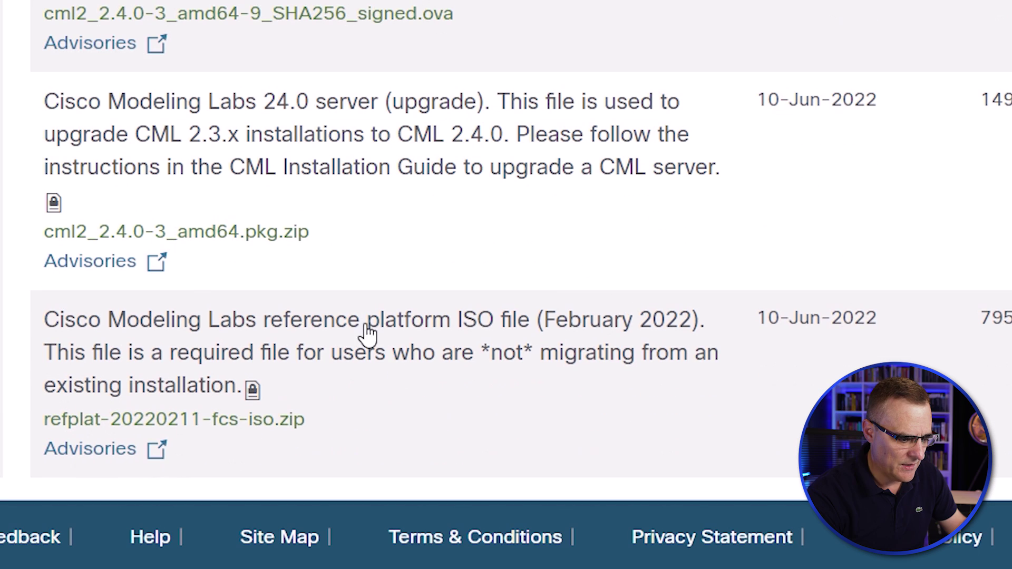
{"action": "left_click_drag", "start_coordinate": [361, 324], "coordinate": [562, 324]}
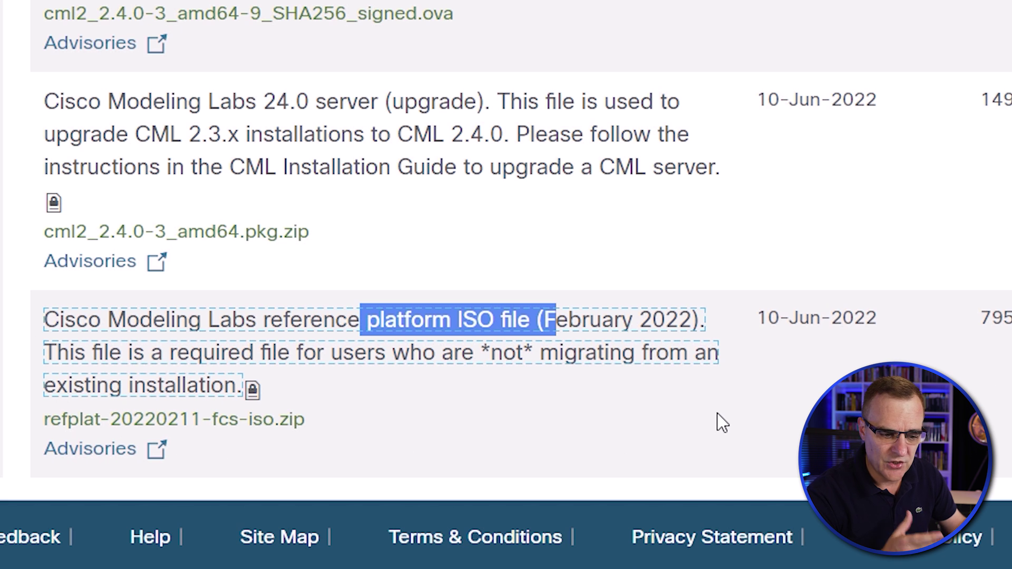
{"action": "scroll", "coordinate": [761, 239], "scroll_direction": "up", "scroll_amount": 1}
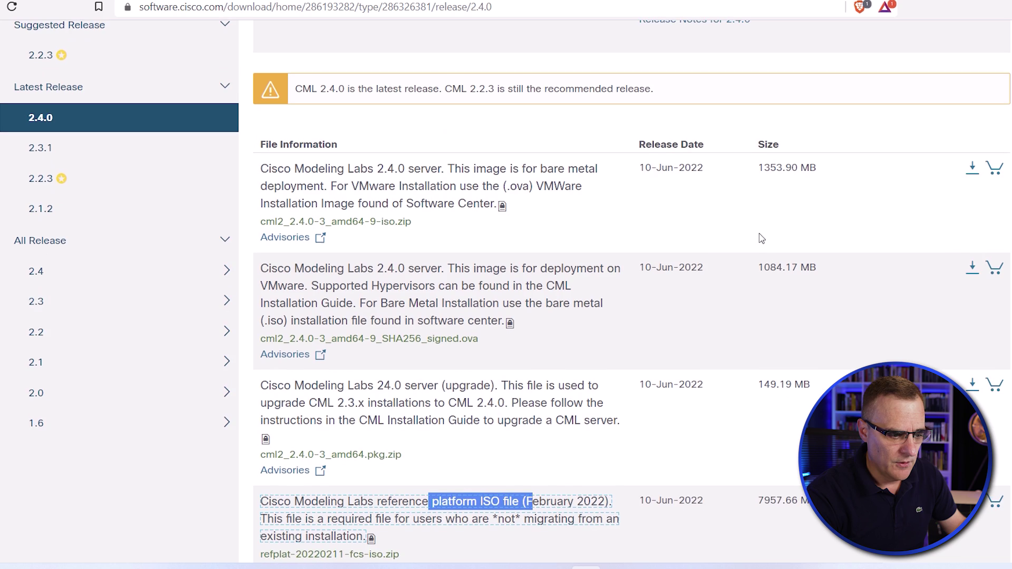
Start the CML .ova server image download via Cisco login, then return to the file list.
{"action": "left_click", "coordinate": [971, 268]}
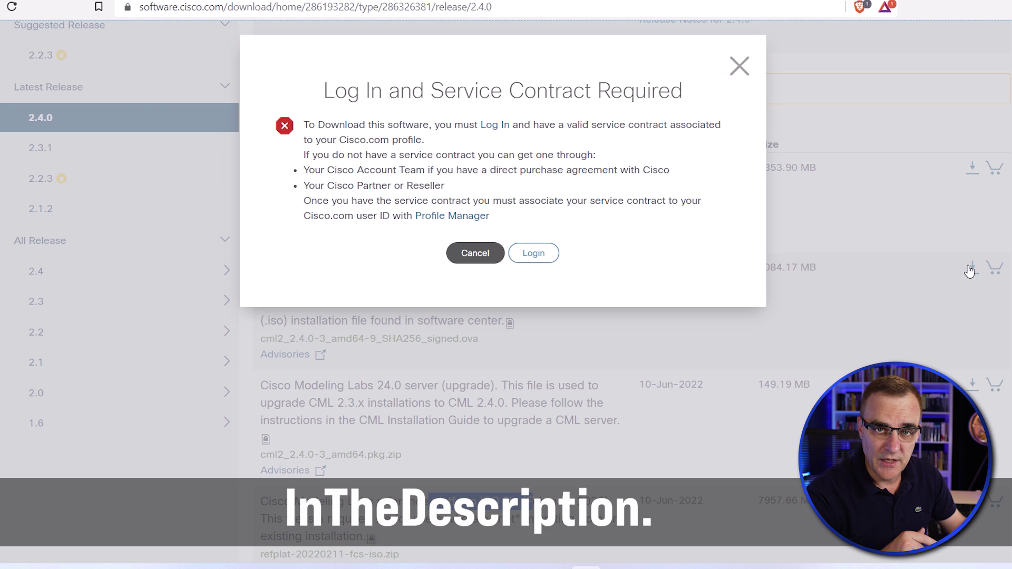
{"action": "left_click", "coordinate": [531, 255]}
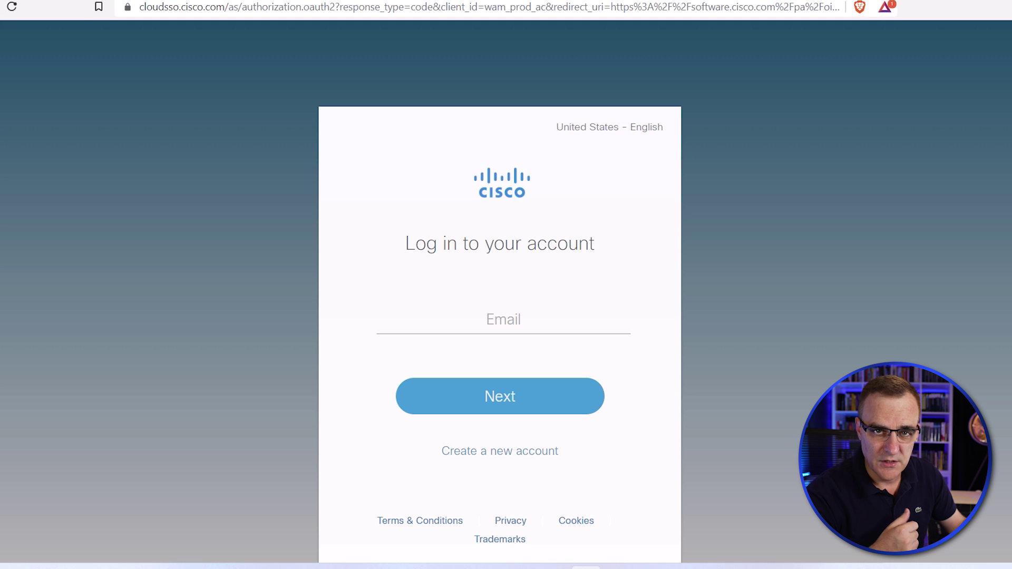
{"action": "key", "text": "alt+Left"}
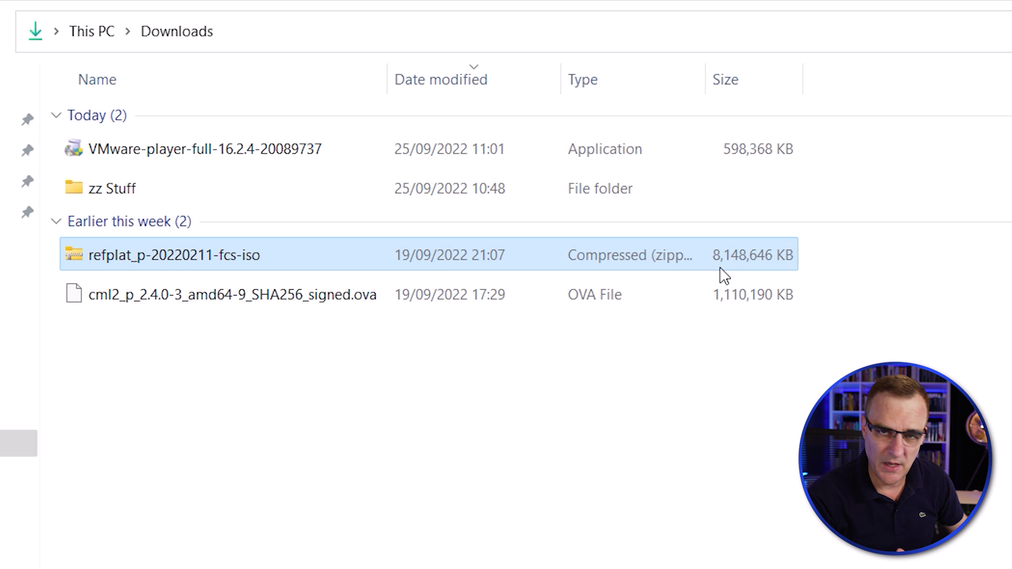
{"action": "left_click", "coordinate": [555, 302]}
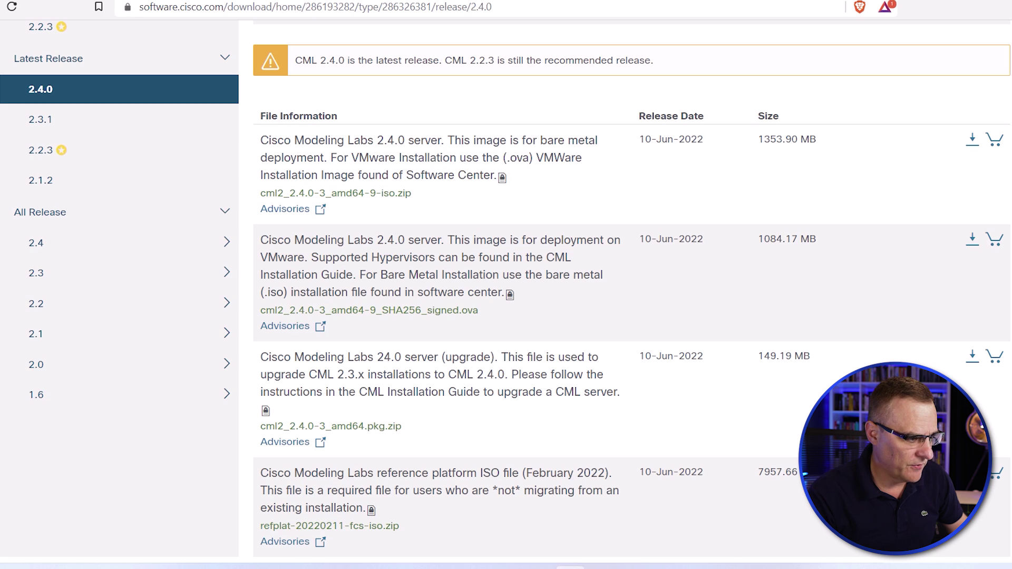
Search the web for 'wmare player download'.
{"action": "key", "text": "ctrl+Tab"}
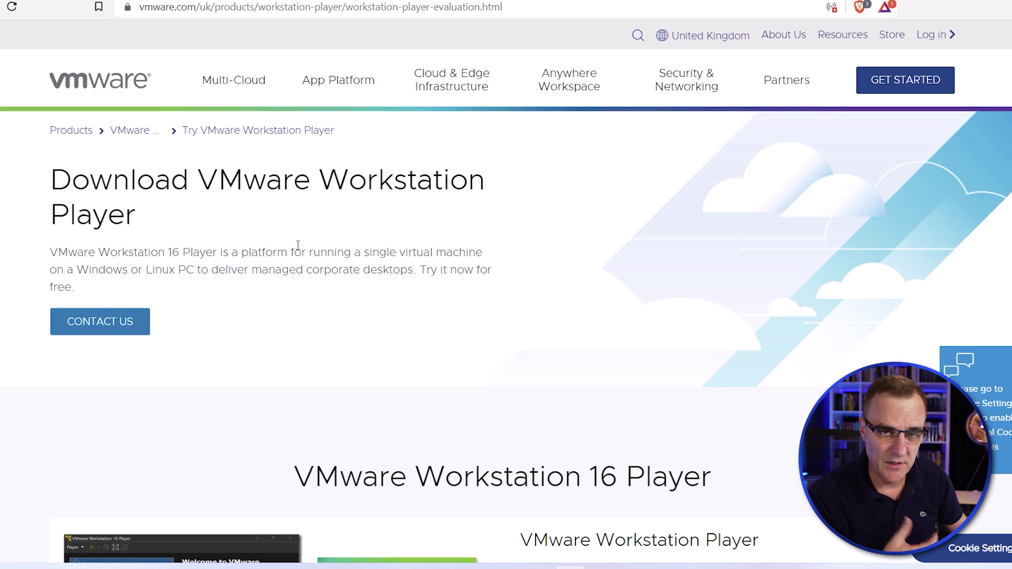
{"action": "left_click", "coordinate": [306, 7]}
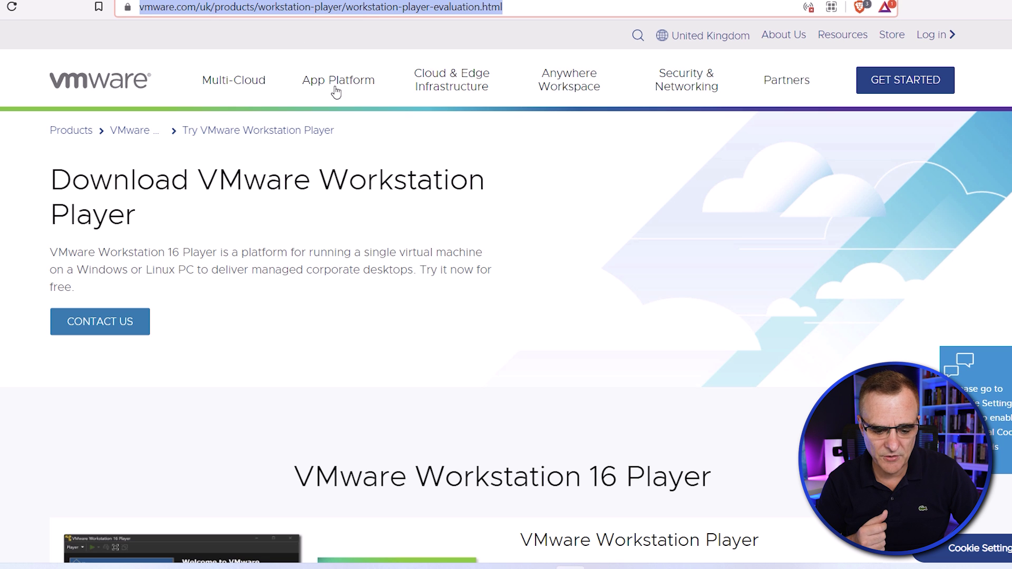
{"action": "scroll", "coordinate": [369, 160], "scroll_direction": "down", "scroll_amount": 1}
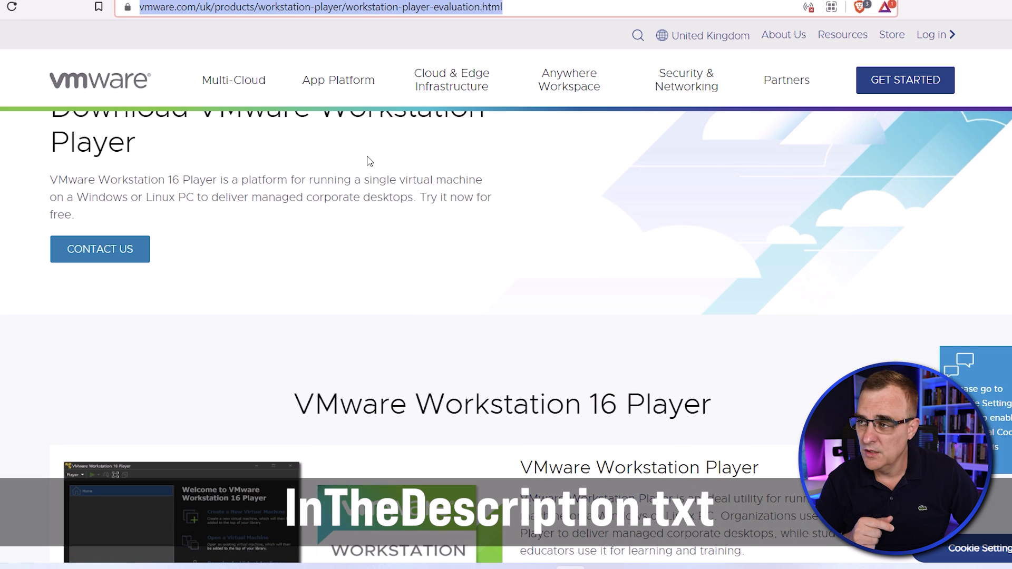
{"action": "scroll", "coordinate": [369, 161], "scroll_direction": "up", "scroll_amount": 1}
{"action": "type", "text": "wmare "}
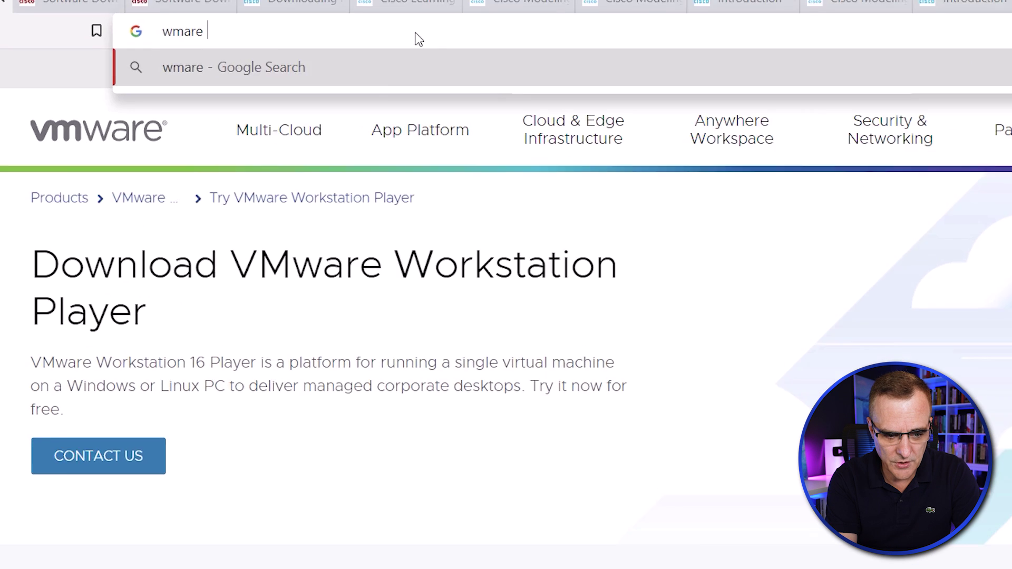
{"action": "type", "text": "player download"}
{"action": "key", "text": "Return"}
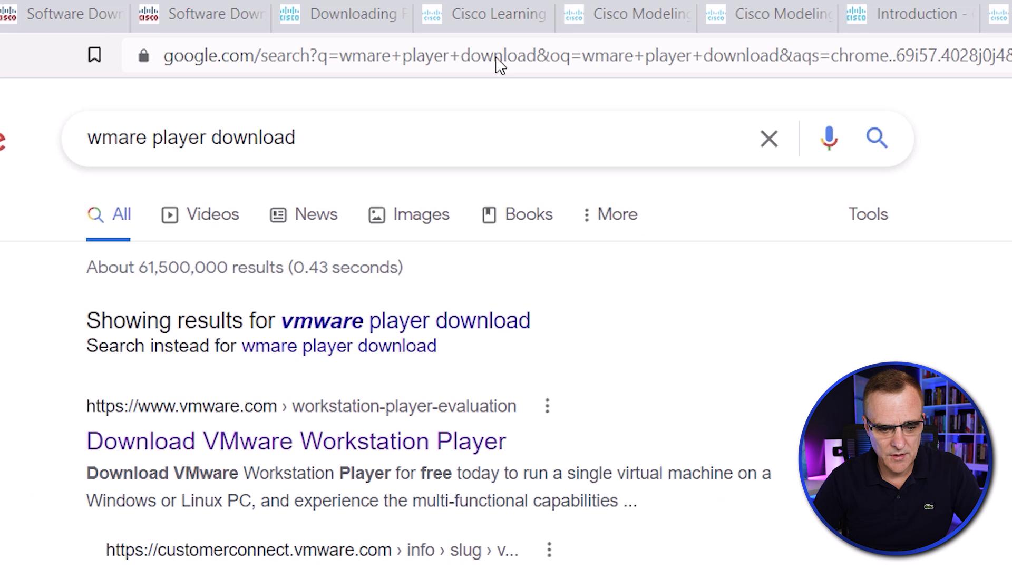
Download Workstation 16.0 Player for Windows and view it in the Downloads folder.
{"action": "left_click", "coordinate": [378, 452]}
{"action": "scroll", "coordinate": [290, 287], "scroll_direction": "down", "scroll_amount": 3}
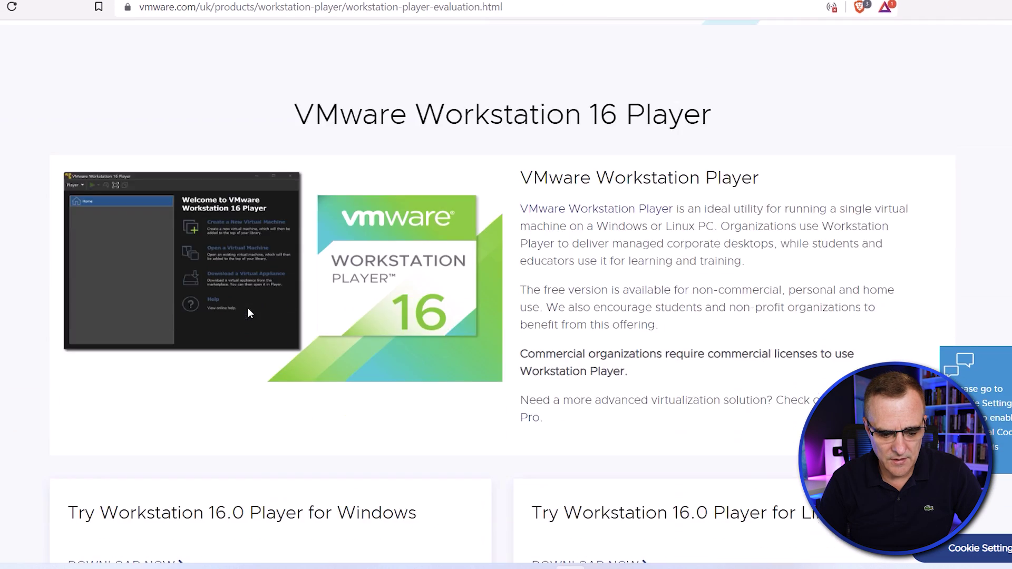
{"action": "scroll", "coordinate": [248, 313], "scroll_direction": "down", "scroll_amount": 4}
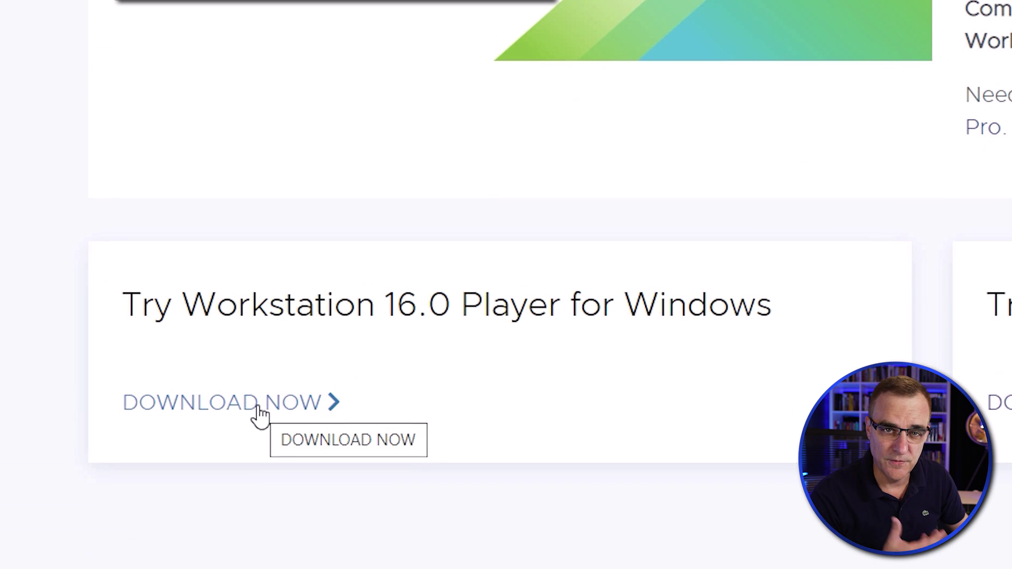
{"action": "left_click", "coordinate": [258, 412]}
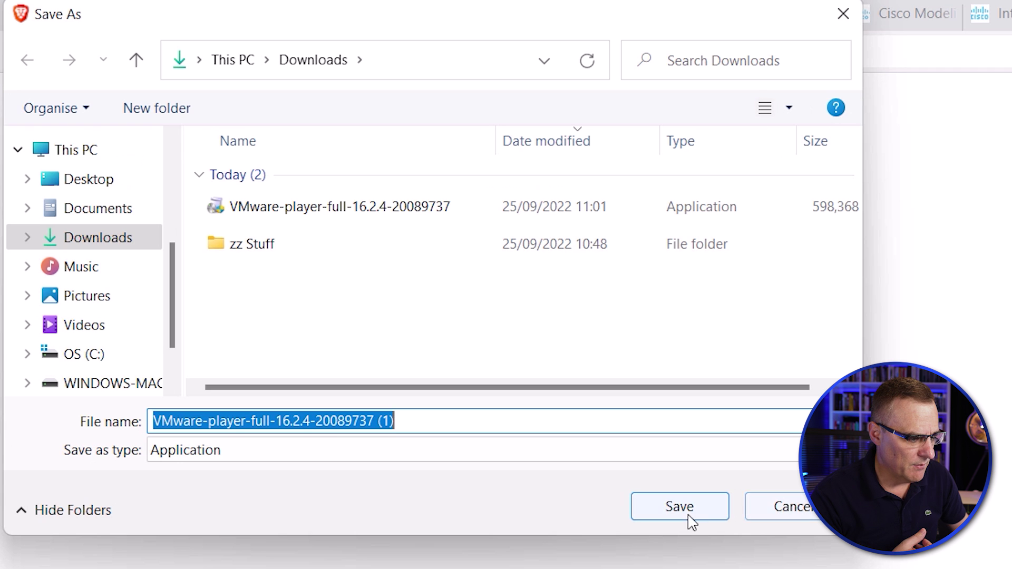
{"action": "left_click", "coordinate": [784, 508]}
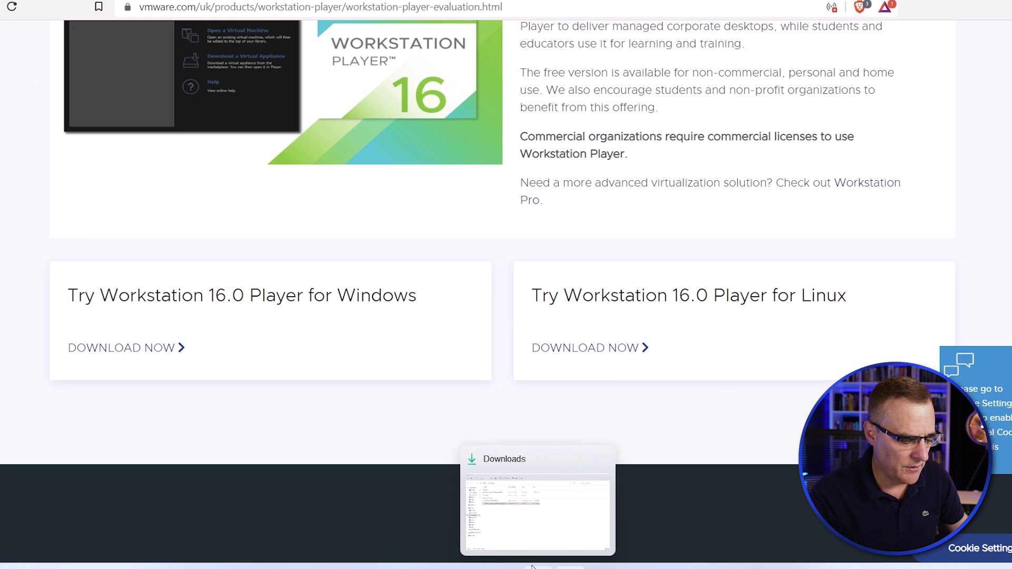
{"action": "left_click", "coordinate": [585, 546]}
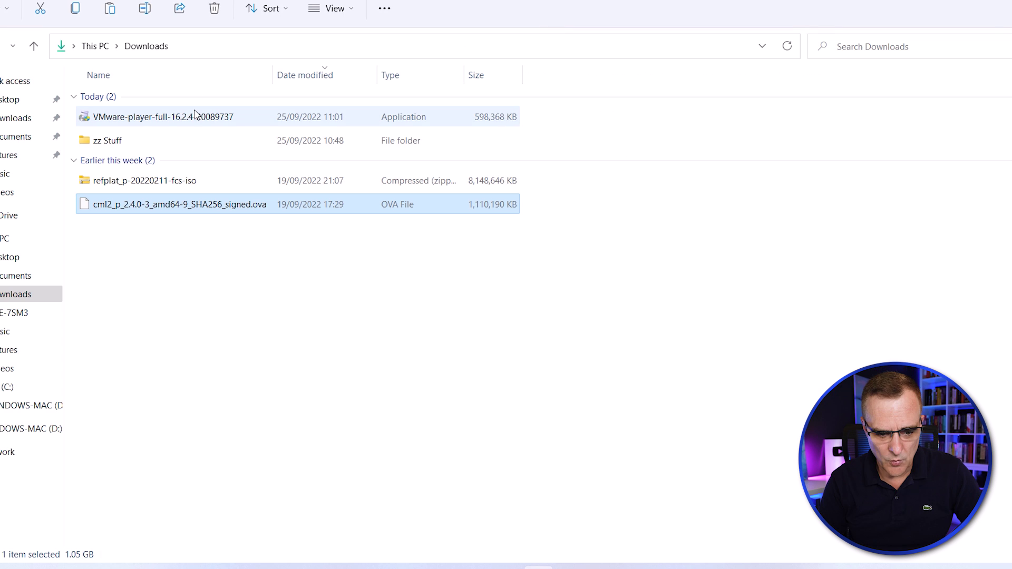
Run the Player installer, accept the licence terms, and keep the default Custom Setup options.
{"action": "double_click", "coordinate": [195, 115]}
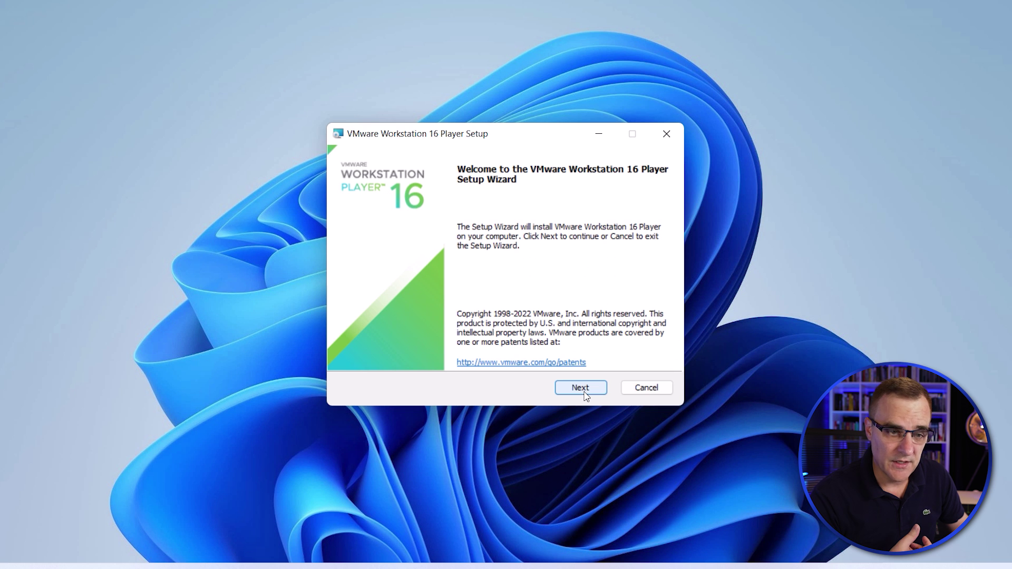
{"action": "left_click", "coordinate": [580, 388]}
{"action": "left_click", "coordinate": [349, 354]}
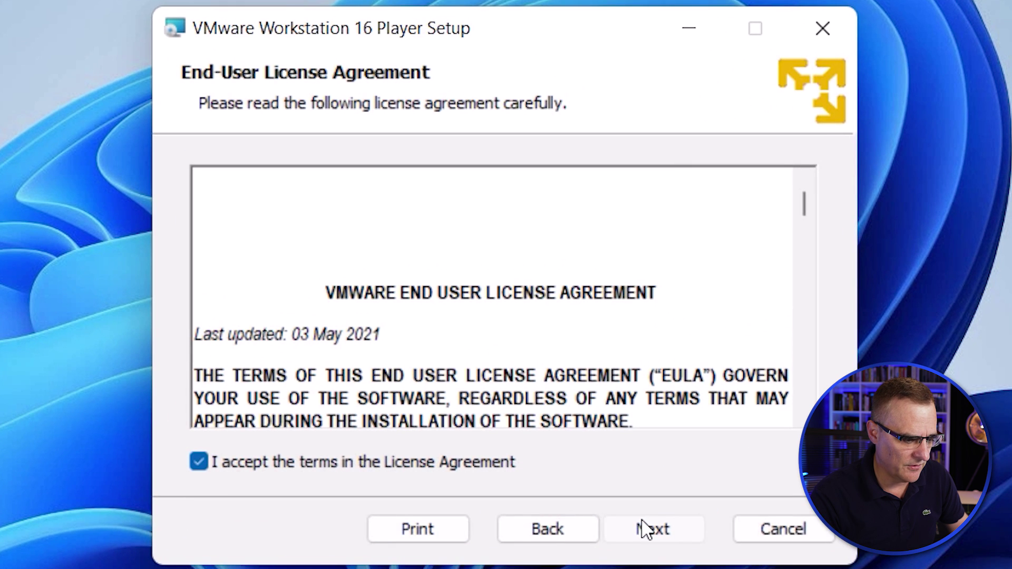
{"action": "left_click", "coordinate": [644, 529]}
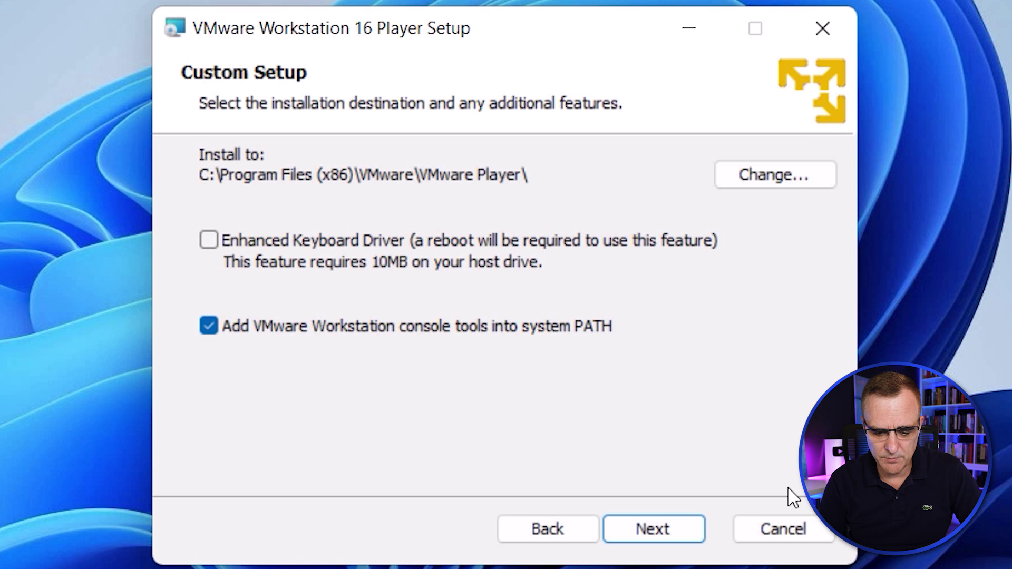
{"action": "left_click", "coordinate": [702, 533]}
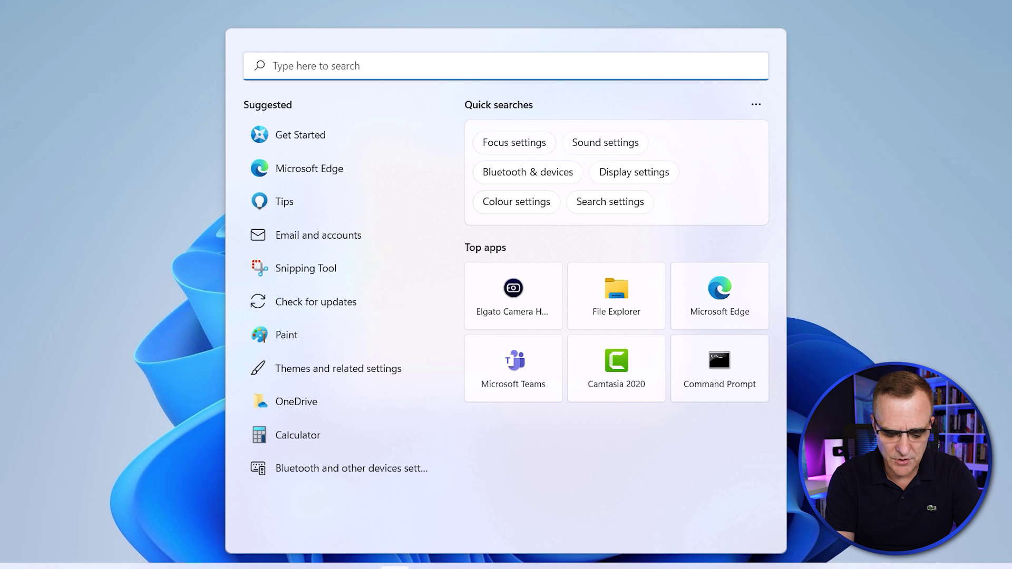
Open Network Connections via Control Panel > Network and Internet > Network and Sharing Centre.
{"action": "type", "text": "c"}
{"action": "key", "text": "BackSpace"}
{"action": "type", "text": "contr"}
{"action": "key", "text": "Return"}
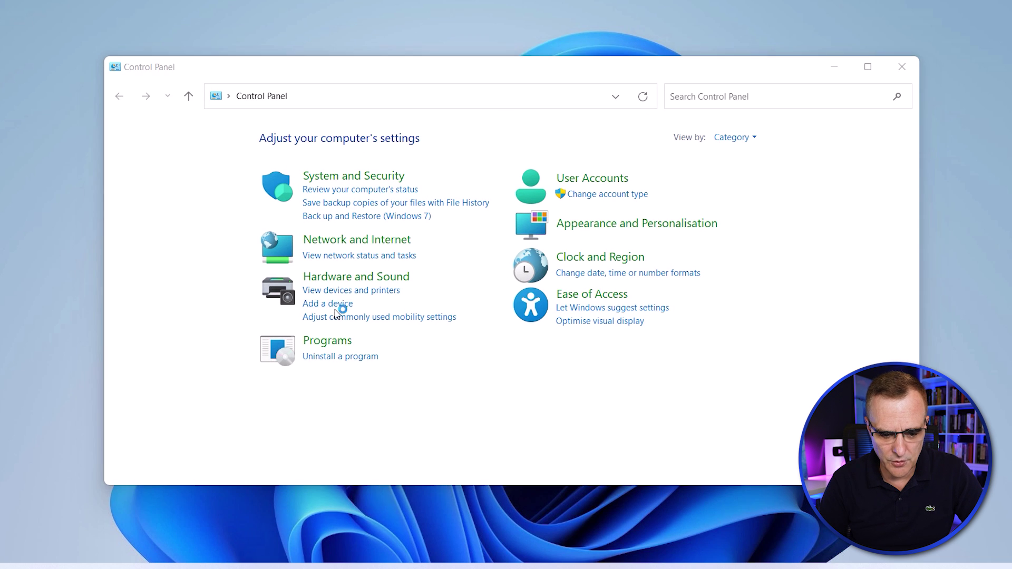
{"action": "left_click", "coordinate": [356, 234]}
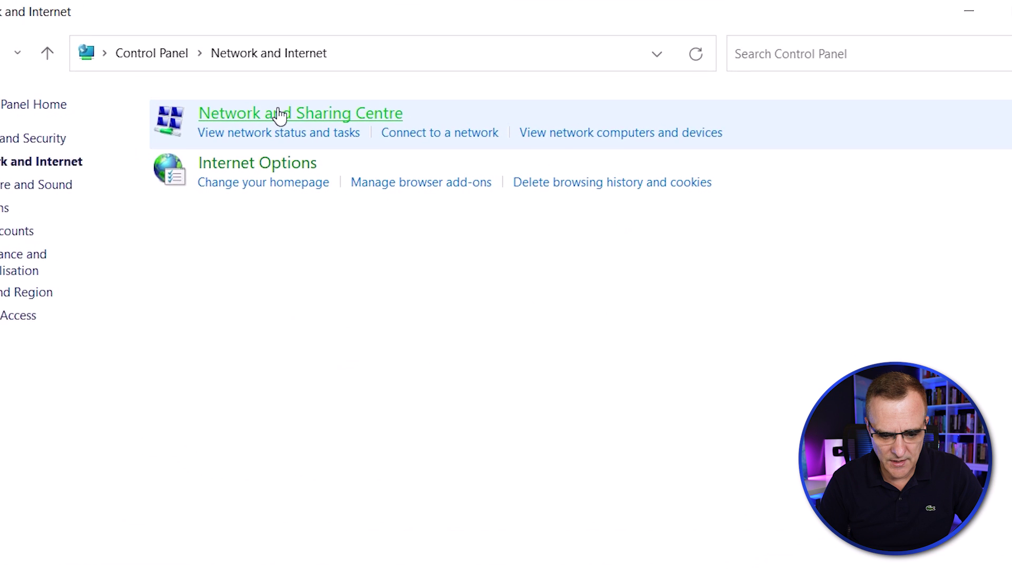
{"action": "left_click", "coordinate": [350, 138]}
{"action": "left_click", "coordinate": [21, 141]}
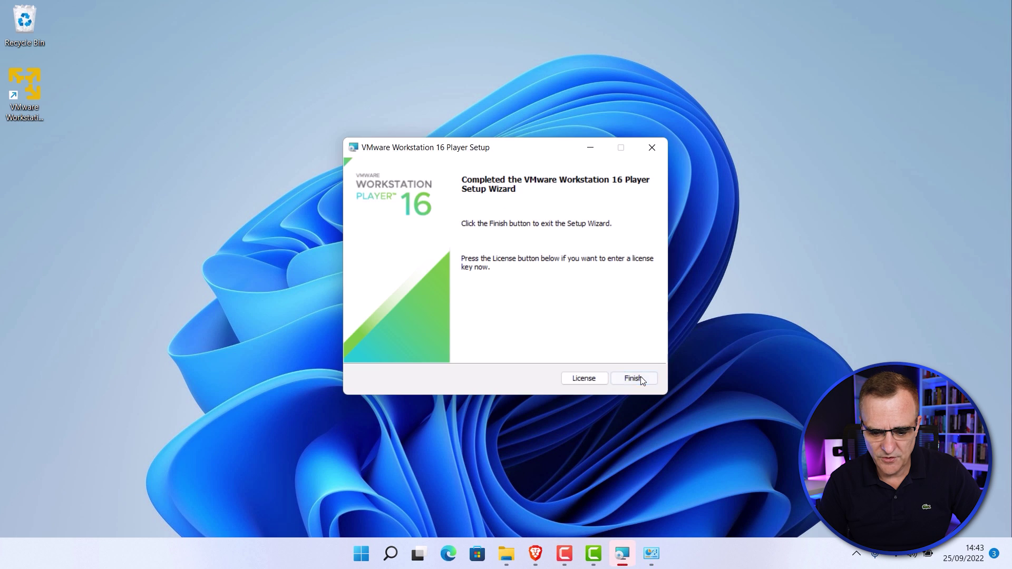
Finish setup, launch Workstation 16 Player under the free non-commercial licence, and reposition its window.
{"action": "left_click", "coordinate": [638, 379]}
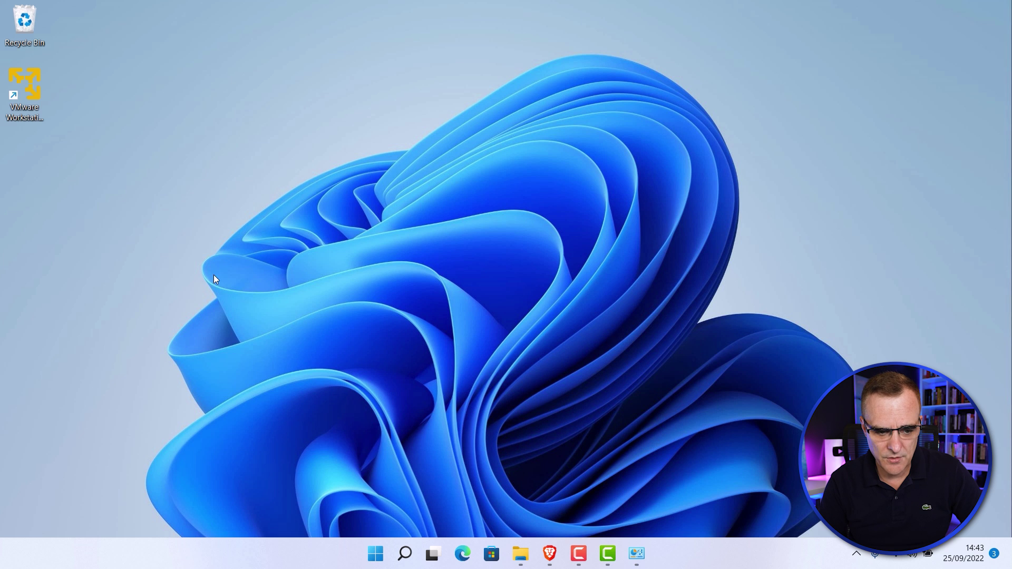
{"action": "double_click", "coordinate": [28, 77]}
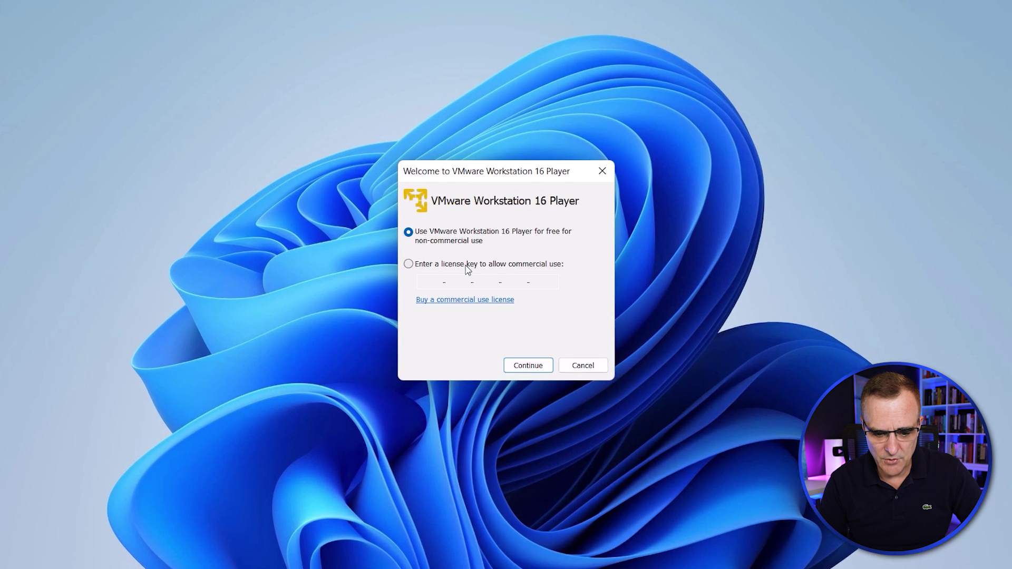
{"action": "left_click", "coordinate": [458, 265]}
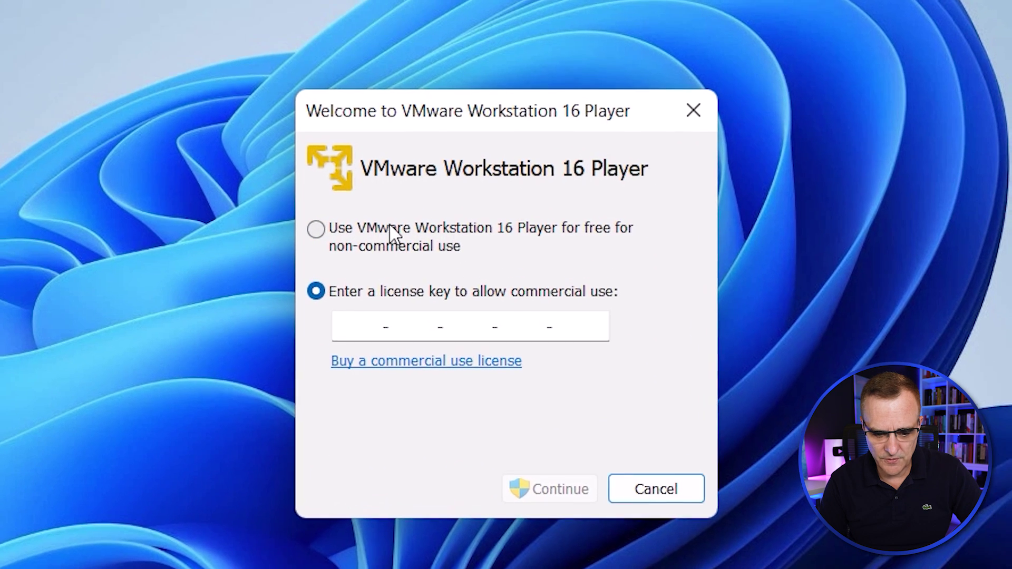
{"action": "left_click", "coordinate": [415, 231]}
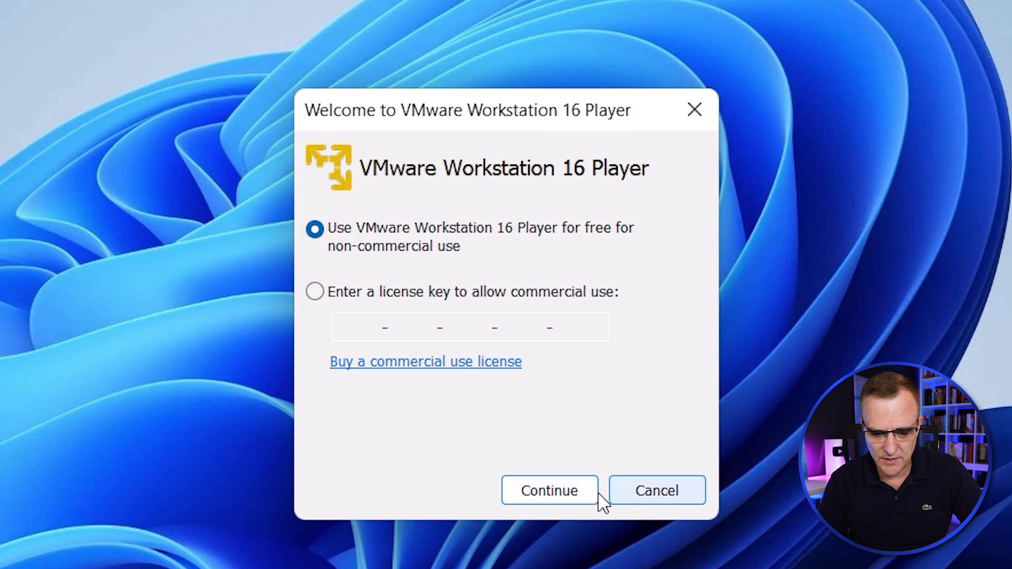
{"action": "left_click", "coordinate": [577, 498]}
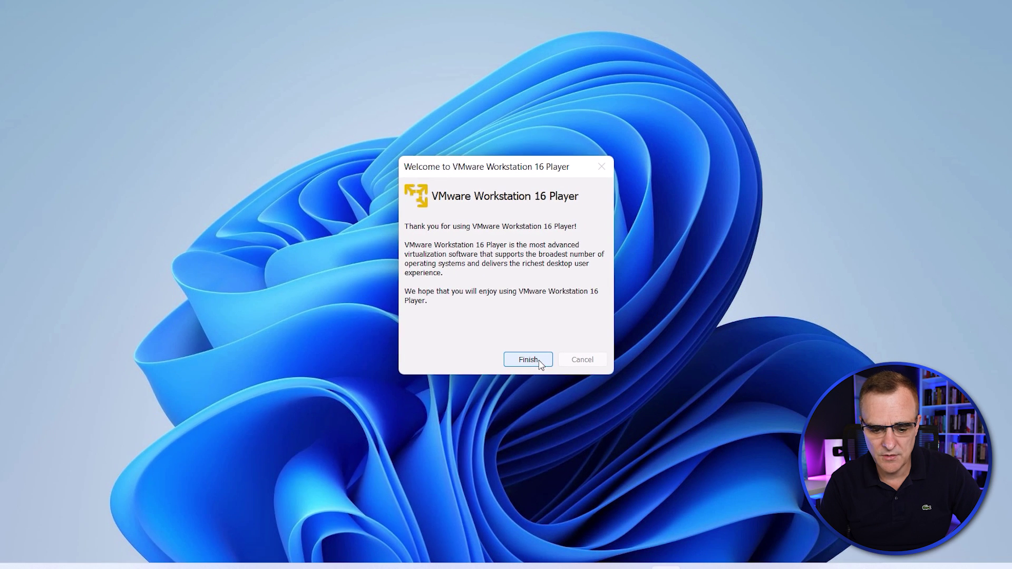
{"action": "left_click", "coordinate": [543, 376]}
{"action": "left_click_drag", "start_coordinate": [388, 112], "coordinate": [442, 53]}
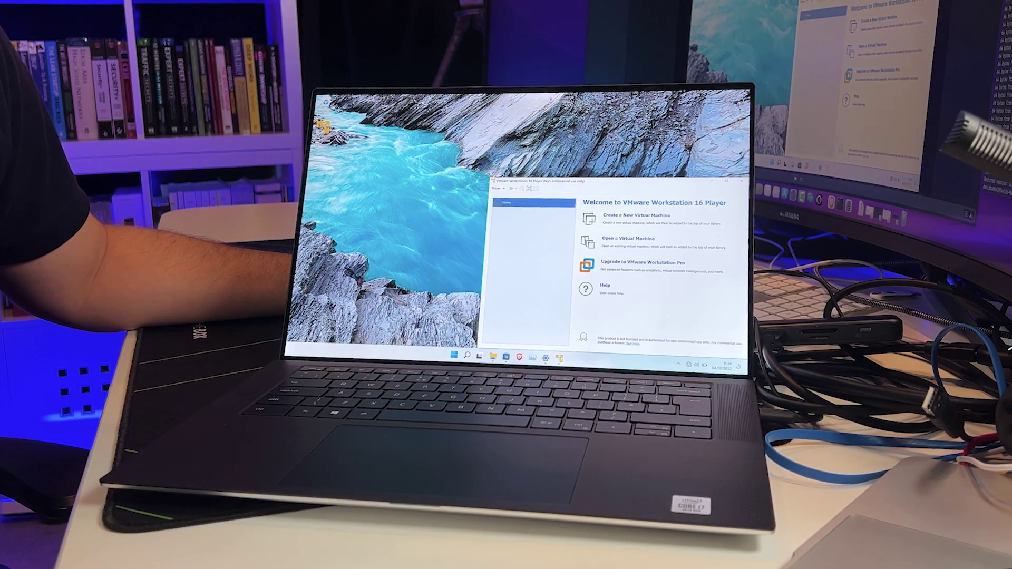
Restart Windows from the Start power options to reach the Dell one-time boot menu.
{"action": "left_click", "coordinate": [581, 338]}
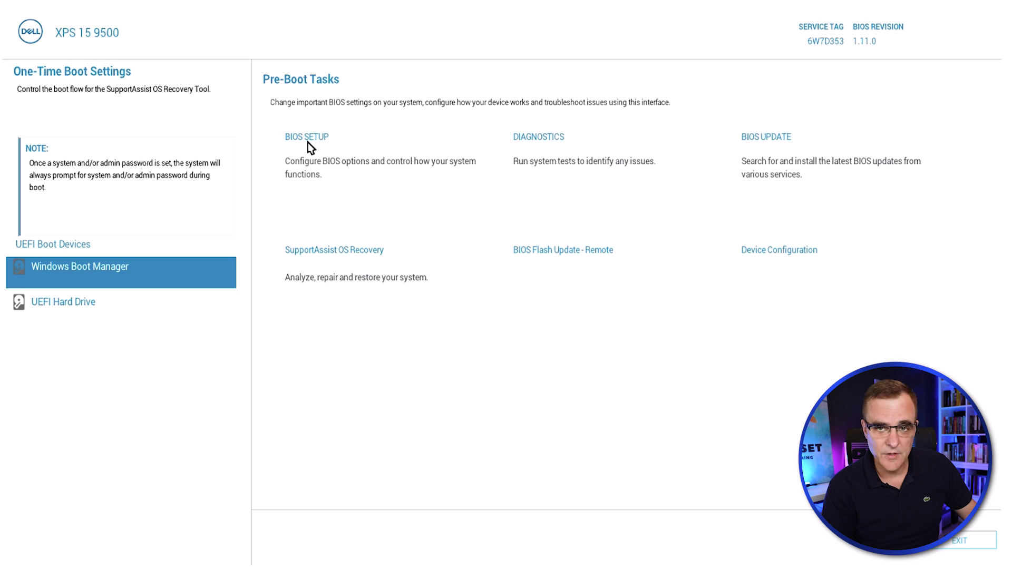
Confirm VT for Direct I/O is ON in BIOS Virtualization, then reboot to Windows sign-in.
{"action": "left_click", "coordinate": [308, 142]}
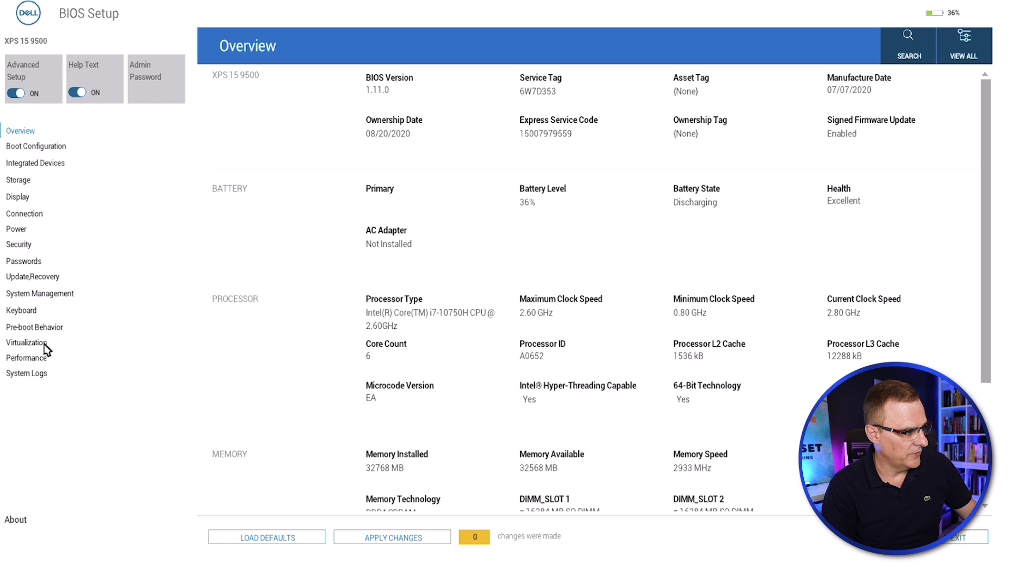
{"action": "left_click", "coordinate": [63, 314]}
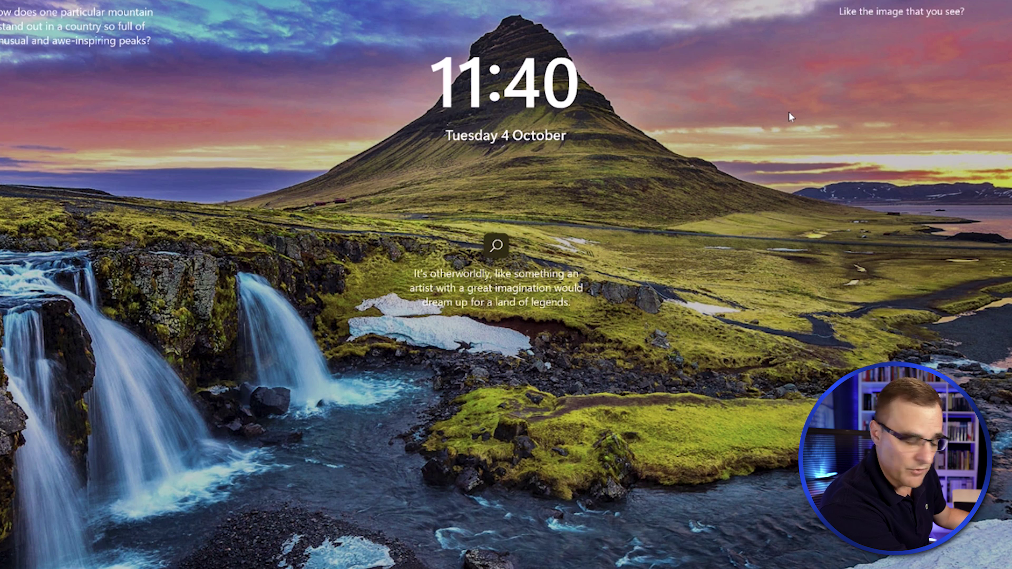
{"action": "key", "text": "space"}
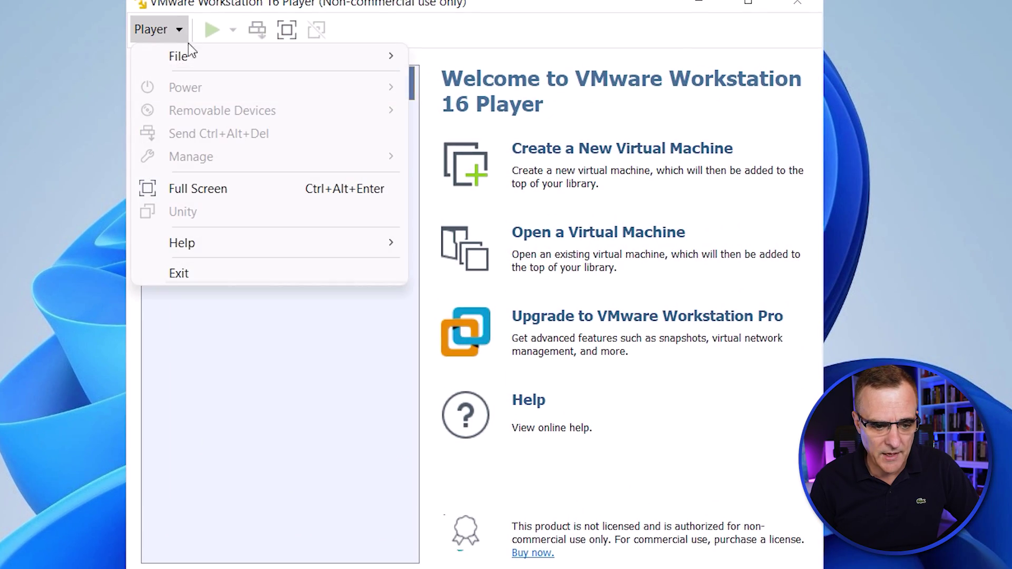
Choose cml2_p_2.4.0-3_amd64-9_SHA256_signed.ova from Downloads in the Open Virtual Machine dialog.
{"action": "mouse_move", "coordinate": [216, 59]}
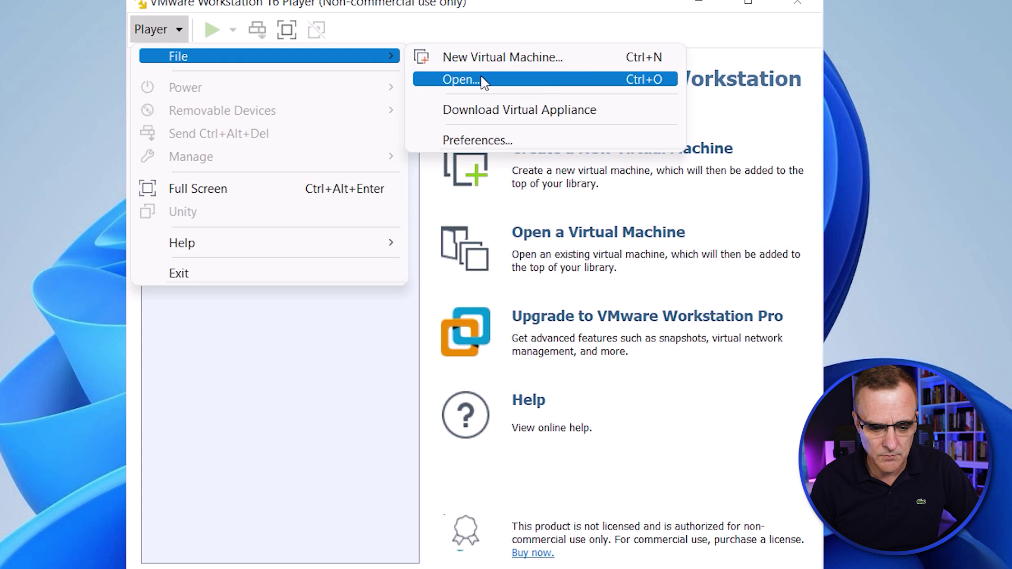
{"action": "left_click", "coordinate": [484, 80]}
{"action": "left_click", "coordinate": [506, 293]}
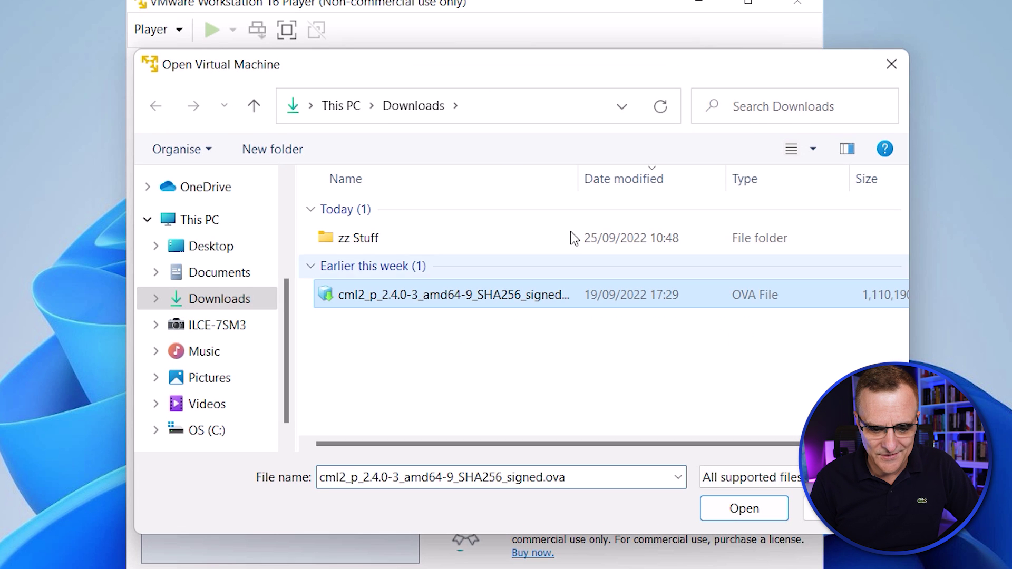
{"action": "left_click", "coordinate": [570, 178]}
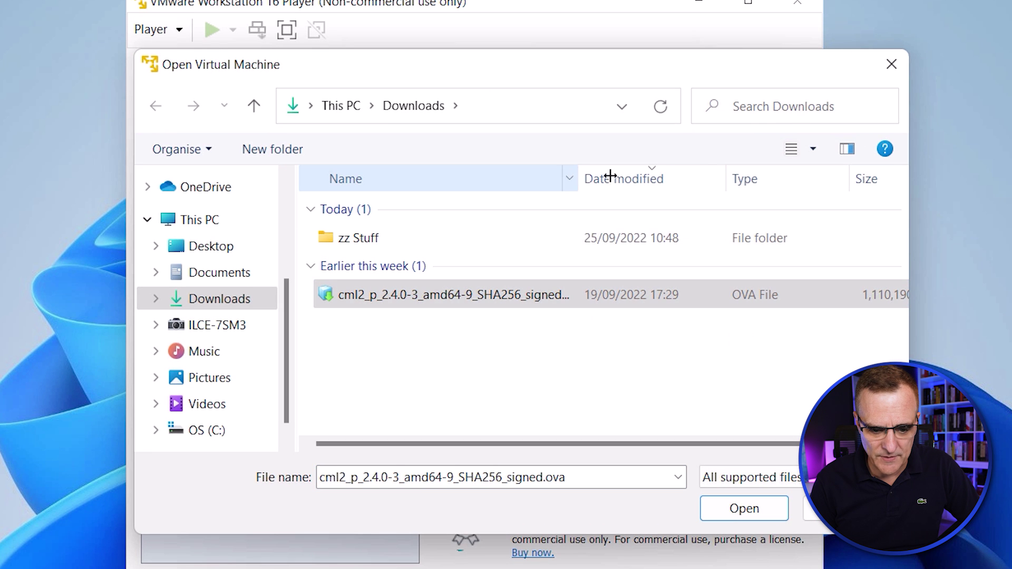
{"action": "left_click_drag", "start_coordinate": [617, 174], "coordinate": [654, 174]}
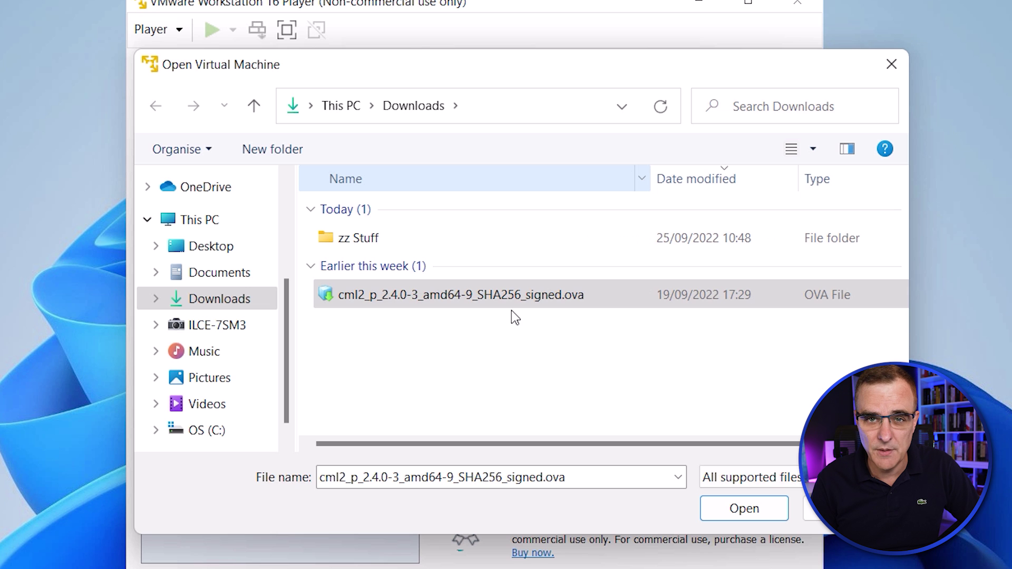
{"action": "left_click", "coordinate": [510, 306]}
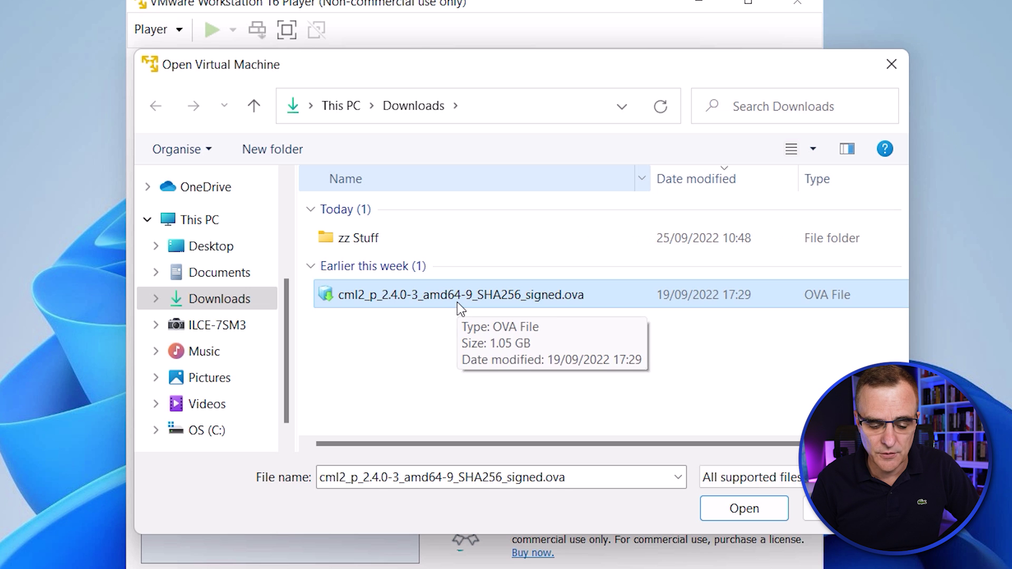
Import the OVA as a virtual machine named 'Cisco CML 2.4'.
{"action": "left_click", "coordinate": [740, 514]}
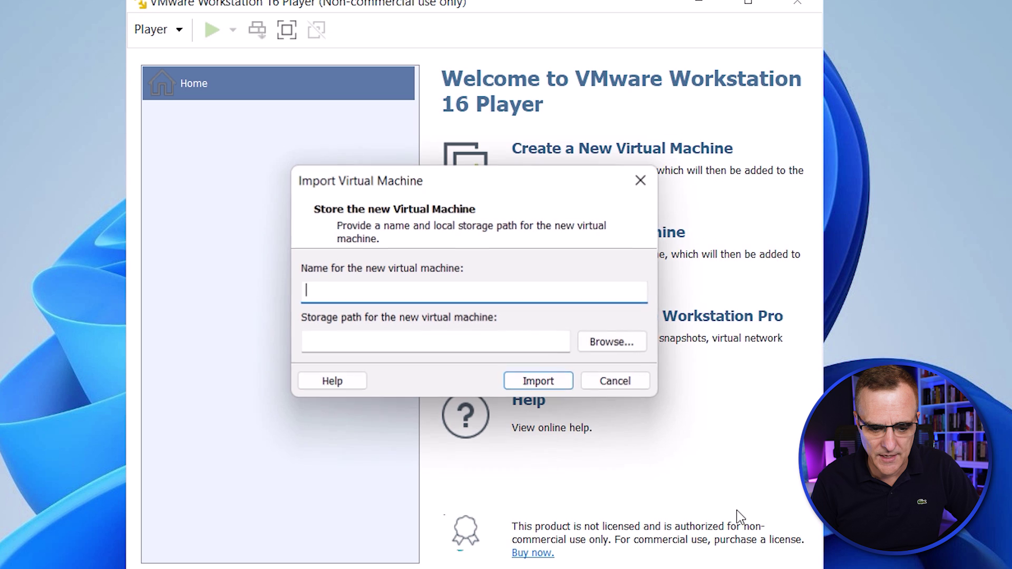
{"action": "type", "text": "Ci"}
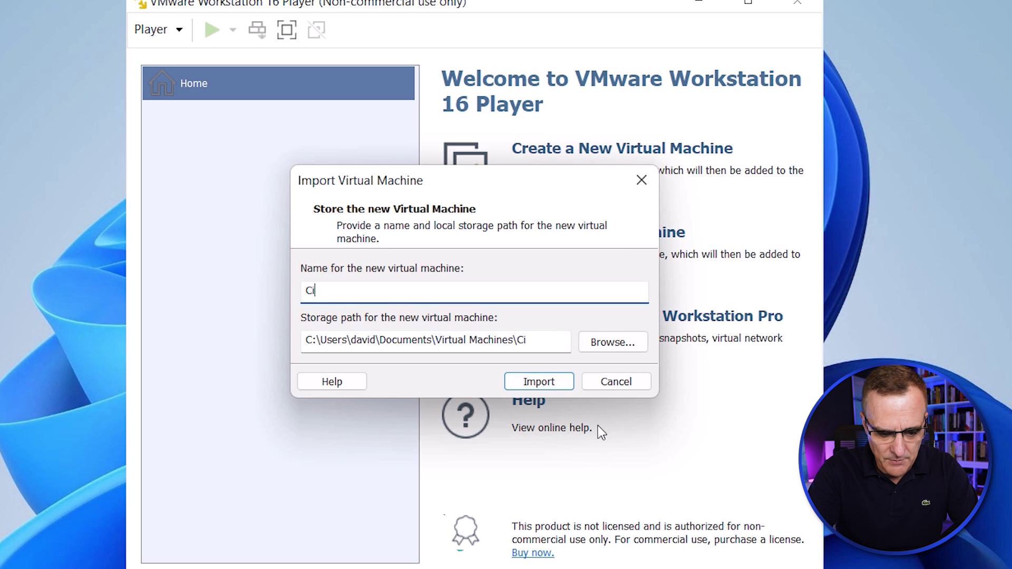
{"action": "type", "text": "sco CML 2.4"}
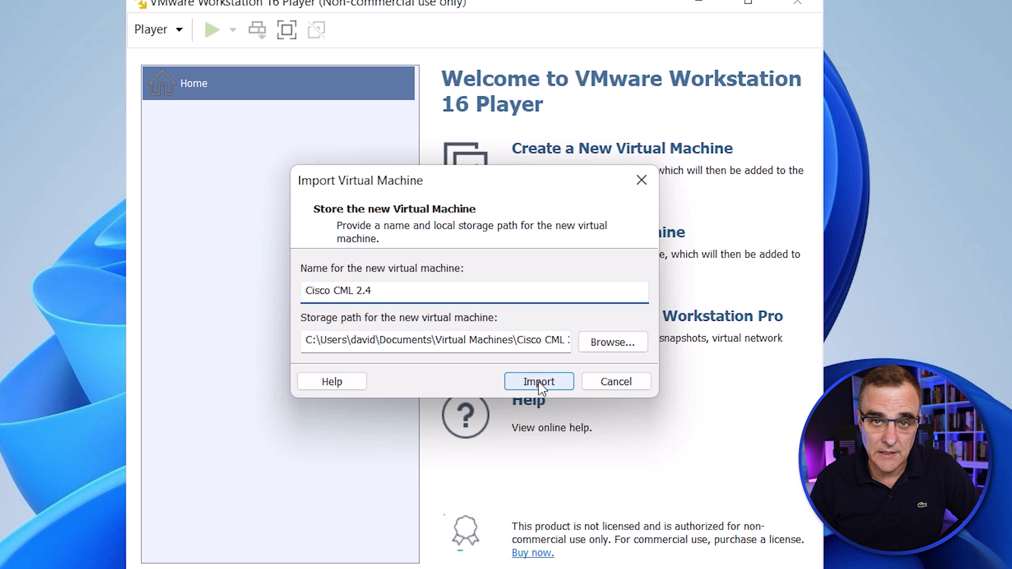
{"action": "left_click", "coordinate": [538, 382]}
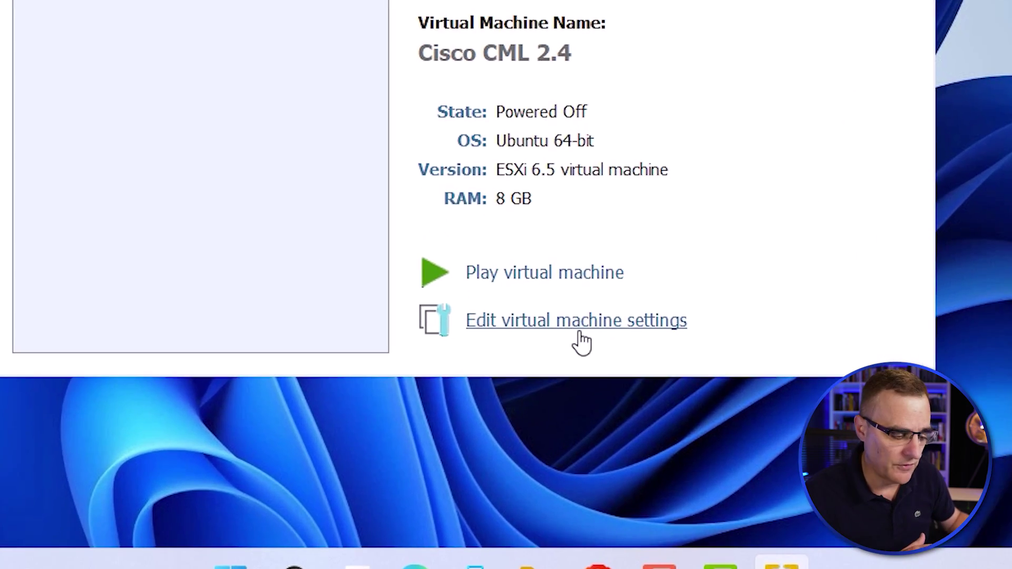
Set the VM's CD/DVD (IDE) drive to use an ISO image file and browse for it.
{"action": "left_click", "coordinate": [580, 321]}
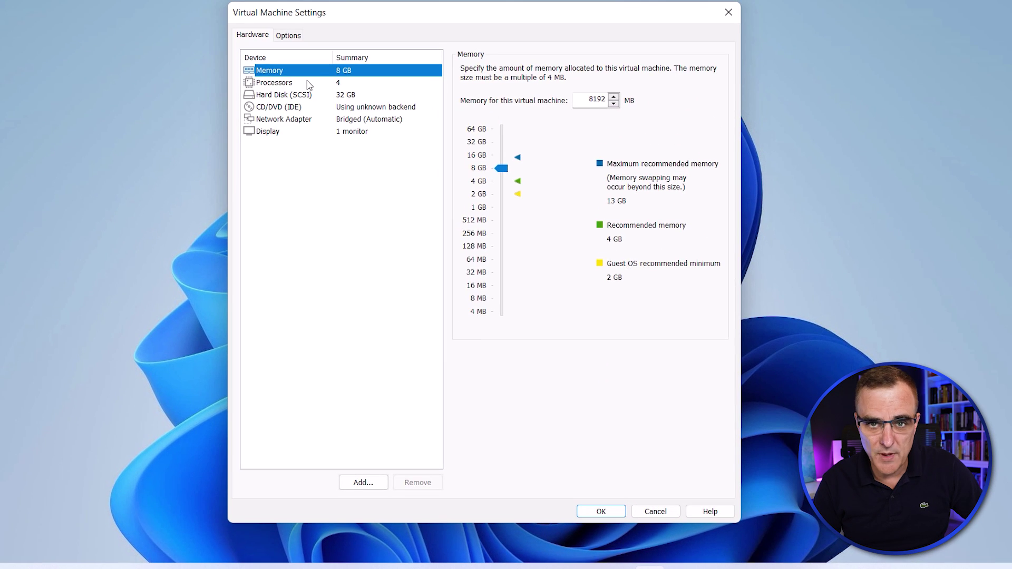
{"action": "left_click", "coordinate": [308, 84]}
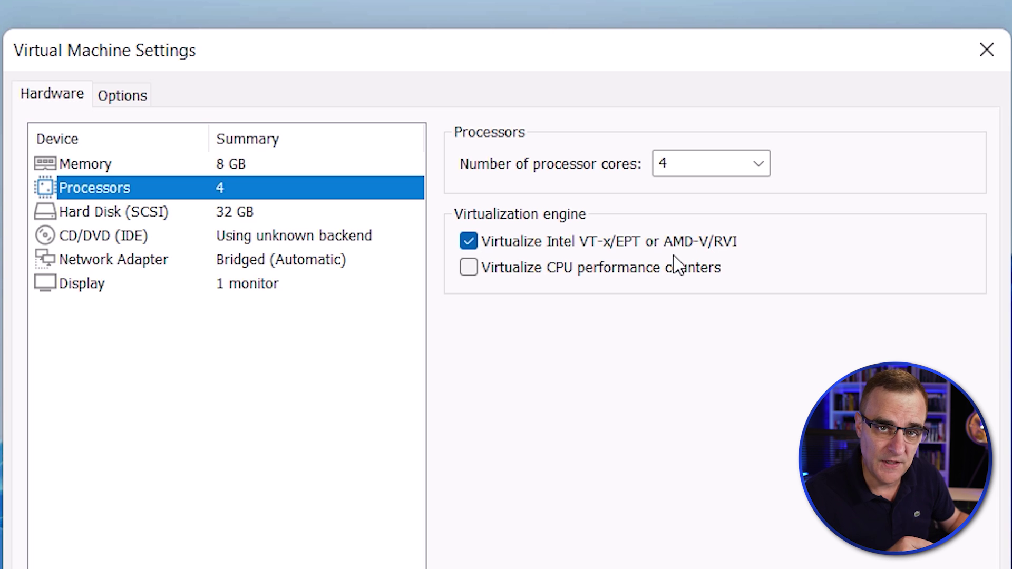
{"action": "left_click", "coordinate": [256, 237]}
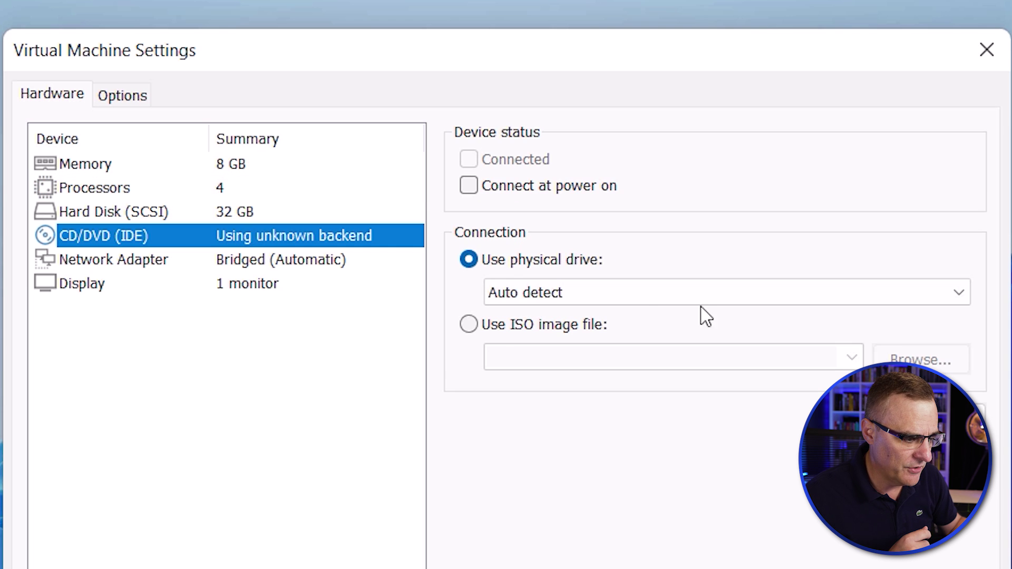
{"action": "left_click", "coordinate": [514, 332]}
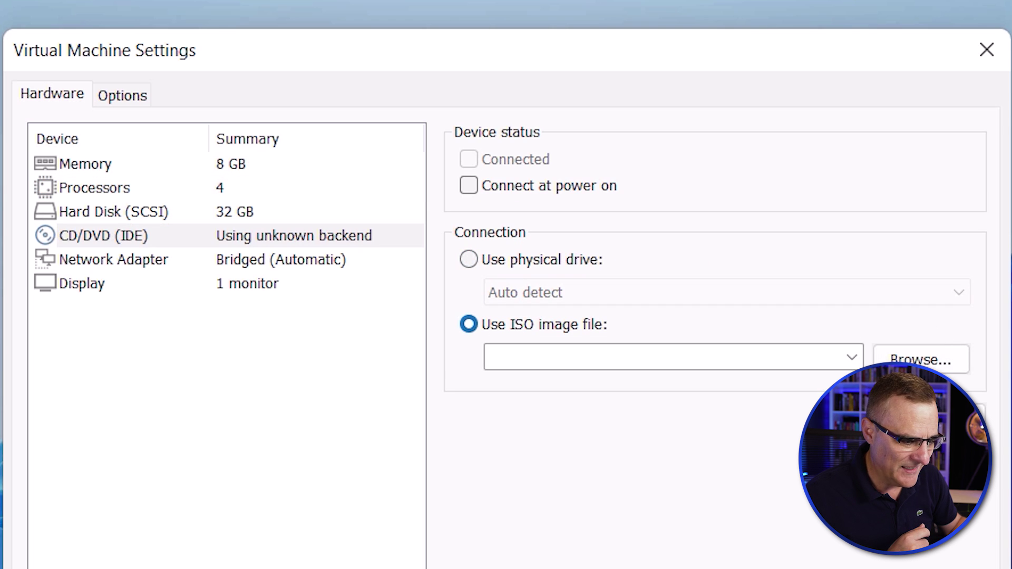
{"action": "left_click", "coordinate": [914, 361]}
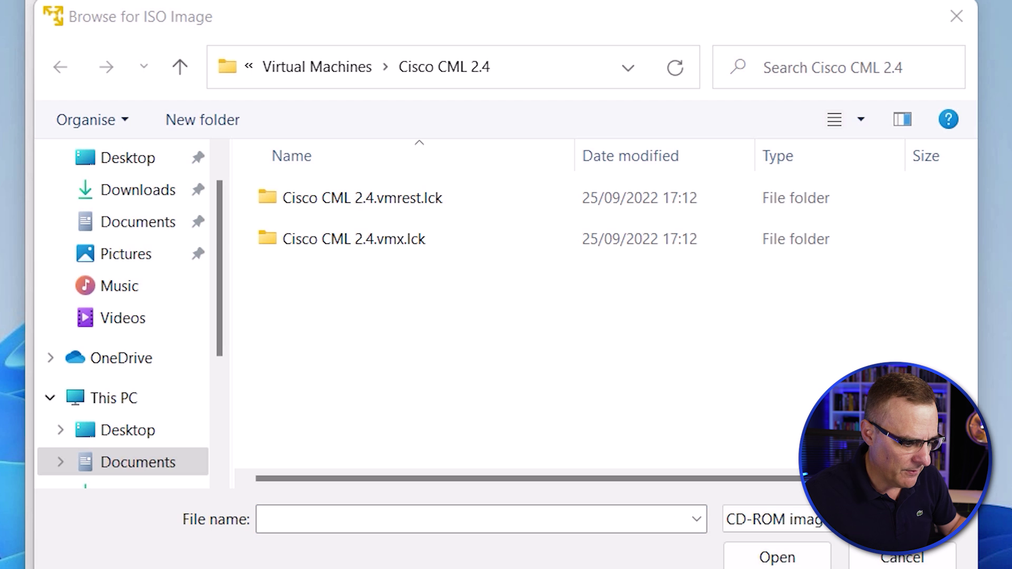
Extract the refplat_p-20220211-fcs-iso.zip archive in the Downloads folder.
{"action": "key", "text": "super+e"}
{"action": "left_click", "coordinate": [312, 474]}
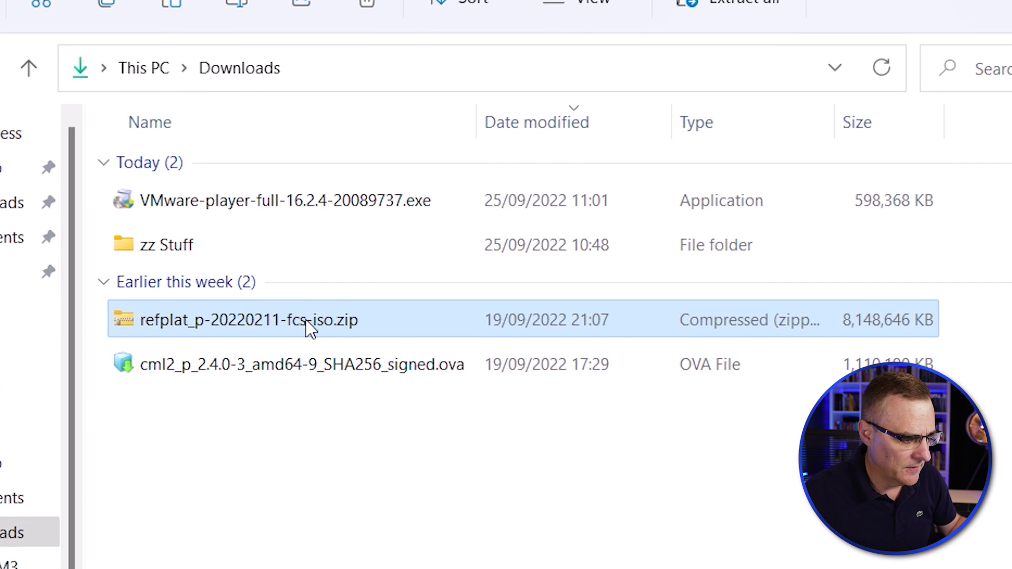
{"action": "right_click", "coordinate": [311, 329]}
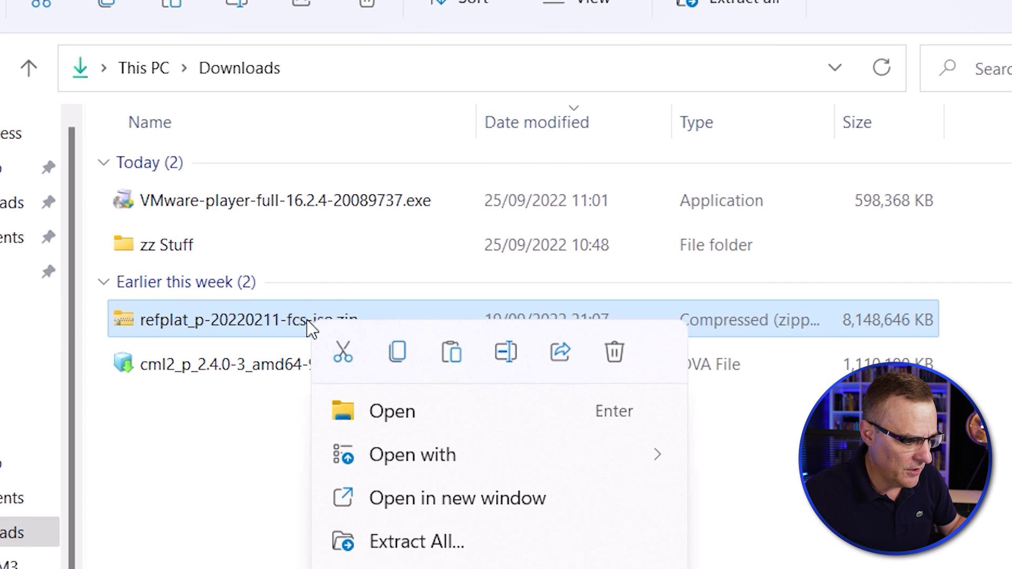
{"action": "left_click", "coordinate": [451, 542]}
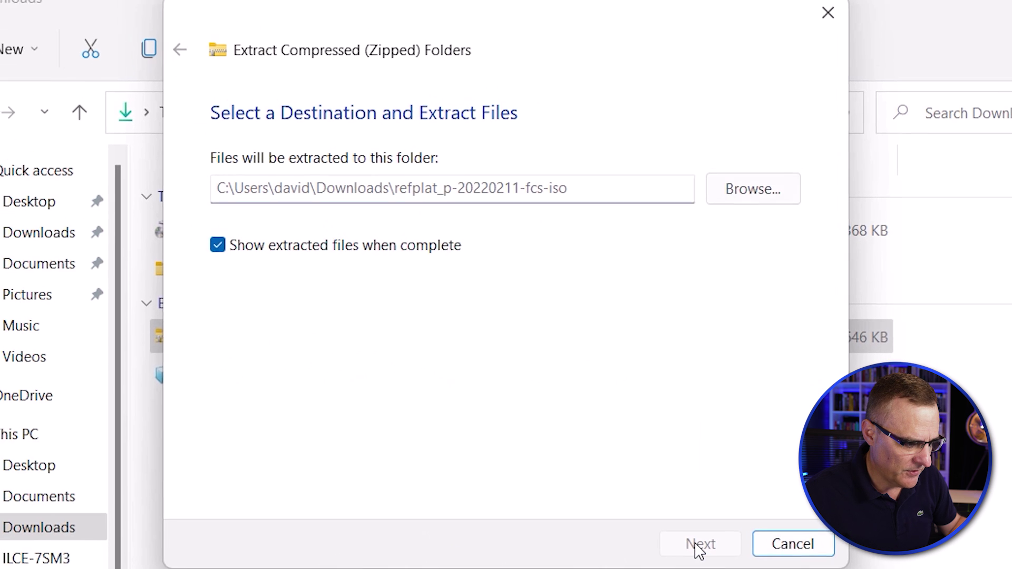
{"action": "left_click", "coordinate": [699, 545]}
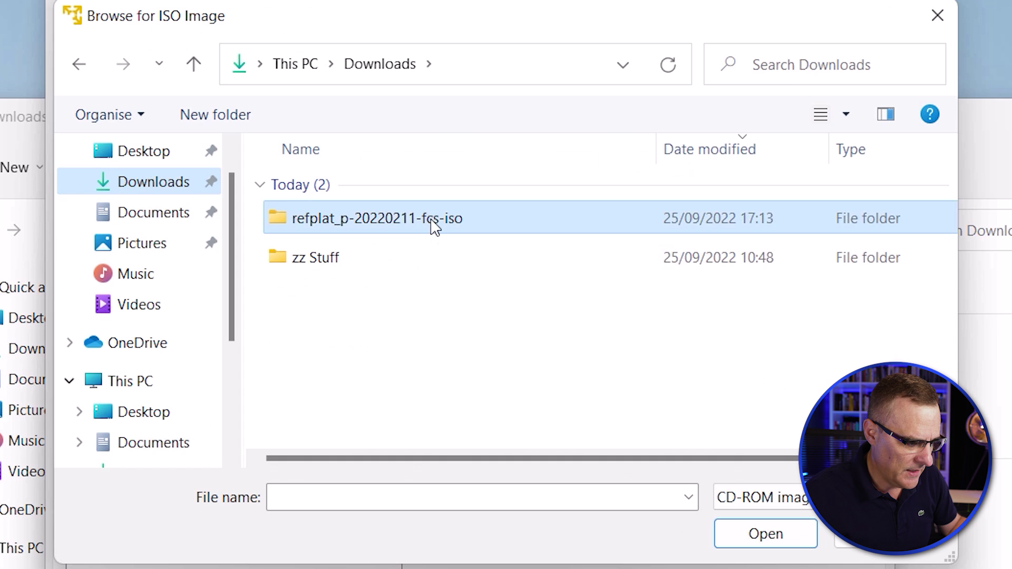
Choose refplat-20220211-fcs.iso from the extracted folder as the VM's CD/DVD image.
{"action": "double_click", "coordinate": [432, 221]}
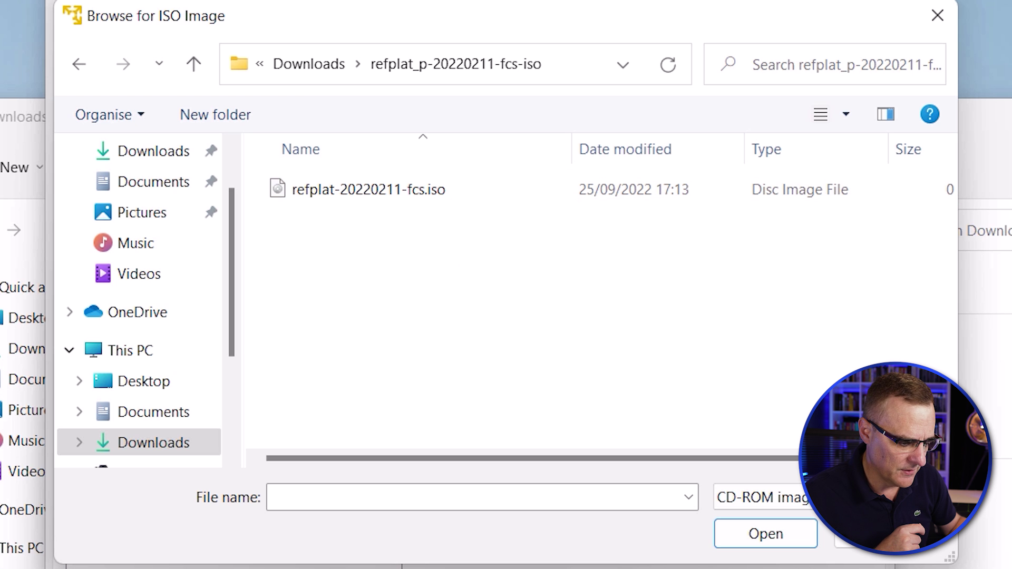
{"action": "left_click", "coordinate": [396, 196]}
{"action": "left_click", "coordinate": [764, 534]}
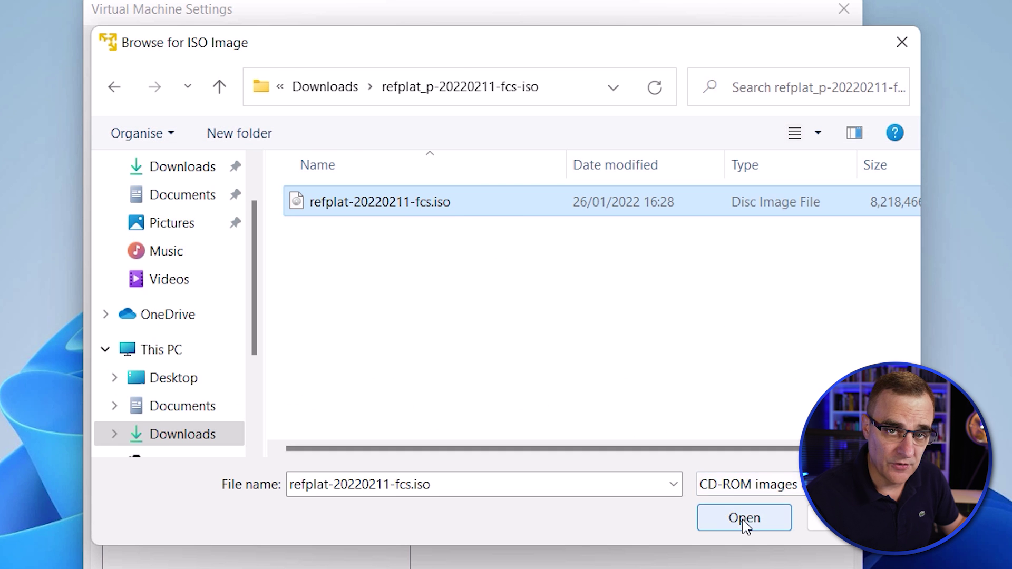
Make the CD/DVD (IDE) drive connect at power on and save the VM settings with OK.
{"action": "left_click", "coordinate": [744, 519]}
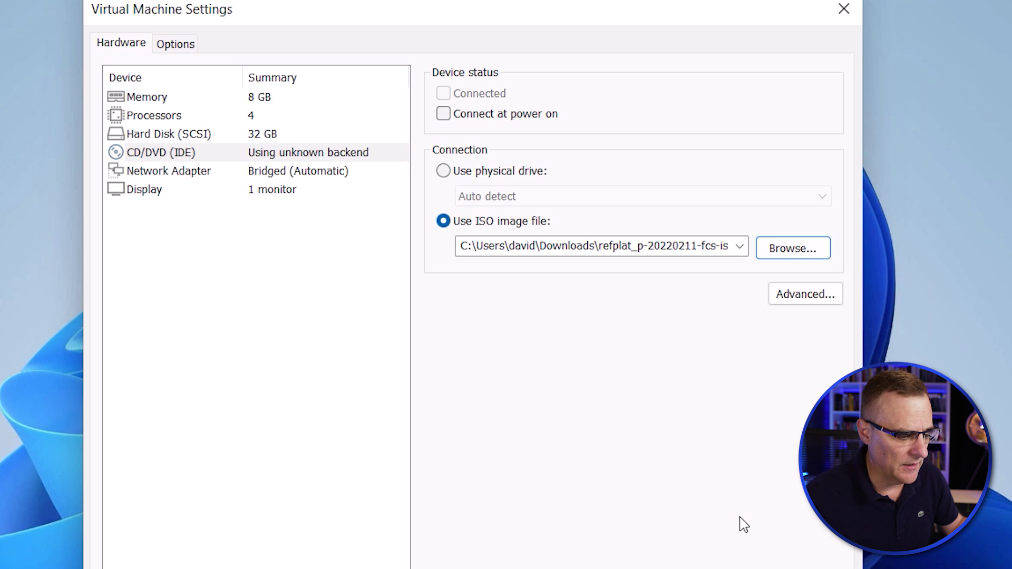
{"action": "left_click", "coordinate": [528, 113]}
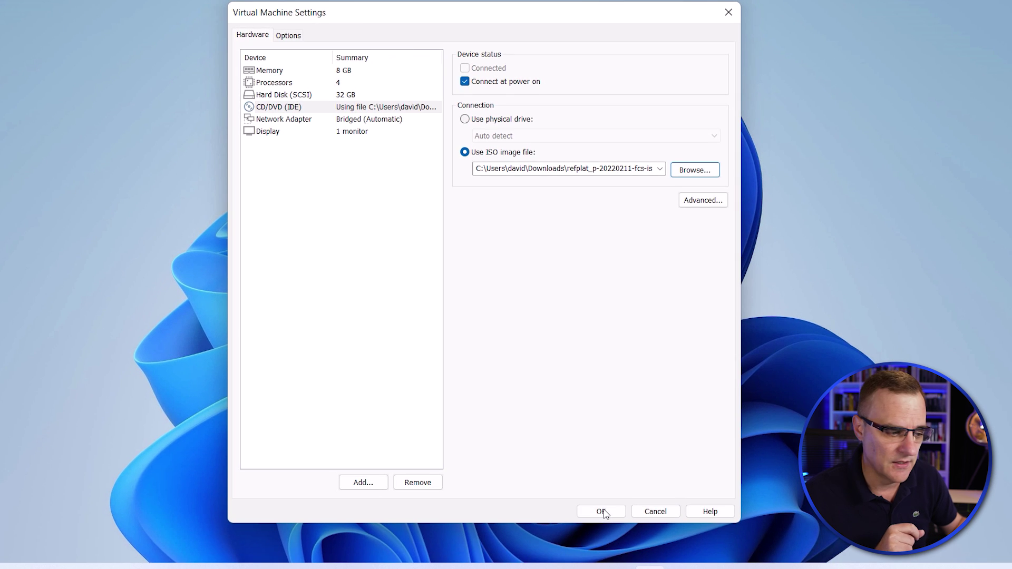
{"action": "left_click", "coordinate": [601, 512]}
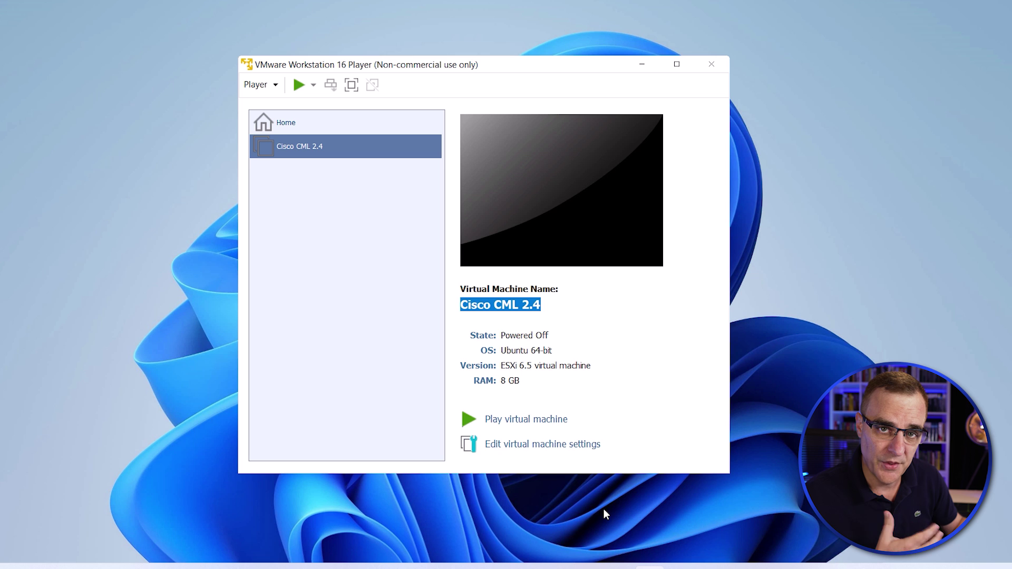
Power on the CML 2.4 VM, boot the default CML2 GRUB entry, and accept the Cisco EULA.
{"action": "left_click", "coordinate": [518, 425]}
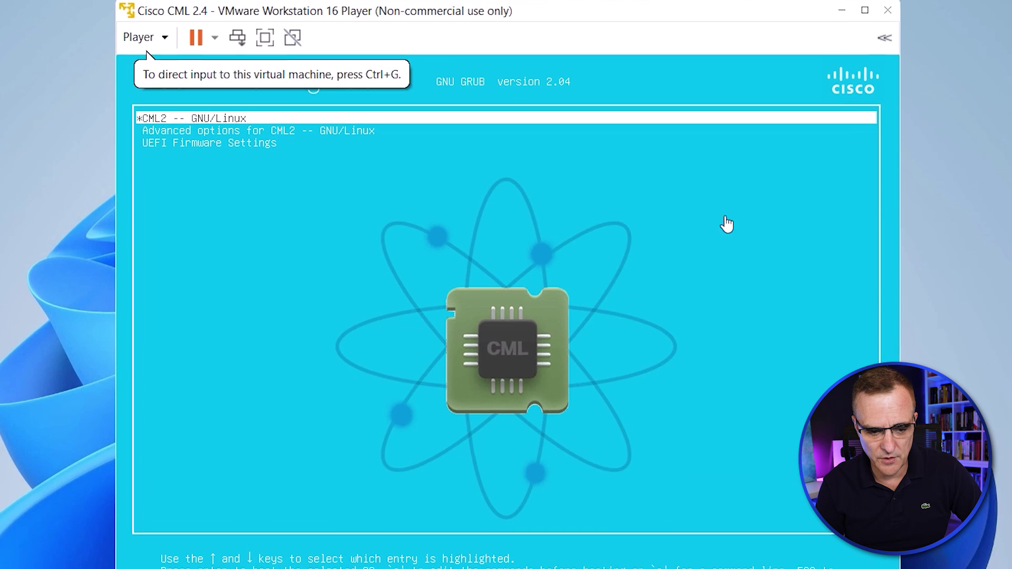
{"action": "key", "text": "ctrl+g"}
{"action": "key", "text": "Return"}
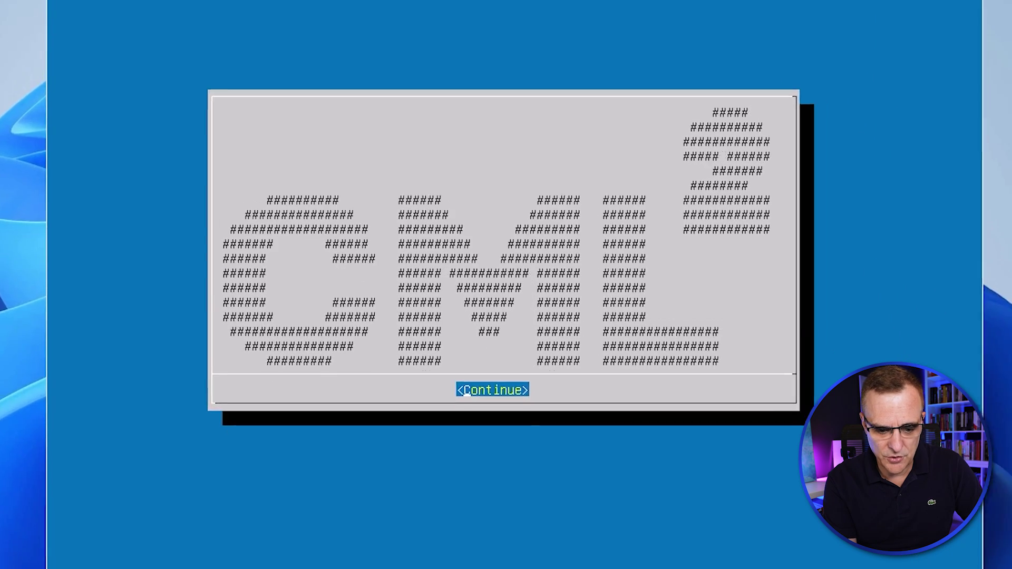
{"action": "key", "text": "Return"}
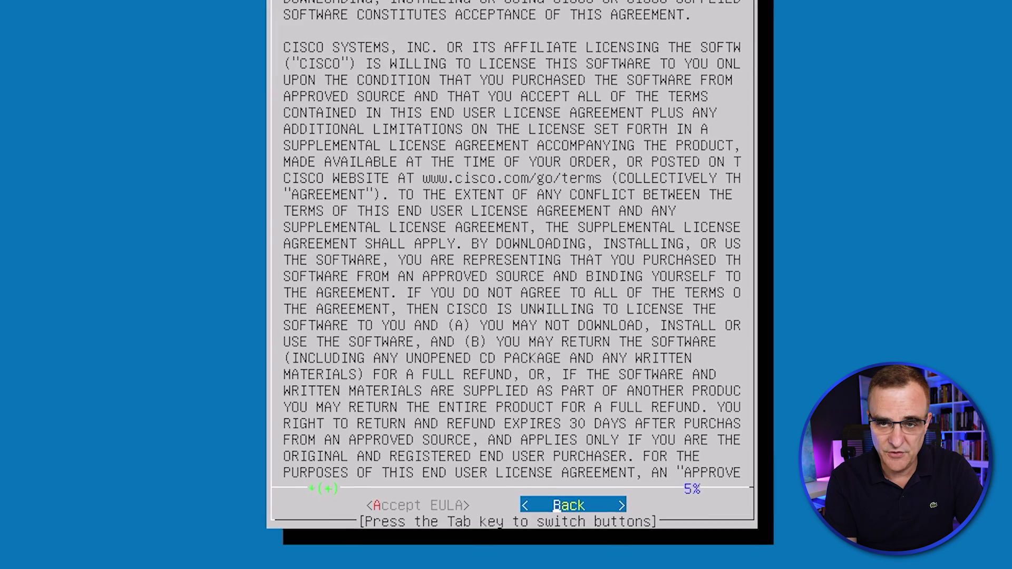
{"action": "key", "text": "Tab"}
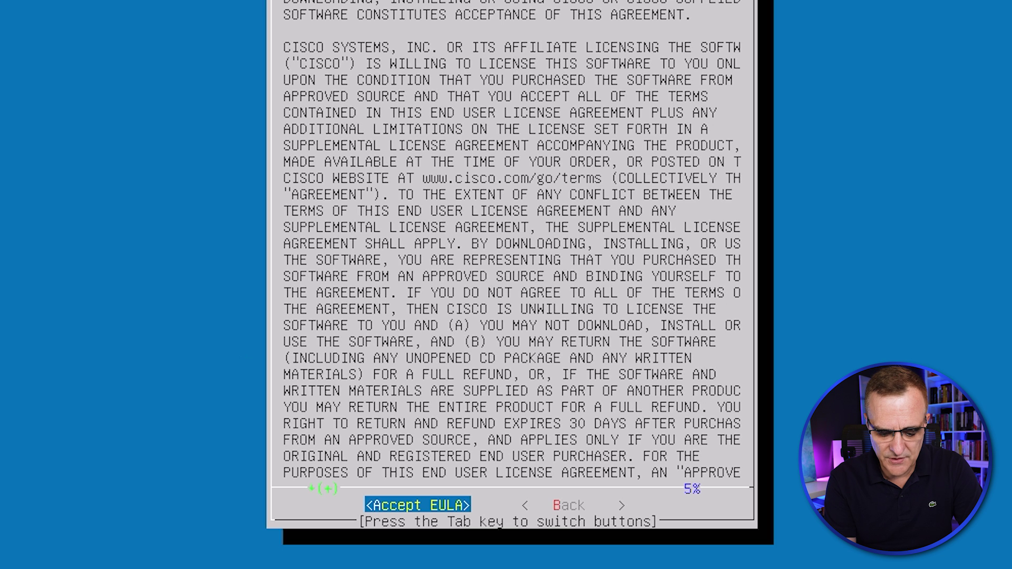
{"action": "key", "text": "Return"}
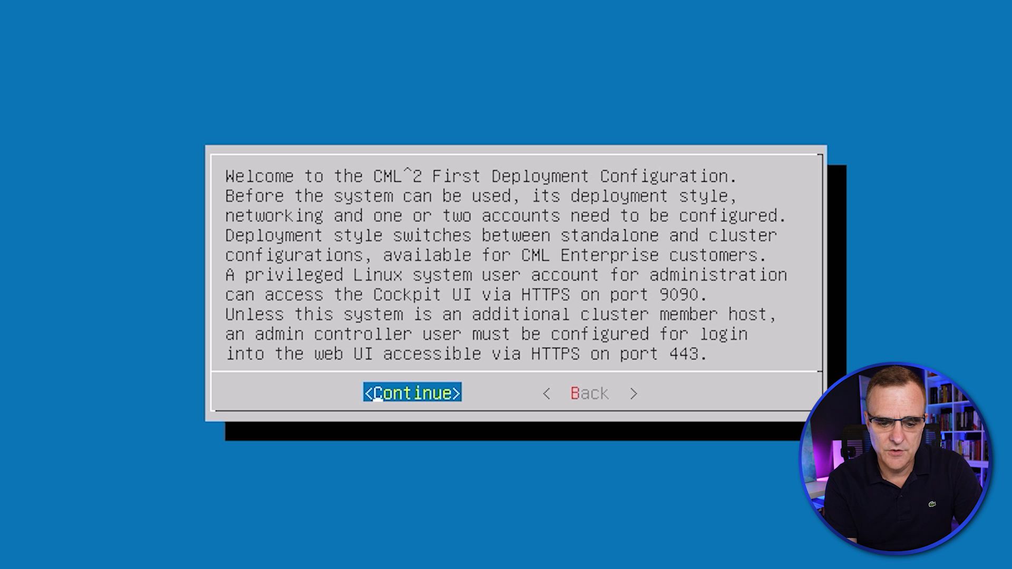
Continue past the First Deployment welcome and Brief Help screens.
{"action": "key", "text": "Return"}
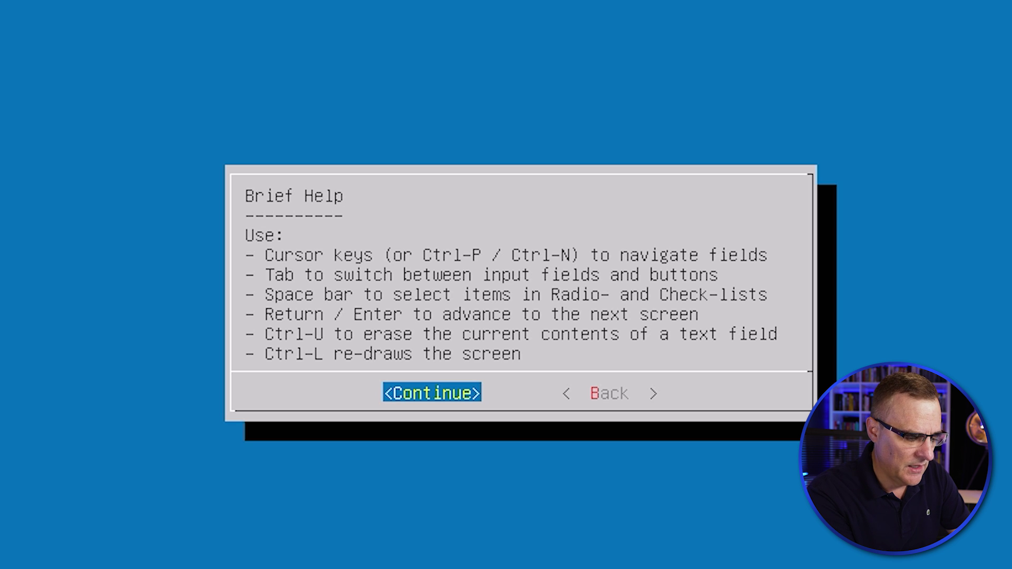
{"action": "key", "text": "Return"}
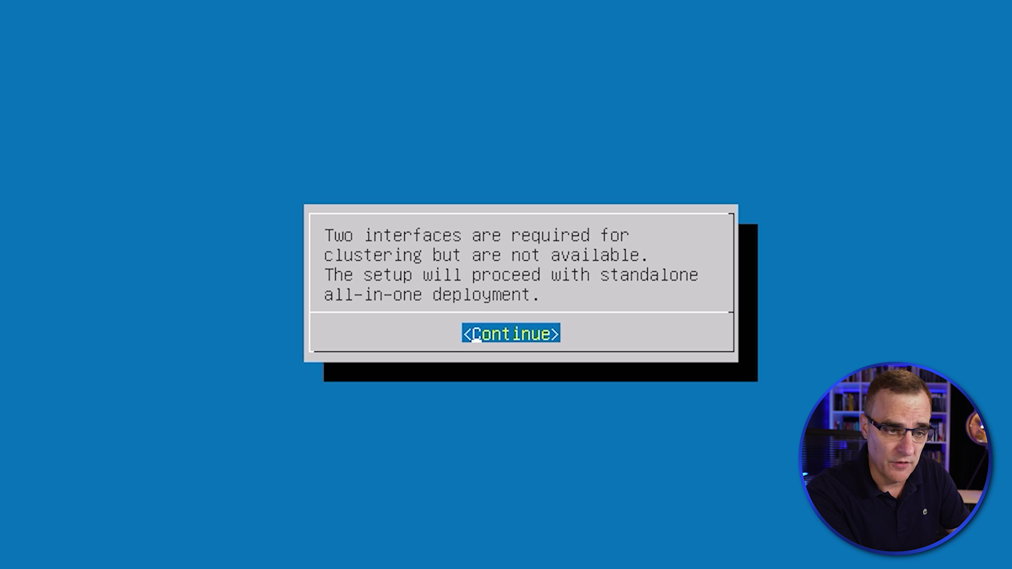
Keep hostname cml-controller and set the sysadmin password, accepting the weak-password warnings.
{"action": "key", "text": "Return"}
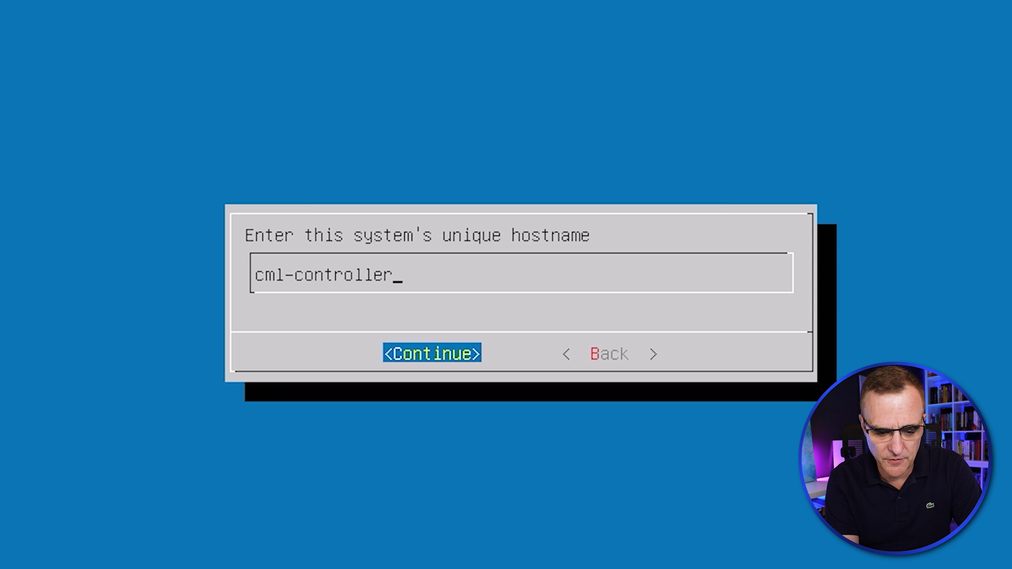
{"action": "key", "text": "Return"}
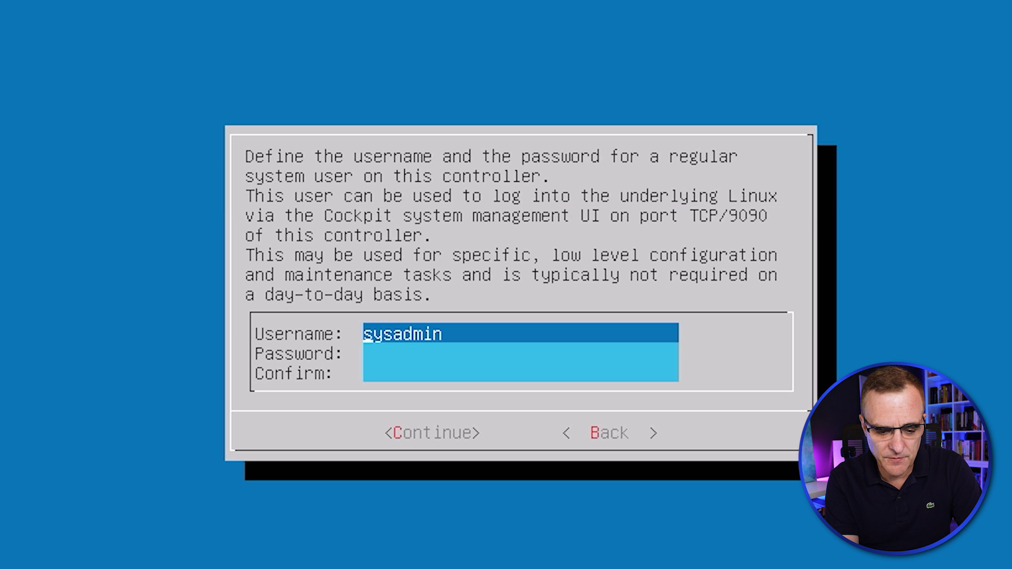
{"action": "key", "text": "Tab"}
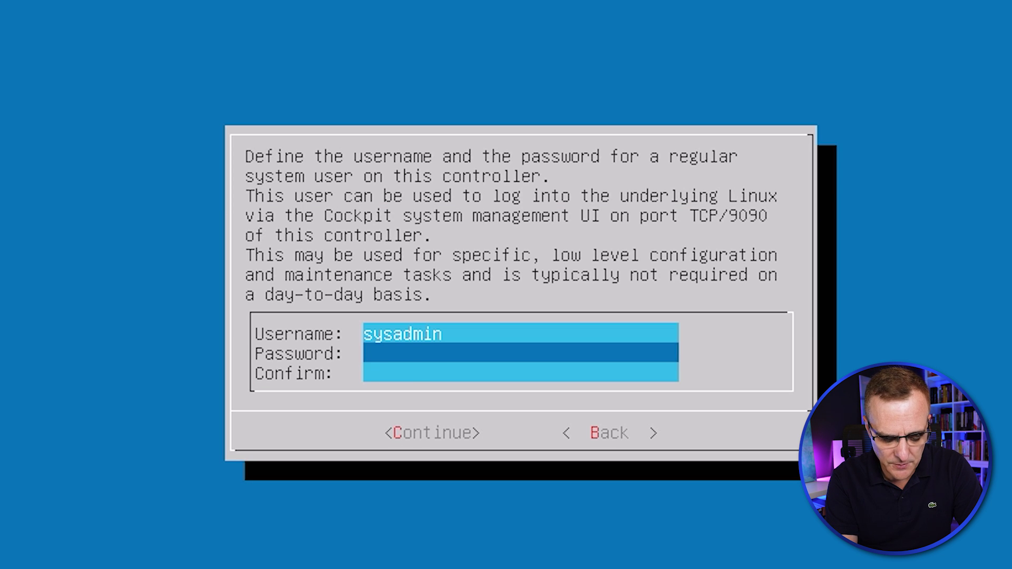
{"action": "type", "text": "*********"}
{"action": "key", "text": "Tab"}
{"action": "type", "text": "*********"}
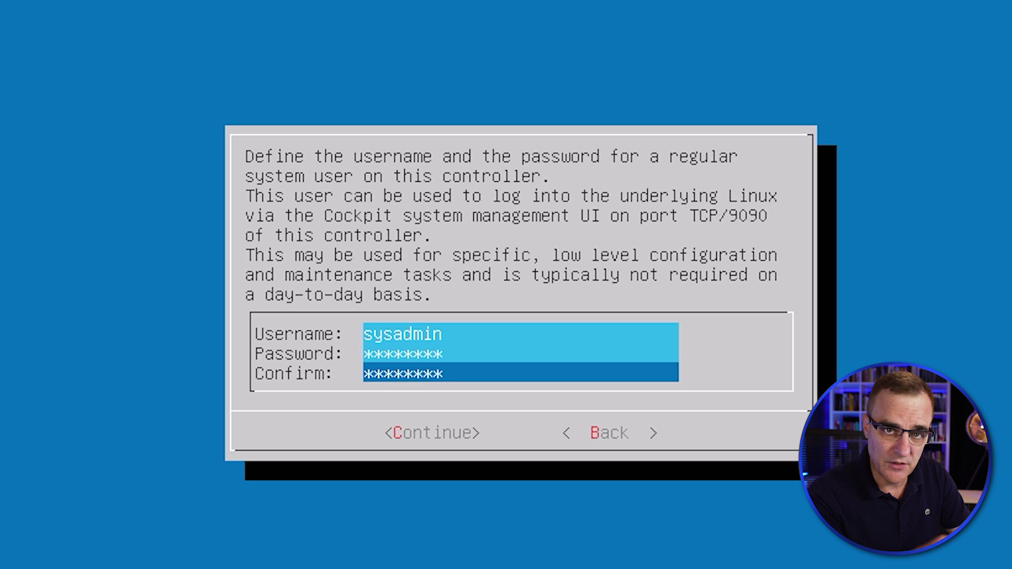
{"action": "key", "text": "Return"}
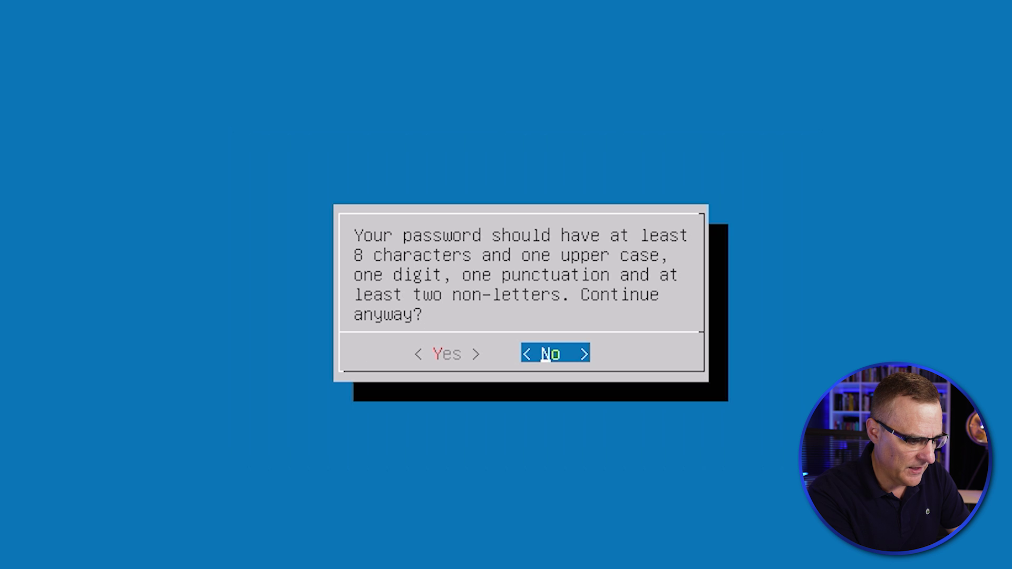
{"action": "key", "text": "Left"}
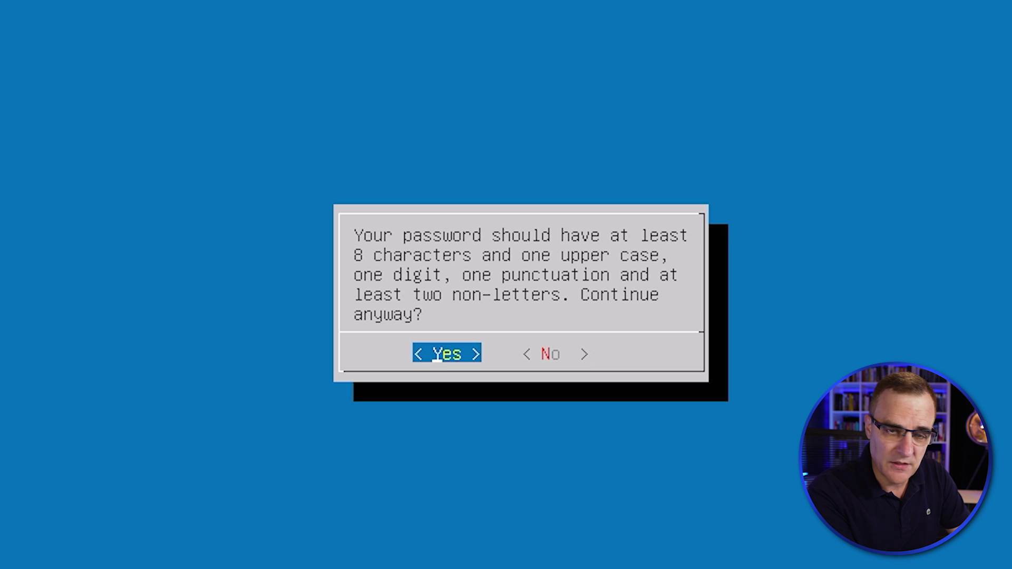
{"action": "key", "text": "Return"}
{"action": "key", "text": "Left"}
{"action": "key", "text": "Return"}
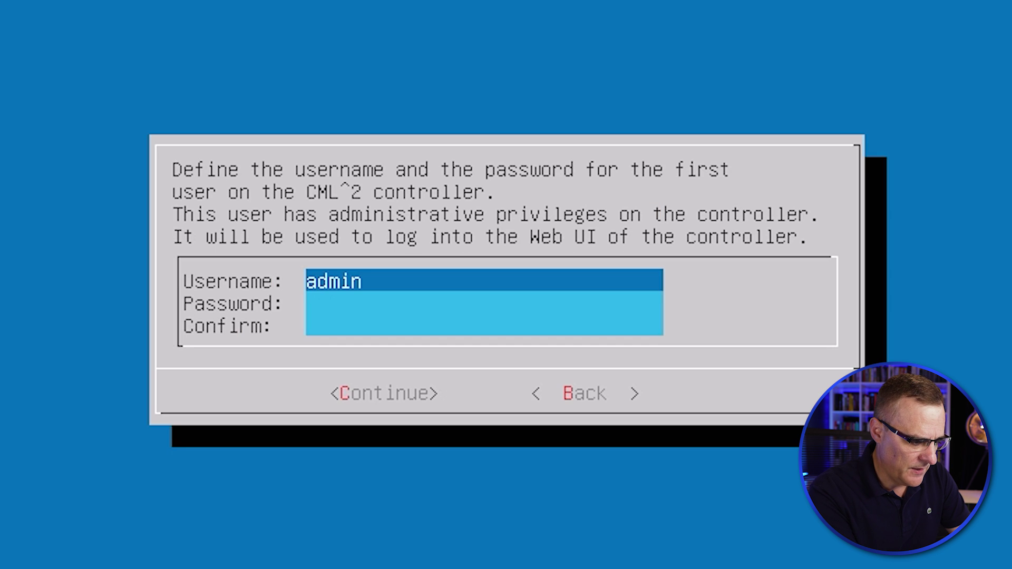
Enter and confirm the admin user's password, accepting the weak-password warning.
{"action": "key", "text": "Down"}
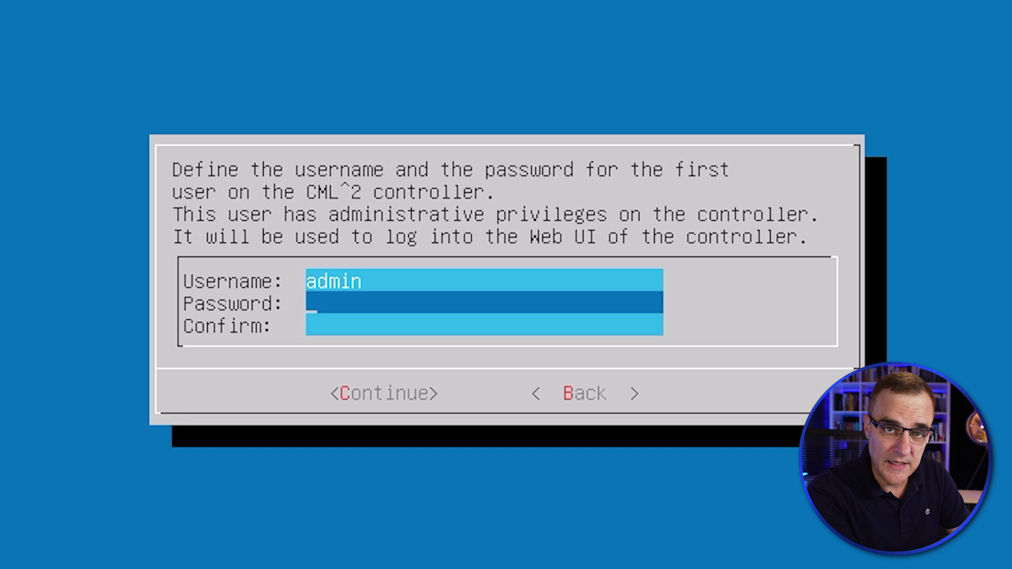
{"action": "type", "text": "********"}
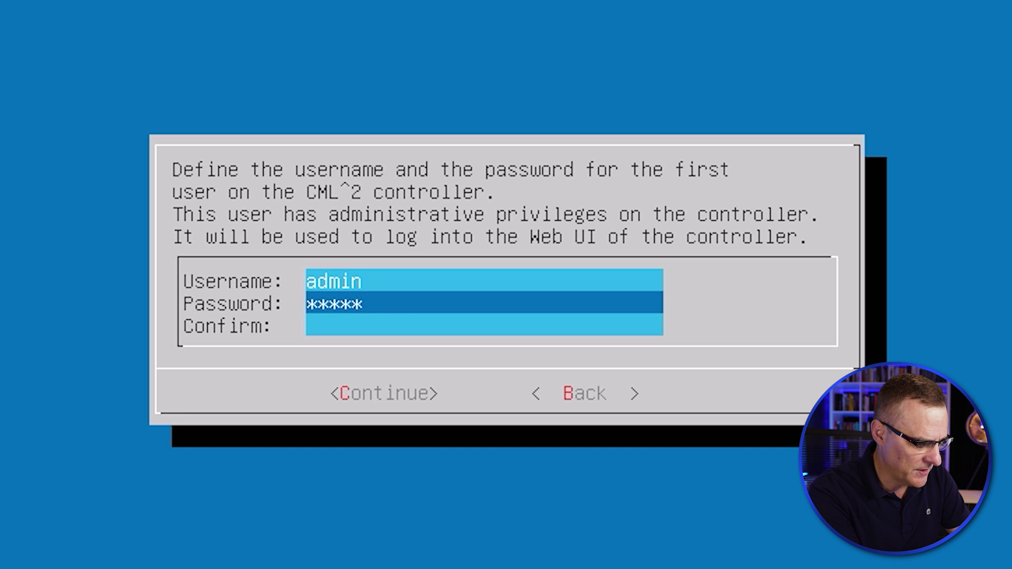
{"action": "key", "text": "Down"}
{"action": "type", "text": "********"}
{"action": "key", "text": "Return"}
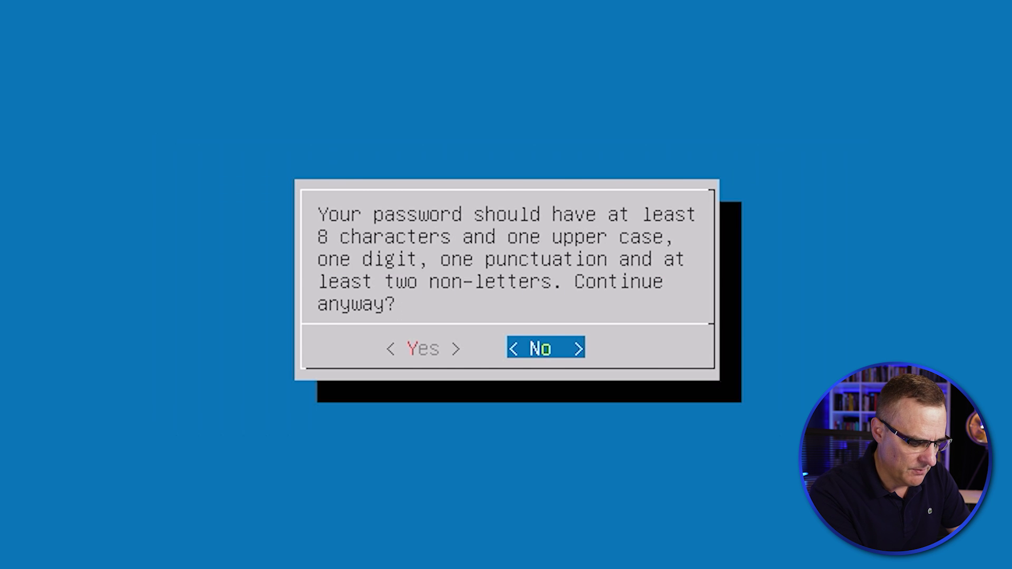
{"action": "key", "text": "Left"}
{"action": "key", "text": "Return"}
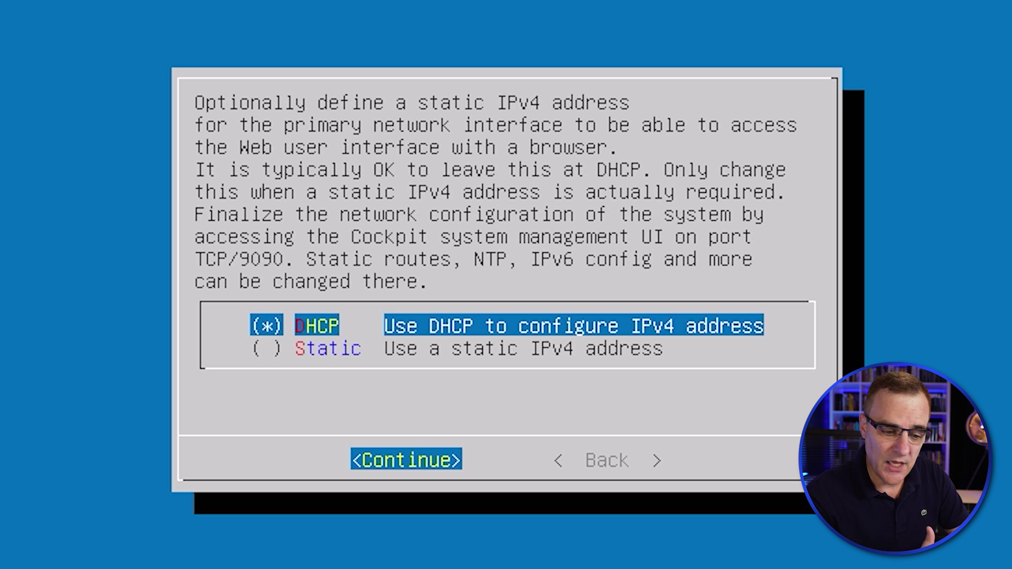
Keep DHCP for IPv4 and confirm the standalone deployment configuration summary.
{"action": "key", "text": "Return"}
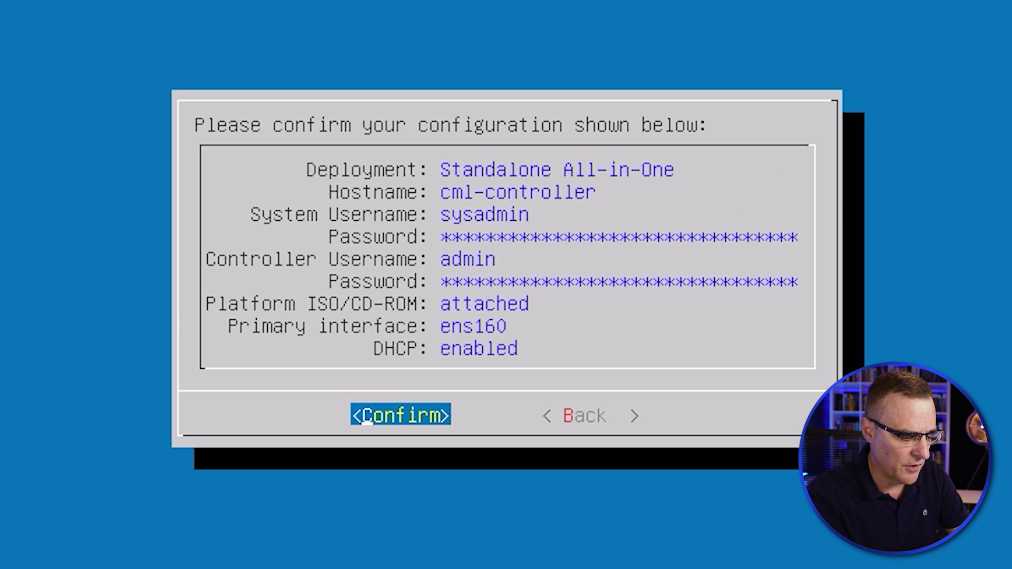
{"action": "key", "text": "Return"}
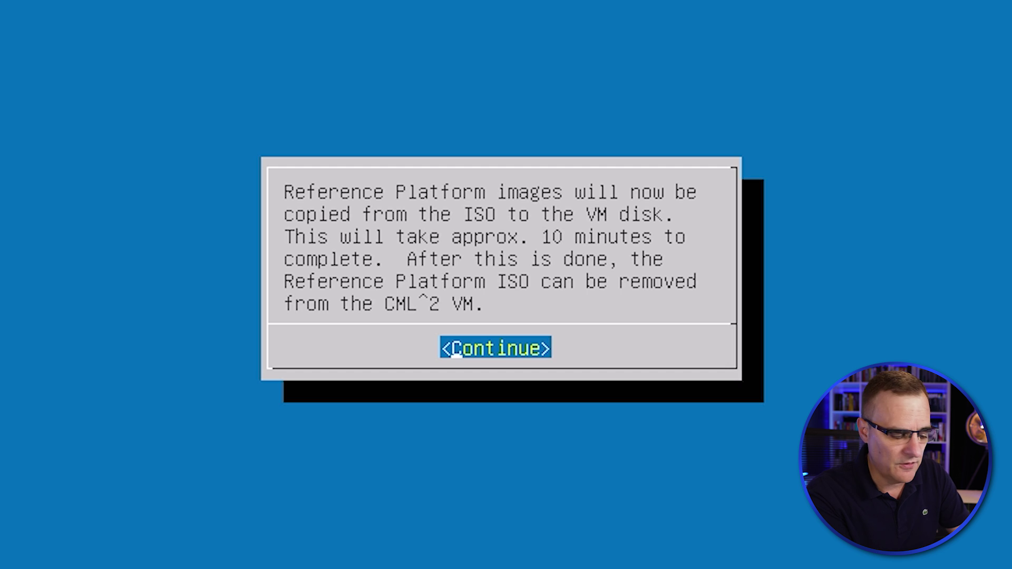
Start copying the reference platform images from the ISO and wait for the login prompt.
{"action": "key", "text": "Return"}
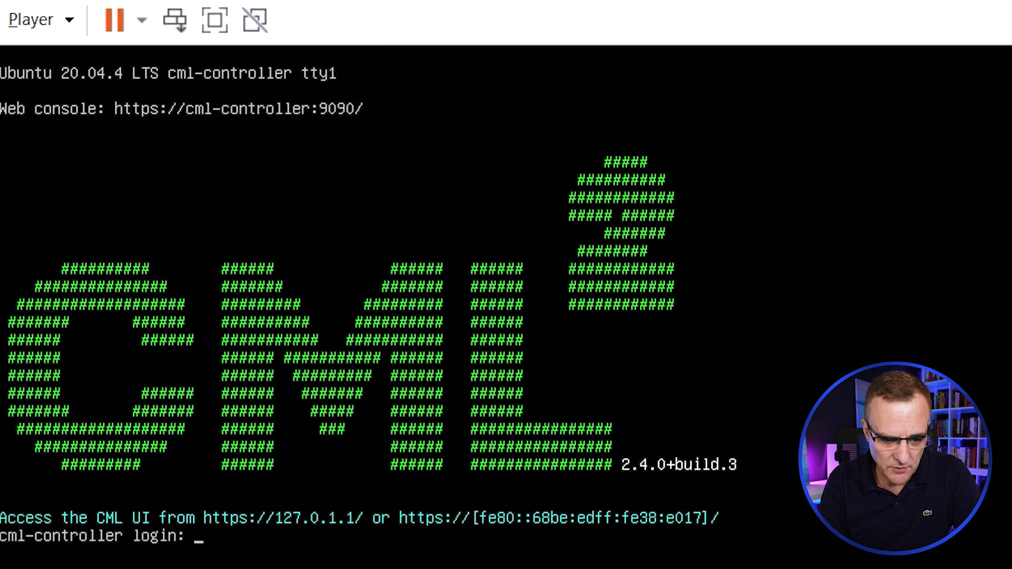
Review the VM's Network Adapter bridging settings and check the host's Wi-Fi connection.
{"action": "left_click", "coordinate": [67, 19]}
{"action": "mouse_move", "coordinate": [102, 185]}
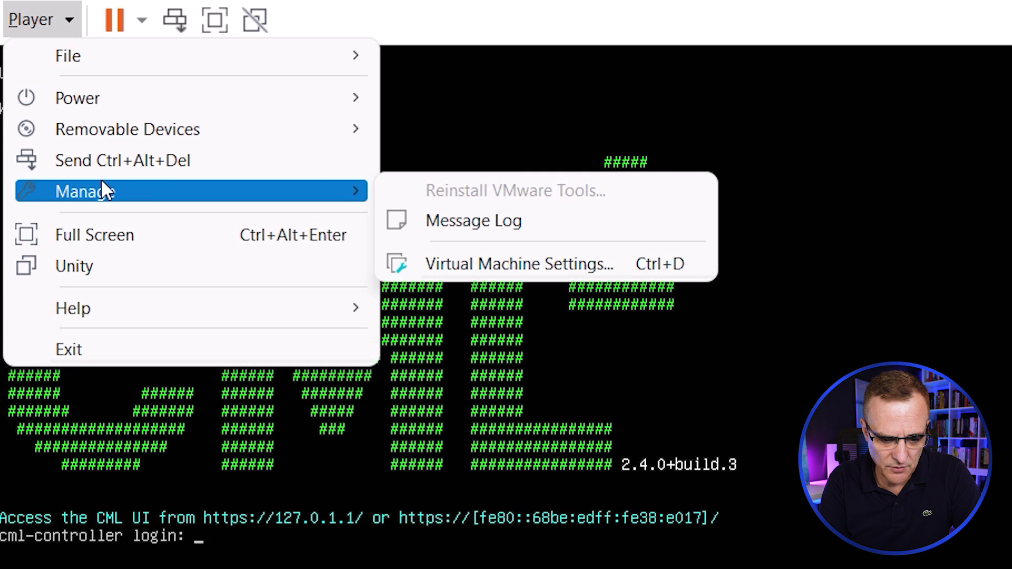
{"action": "left_click", "coordinate": [519, 264]}
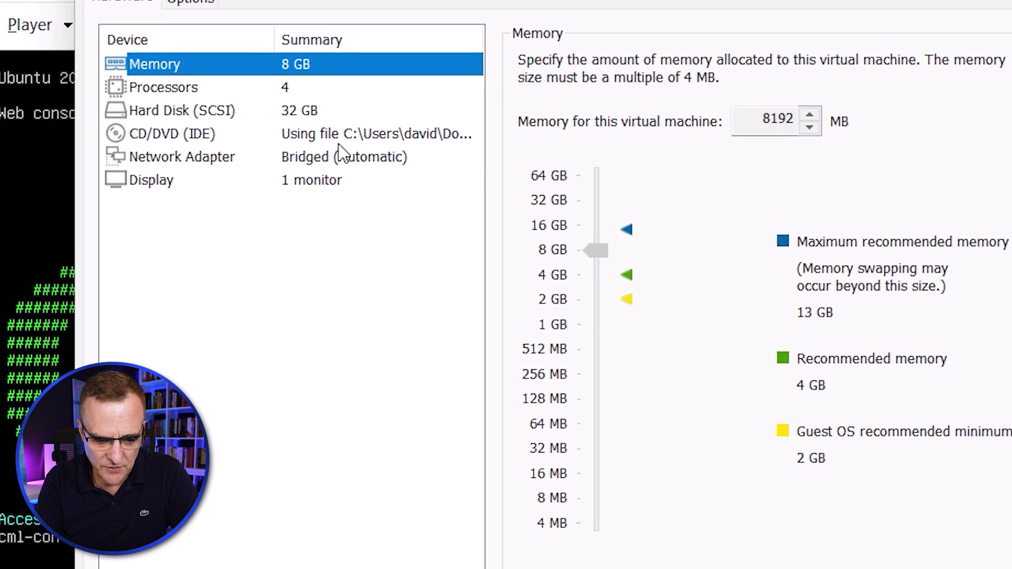
{"action": "left_click", "coordinate": [259, 158]}
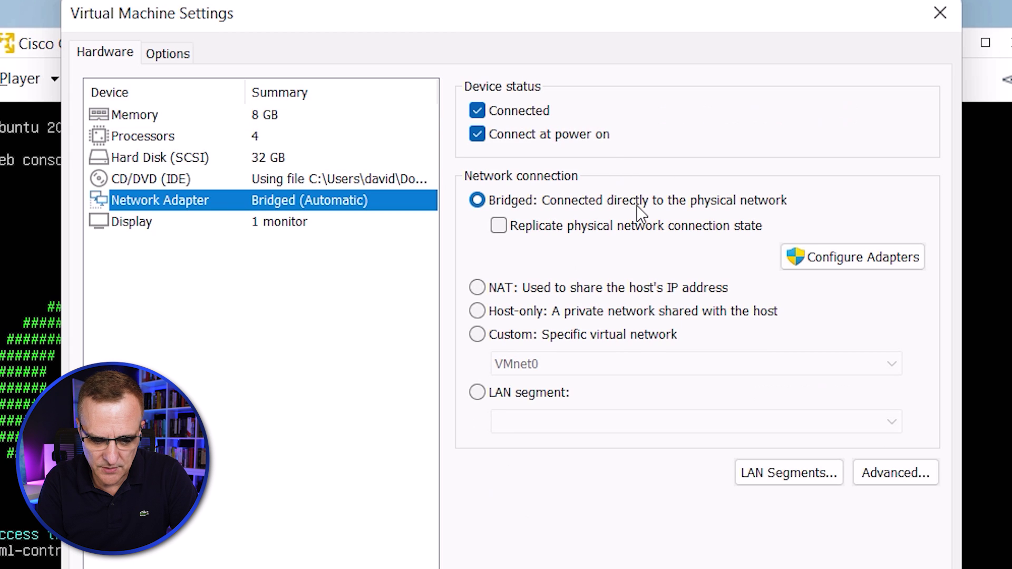
{"action": "left_click", "coordinate": [832, 257]}
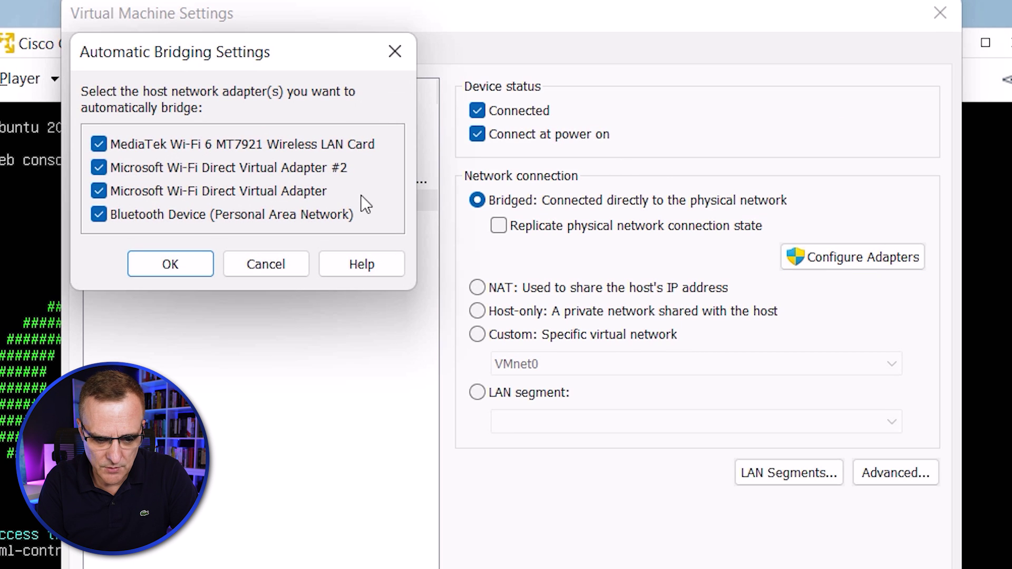
{"action": "left_click", "coordinate": [149, 273]}
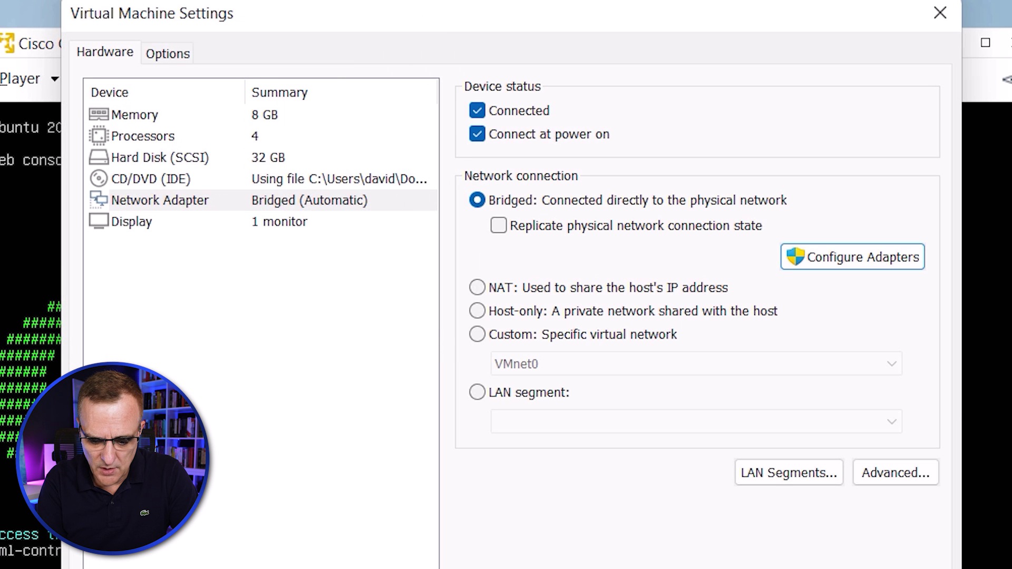
{"action": "key", "text": "super+a"}
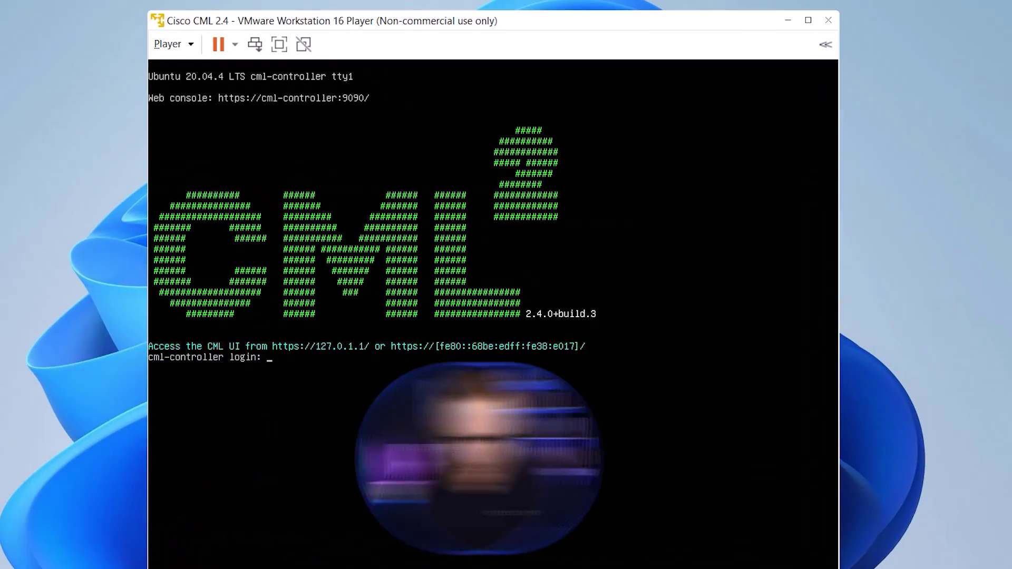
Log in to the CML console as sysadmin and run sudo shutdown now.
{"action": "type", "text": "syss"}
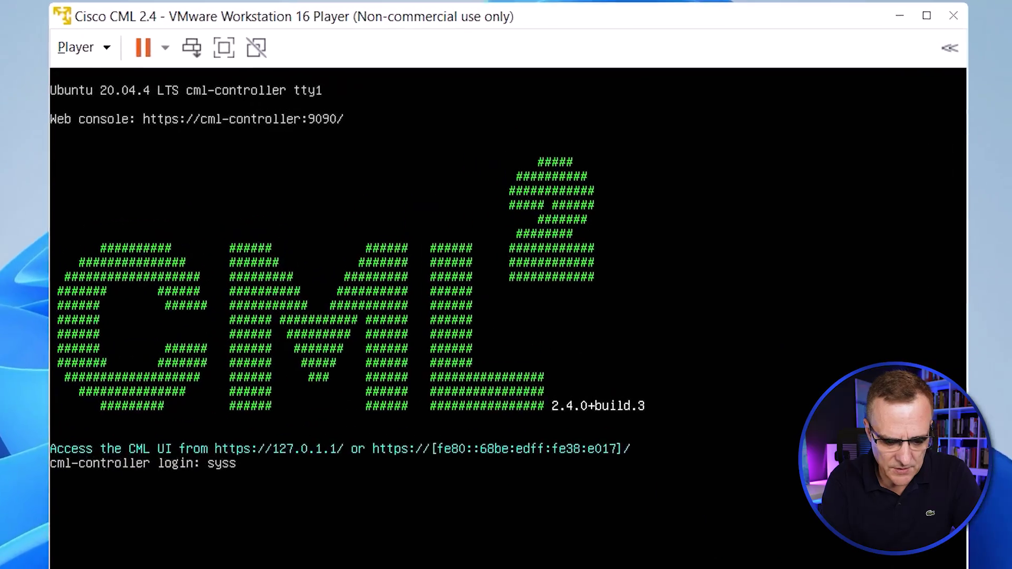
{"action": "key", "text": "BackSpace"}
{"action": "type", "text": "adm"}
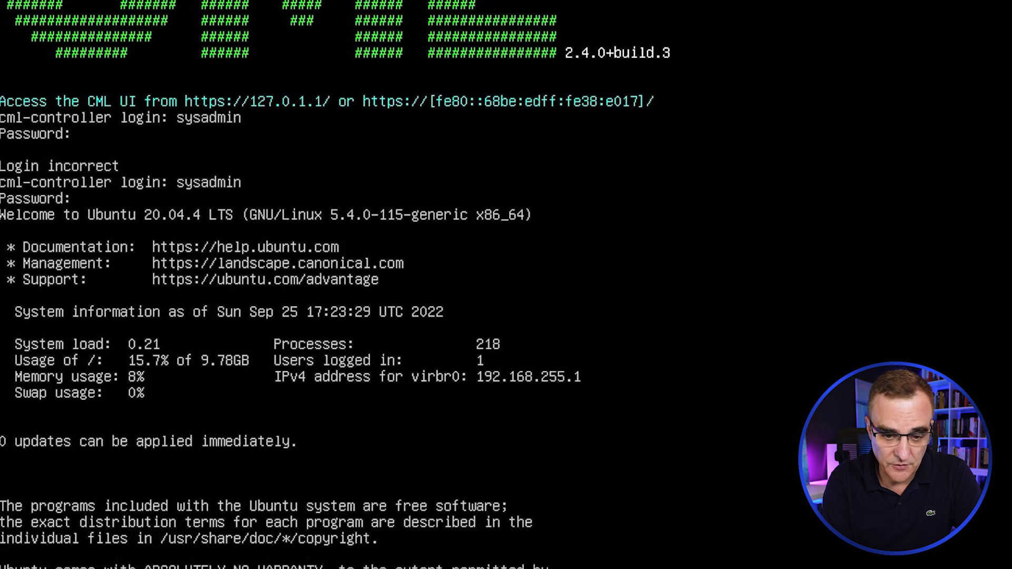
{"action": "type", "text": "sudo shutdown n"}
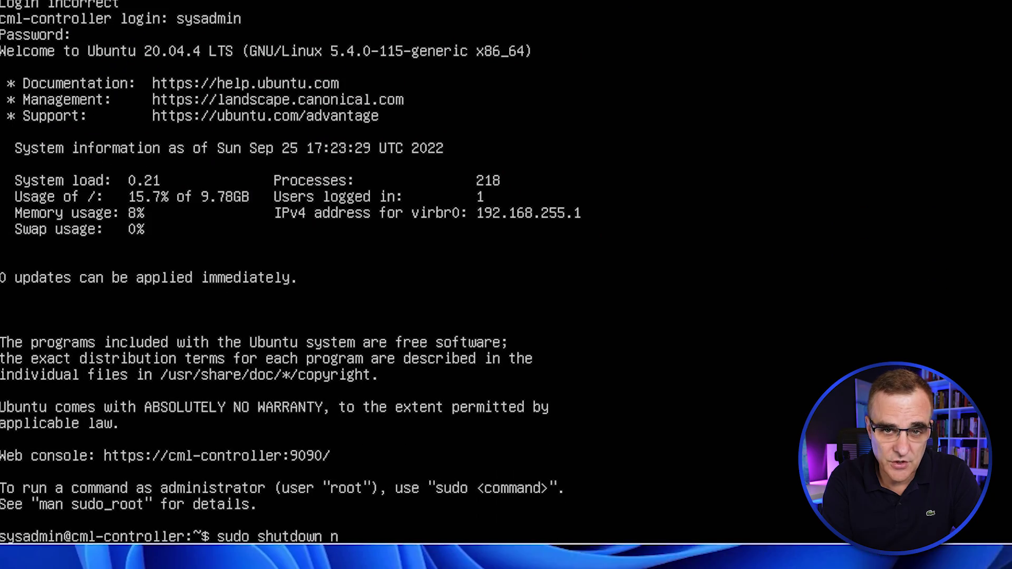
{"action": "type", "text": "ow"}
{"action": "key", "text": "Return"}
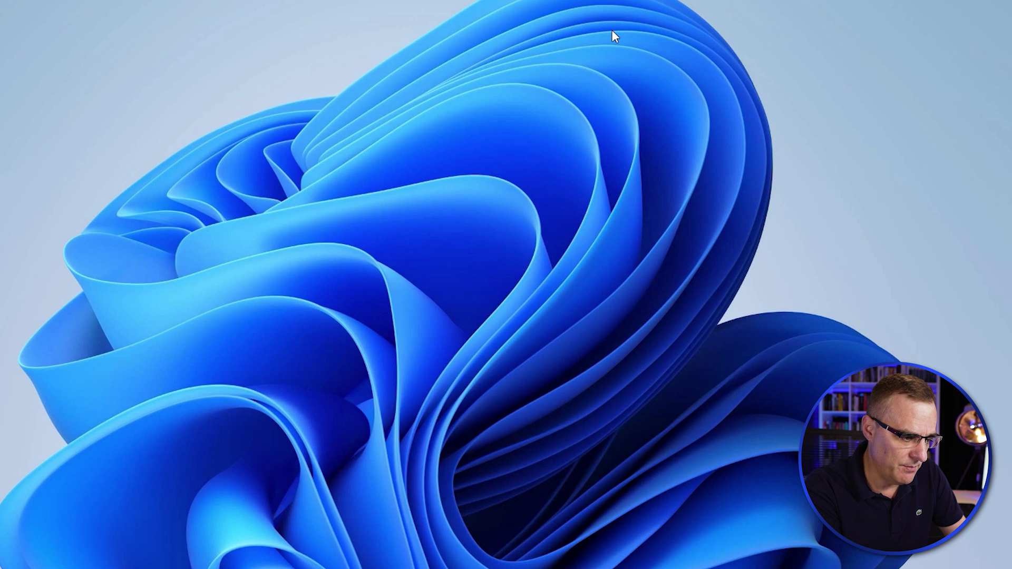
Run ping google.com in Command Prompt, stop it after the replies, and close the window.
{"action": "key", "text": "super+s"}
{"action": "left_click", "coordinate": [589, 387]}
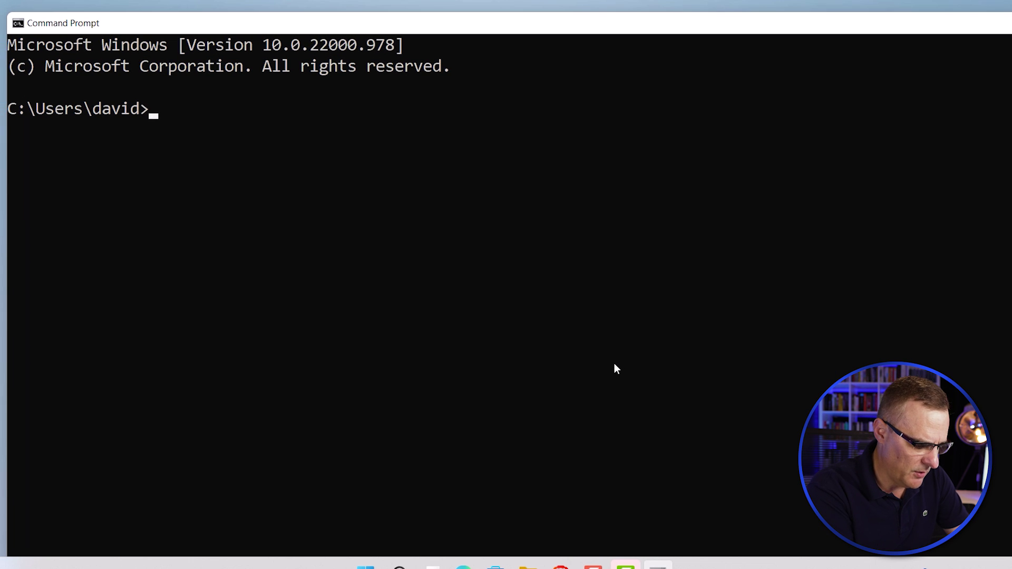
{"action": "type", "text": "pinh"}
{"action": "key", "text": "BackSpace"}
{"action": "key", "text": "BackSpace"}
{"action": "type", "text": "g googl."}
{"action": "key", "text": "BackSpace"}
{"action": "type", "text": "e.com"}
{"action": "key", "text": "Return"}
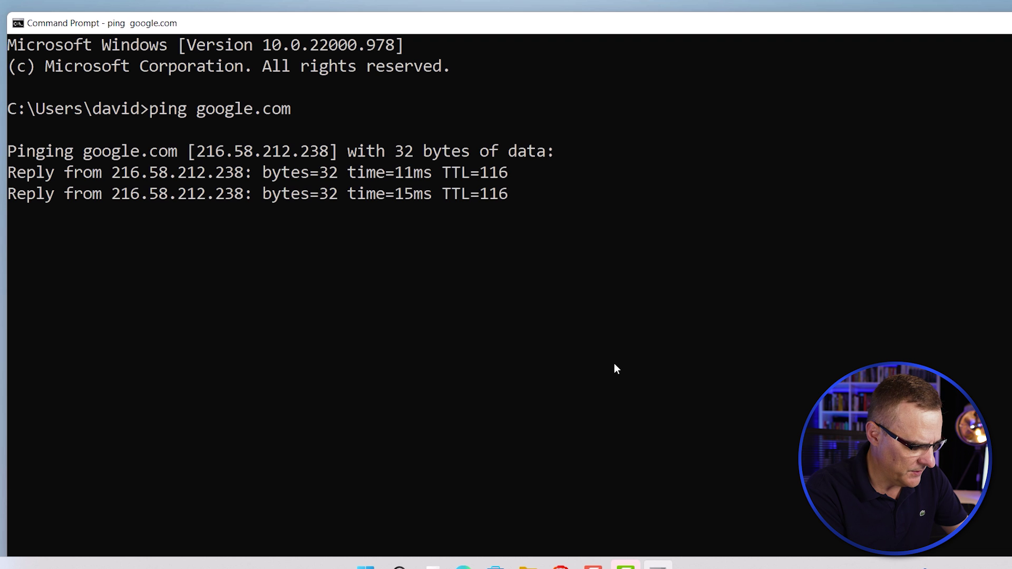
{"action": "key", "text": "ctrl+c"}
{"action": "left_click_drag", "start_coordinate": [956, 23], "coordinate": [828, 3]}
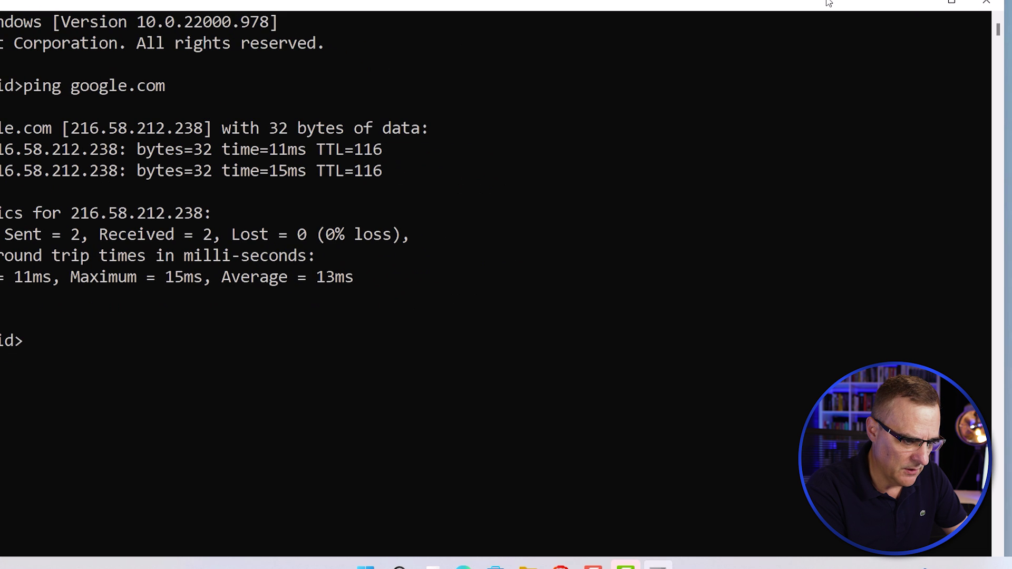
{"action": "left_click", "coordinate": [993, 9]}
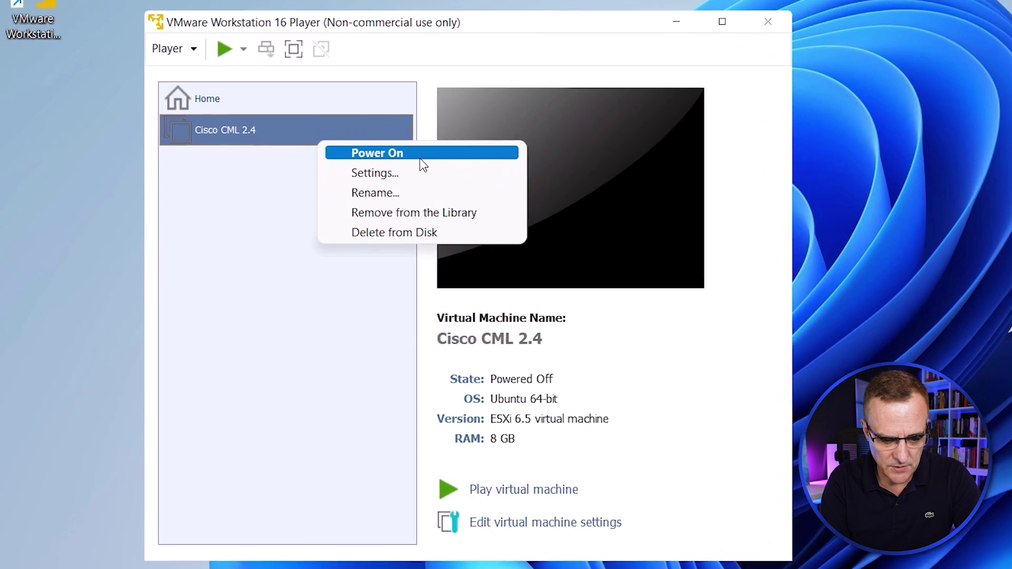
Power on Cisco CML 2.4 with its network adapter switched to NAT and focus the console.
{"action": "left_click", "coordinate": [340, 184]}
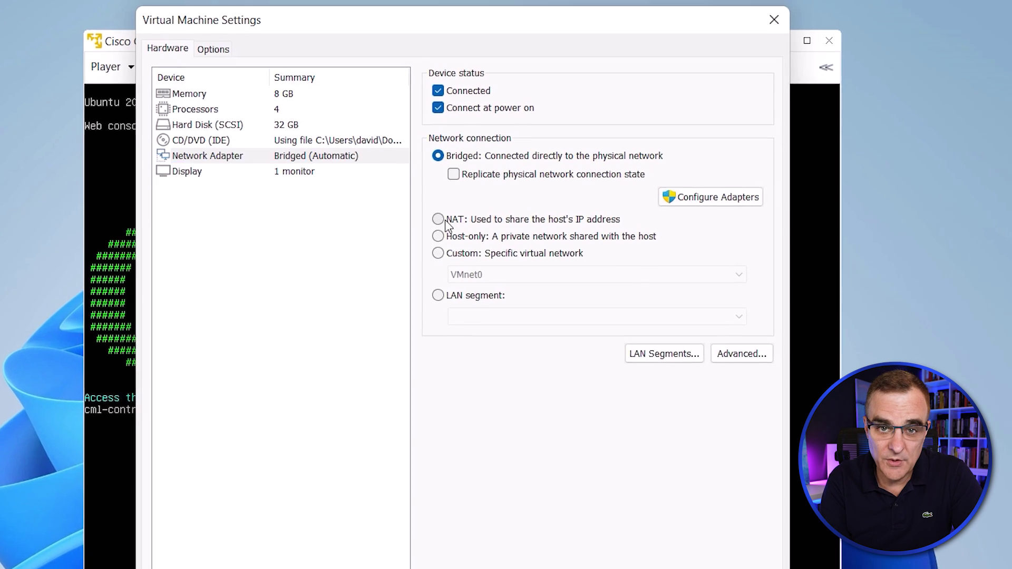
{"action": "left_click", "coordinate": [441, 219]}
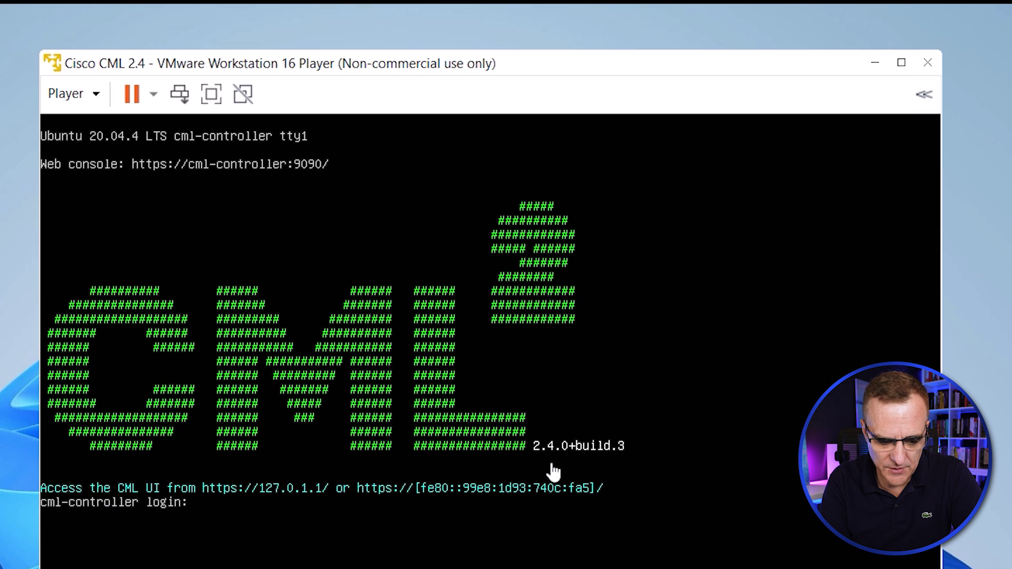
{"action": "left_click", "coordinate": [553, 472]}
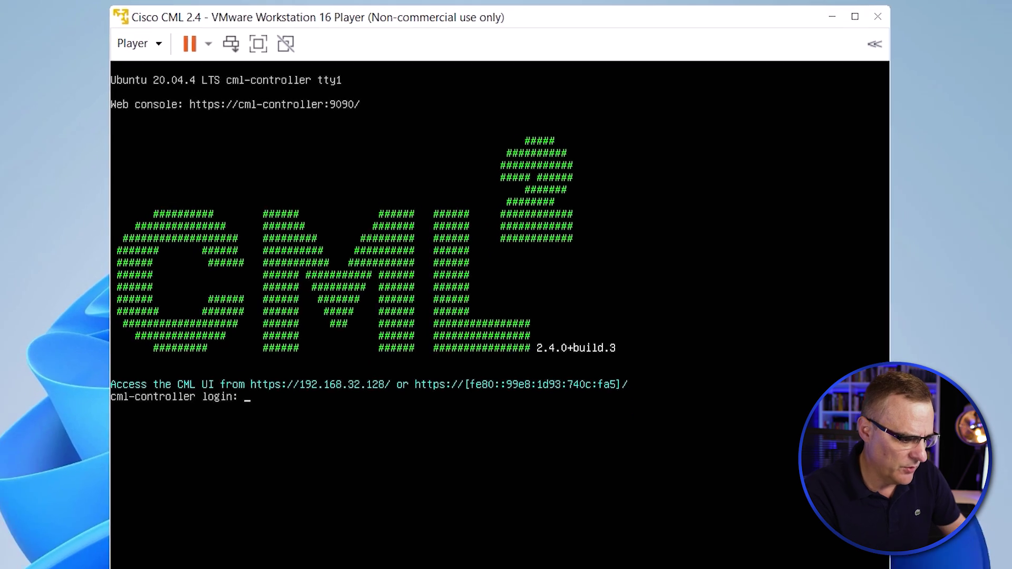
In the browser, load 192.168.32.128 and proceed past the certificate warning to the CML site.
{"action": "key", "text": "alt+Tab"}
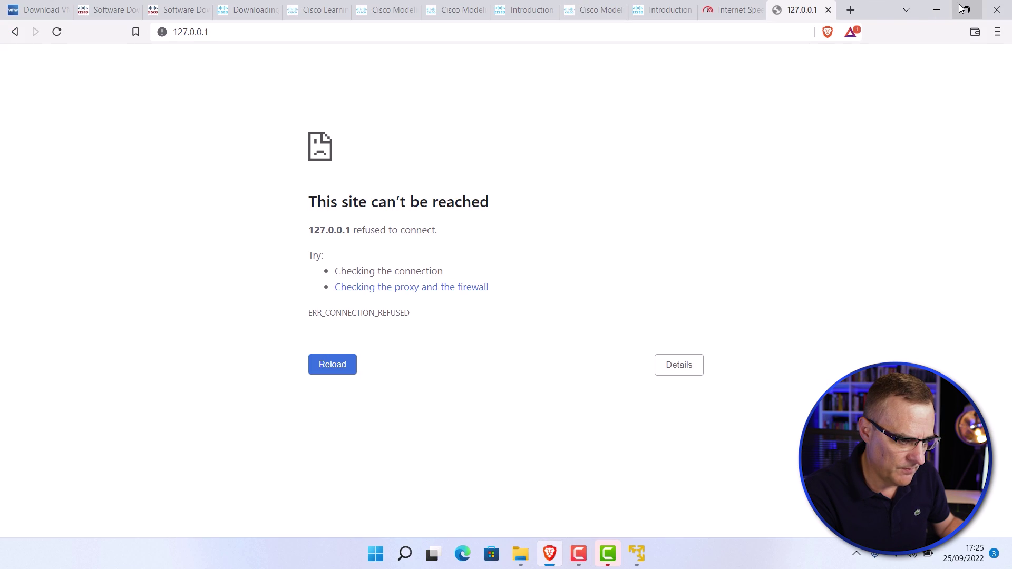
{"action": "left_click_drag", "start_coordinate": [806, 13], "coordinate": [639, 225]}
{"action": "left_click", "coordinate": [542, 260]}
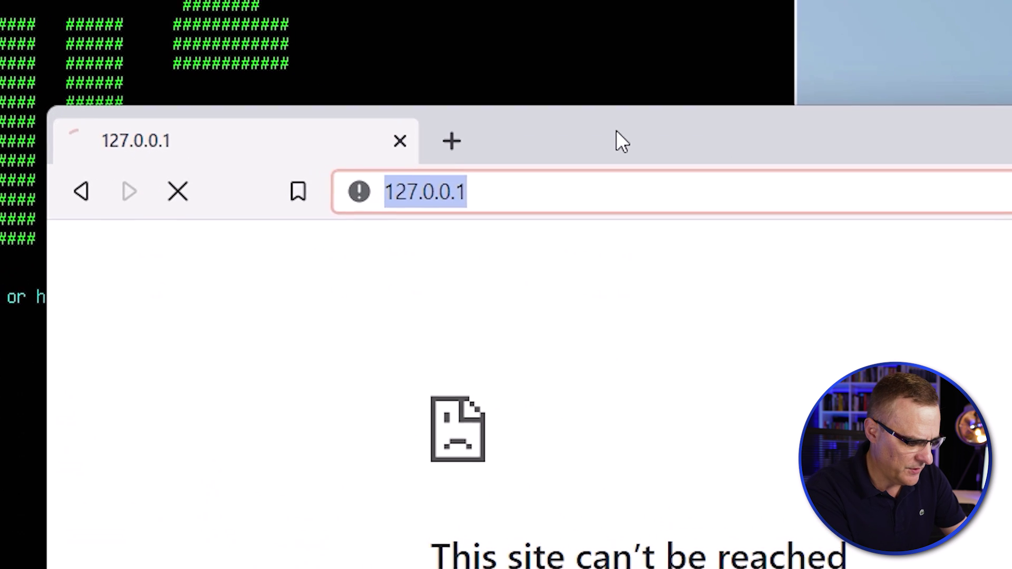
{"action": "type", "text": "192.168"}
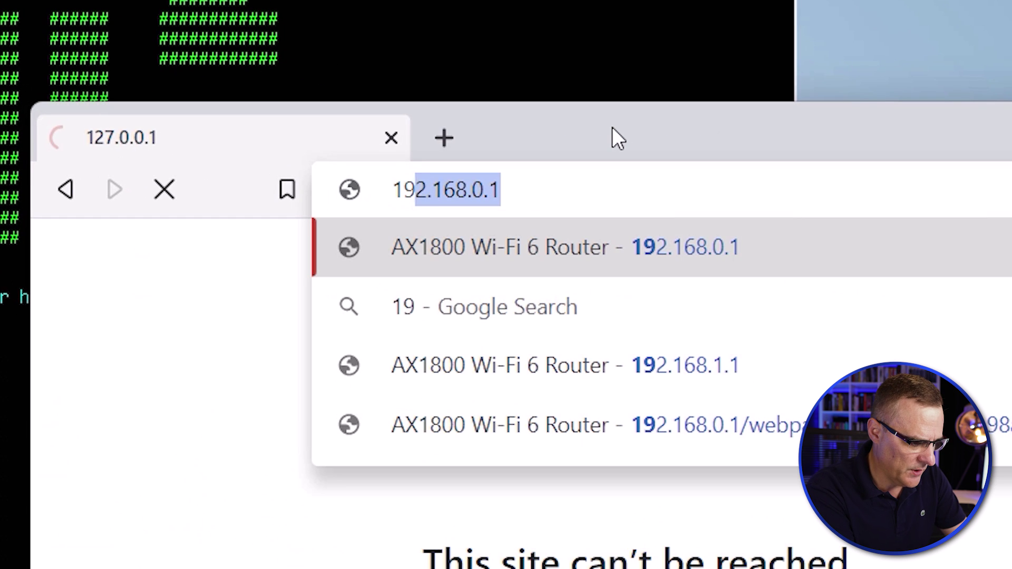
{"action": "type", "text": ".32.128"}
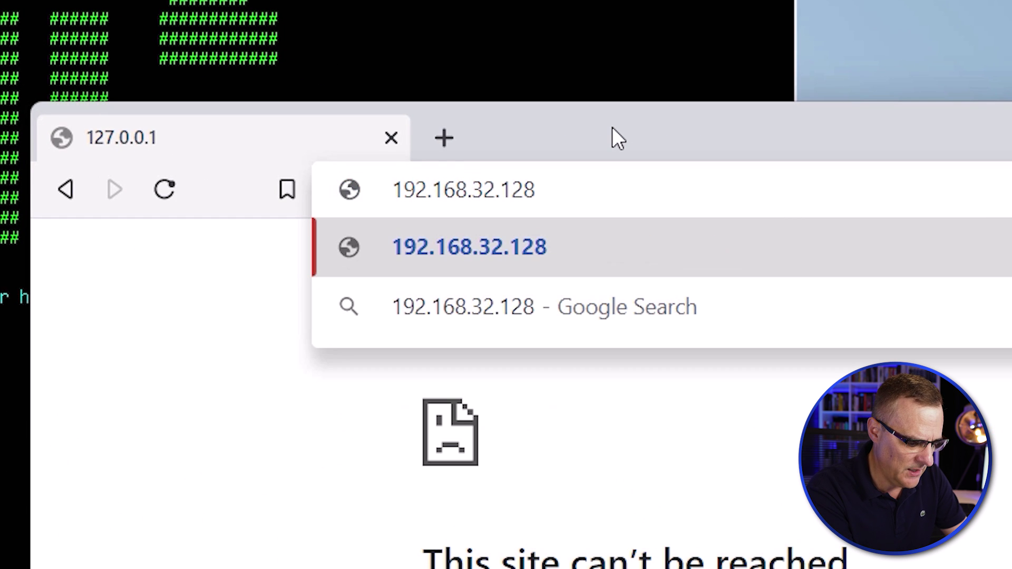
{"action": "key", "text": "Return"}
{"action": "left_click", "coordinate": [305, 330]}
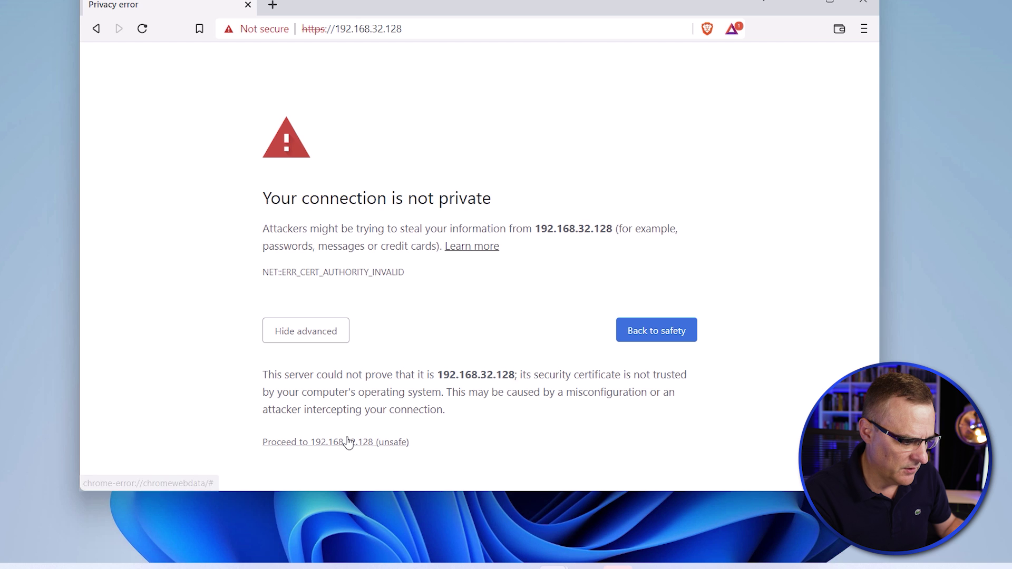
{"action": "left_click", "coordinate": [348, 442]}
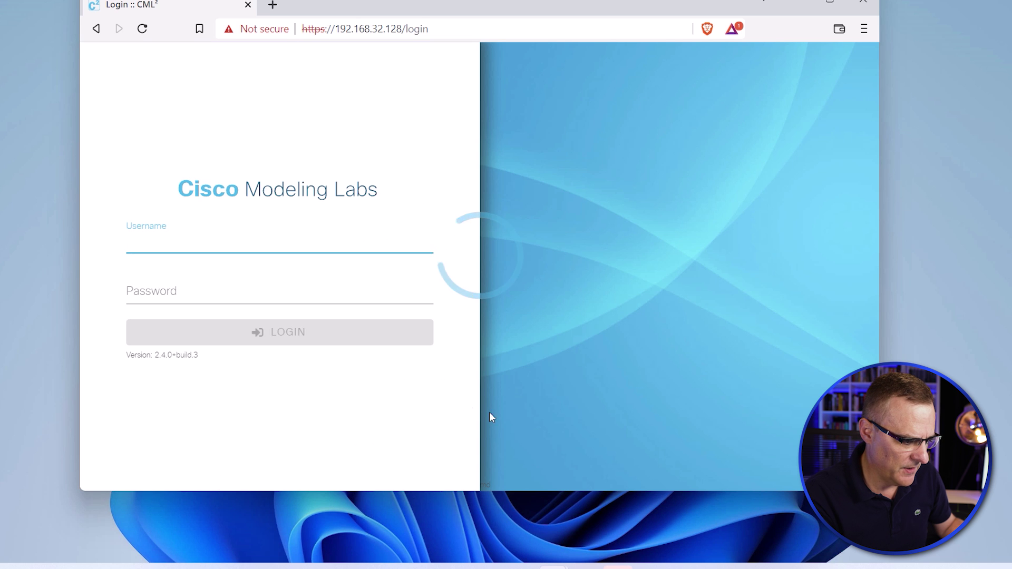
Maximize the browser and log in to CML with the admin username and password.
{"action": "left_click", "coordinate": [838, 4]}
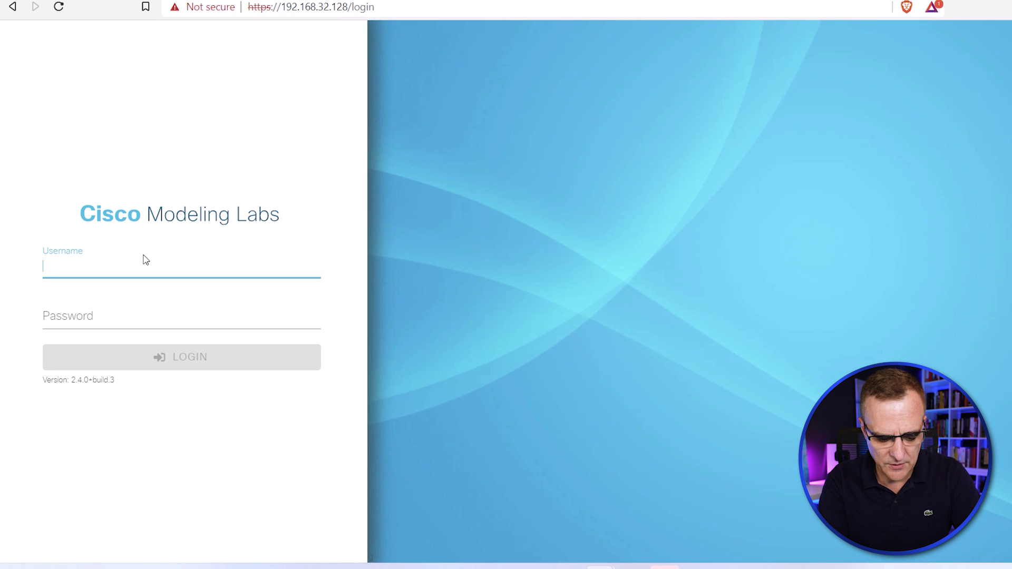
{"action": "left_click", "coordinate": [146, 260]}
{"action": "type", "text": "admin"}
{"action": "key", "text": "Tab"}
{"action": "type", "text": "cisco123"}
{"action": "key", "text": "Return"}
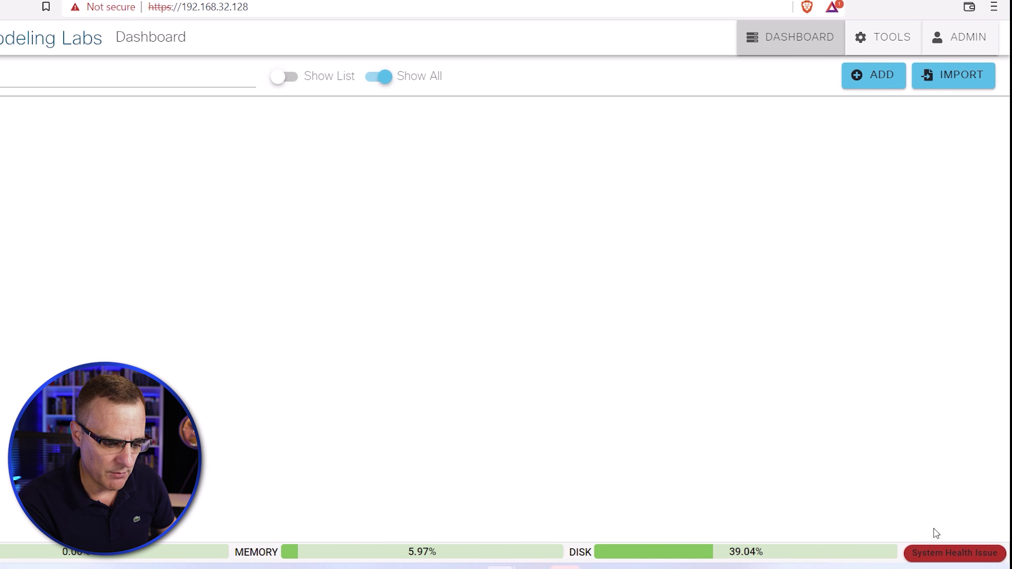
Go from System Health Issue to Licensing, copy the CML order's licence token, and open Register.
{"action": "left_click", "coordinate": [947, 554]}
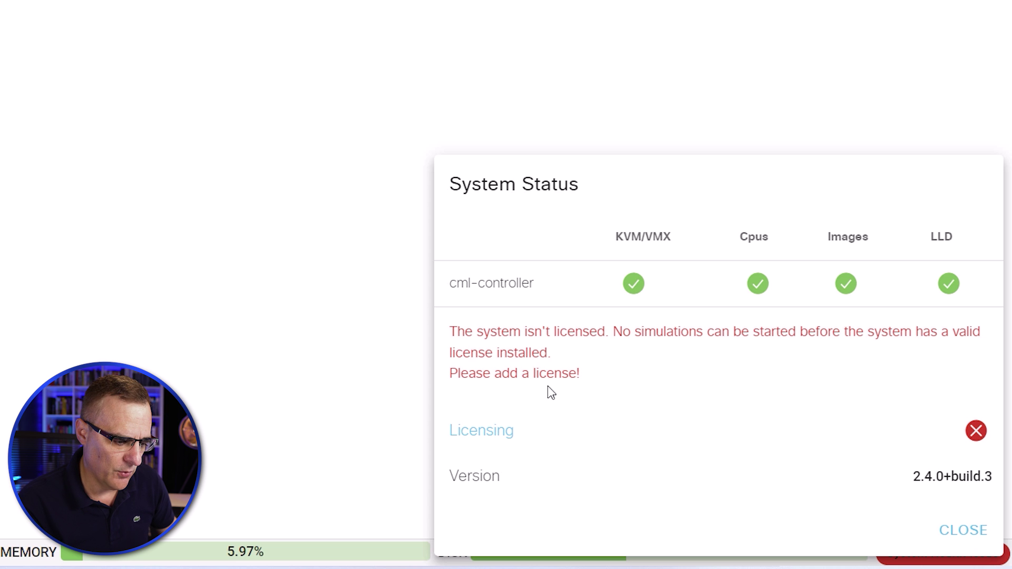
{"action": "left_click", "coordinate": [492, 439]}
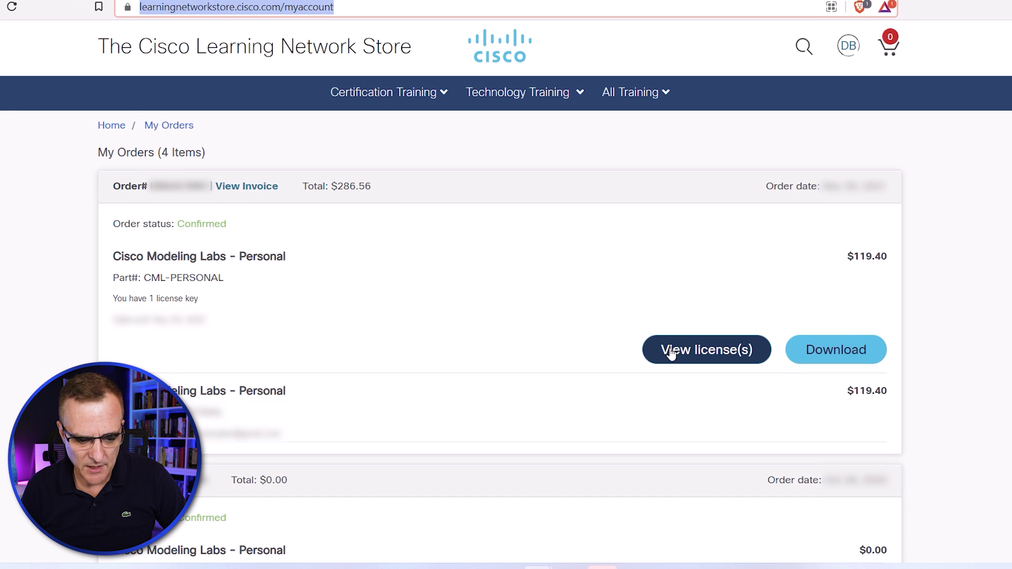
{"action": "left_click", "coordinate": [671, 351]}
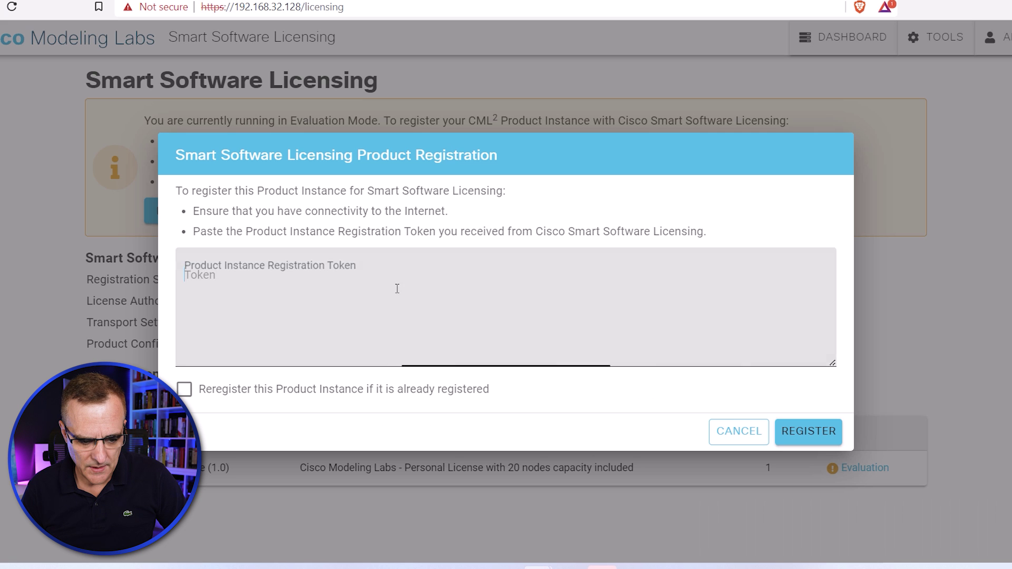
{"action": "left_click", "coordinate": [396, 288]}
Paste the licence token, register the CML instance, and return to the Dashboard.
{"action": "key", "text": "ctrl+v"}
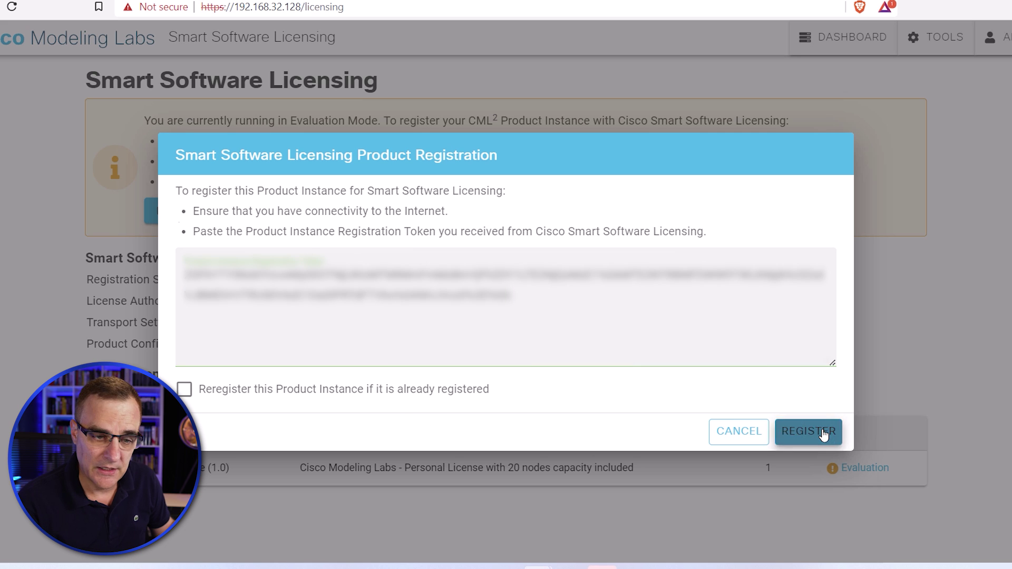
{"action": "left_click", "coordinate": [824, 432]}
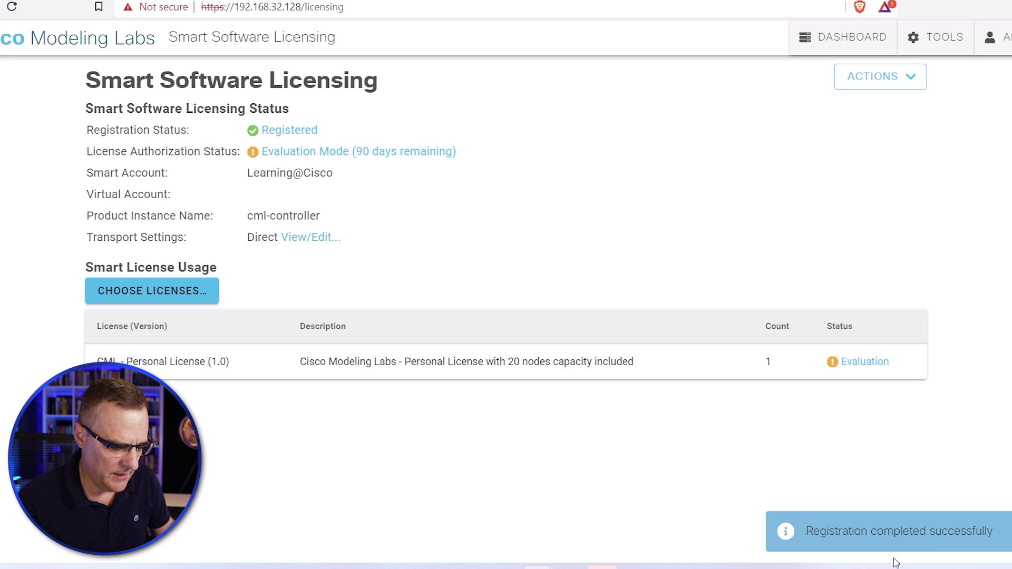
{"action": "left_click", "coordinate": [842, 42]}
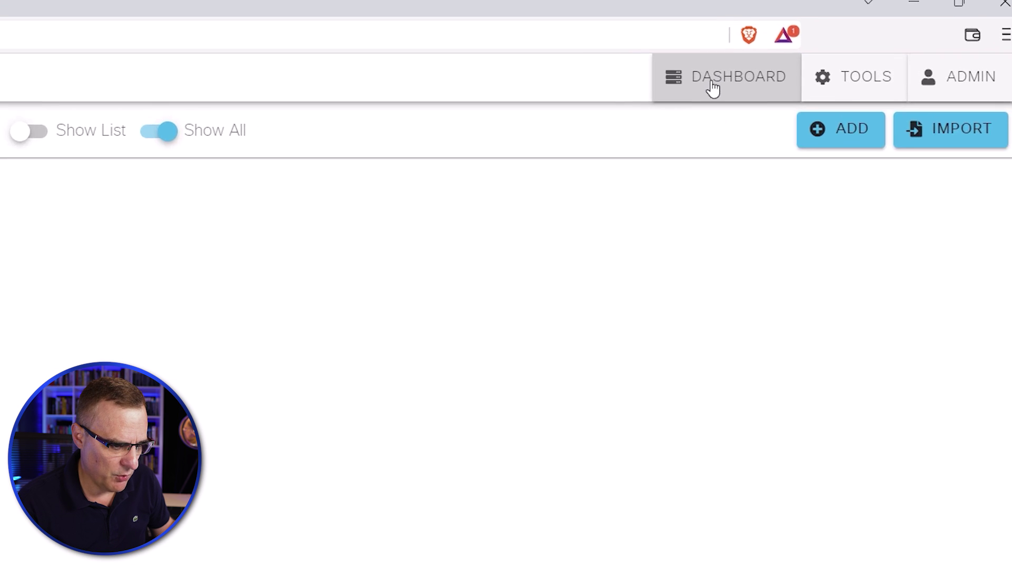
Create a new lab with IOSv routers iosv-0 and iosv-1 and an IOSvL2 switch iosvl2-0.
{"action": "left_click", "coordinate": [840, 140]}
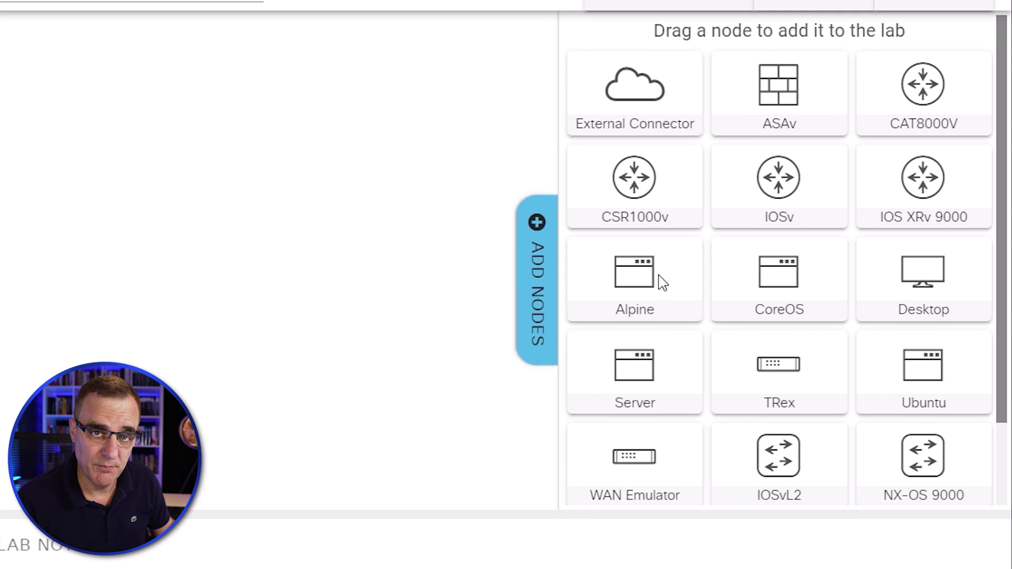
{"action": "left_click_drag", "start_coordinate": [798, 207], "coordinate": [29, 244]}
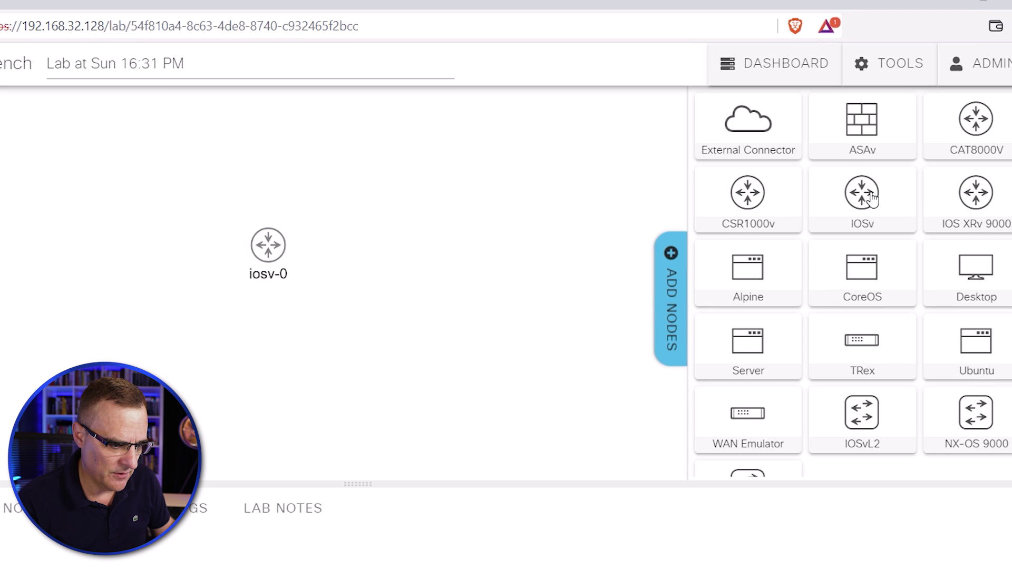
{"action": "left_click_drag", "start_coordinate": [873, 199], "coordinate": [412, 259]}
{"action": "left_click_drag", "start_coordinate": [270, 253], "coordinate": [63, 257]}
{"action": "left_click_drag", "start_coordinate": [862, 422], "coordinate": [229, 264]}
Link iosv-0 G0/0 to switch G0/0 and switch G0/1 to iosv-1 G0/0, then line up the nodes.
{"action": "left_click", "coordinate": [225, 263]}
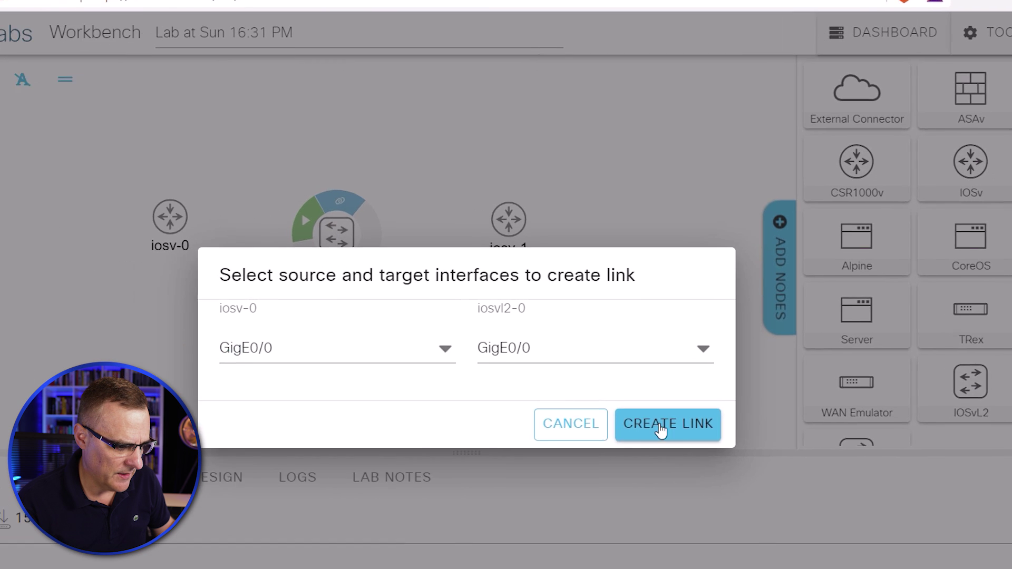
{"action": "left_click", "coordinate": [553, 455]}
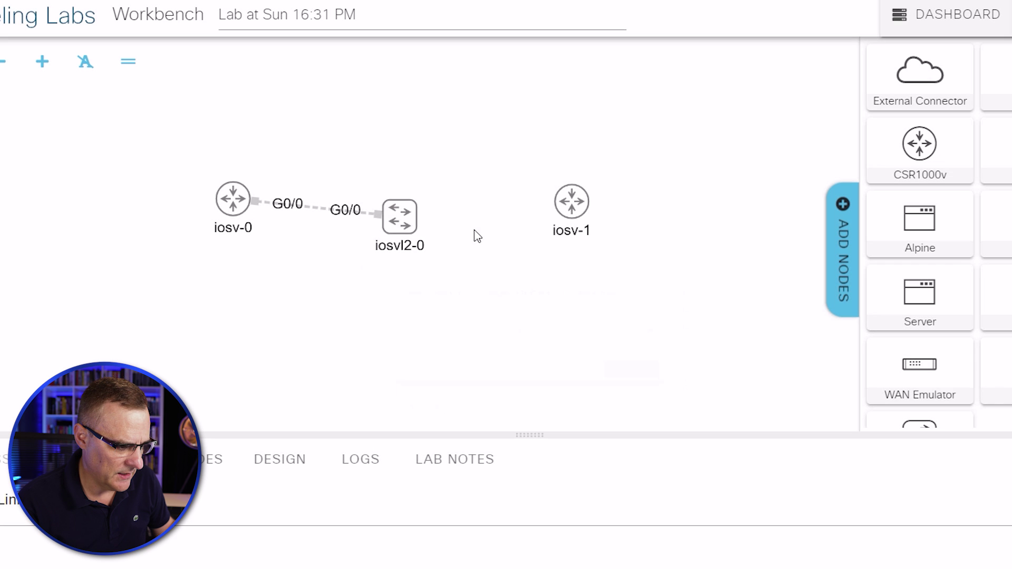
{"action": "left_click", "coordinate": [552, 201]}
{"action": "left_click", "coordinate": [716, 396]}
{"action": "mouse_move", "coordinate": [217, 204]}
{"action": "left_click_drag", "start_coordinate": [217, 204], "coordinate": [100, 218]}
{"action": "left_click_drag", "start_coordinate": [569, 210], "coordinate": [654, 223]}
{"action": "scroll", "coordinate": [594, 276], "scroll_direction": "up", "scroll_amount": 3}
{"action": "scroll", "coordinate": [594, 275], "scroll_direction": "down", "scroll_amount": 5}
{"action": "scroll", "coordinate": [590, 268], "scroll_direction": "up", "scroll_amount": 5}
{"action": "scroll", "coordinate": [565, 255], "scroll_direction": "down", "scroll_amount": 3}
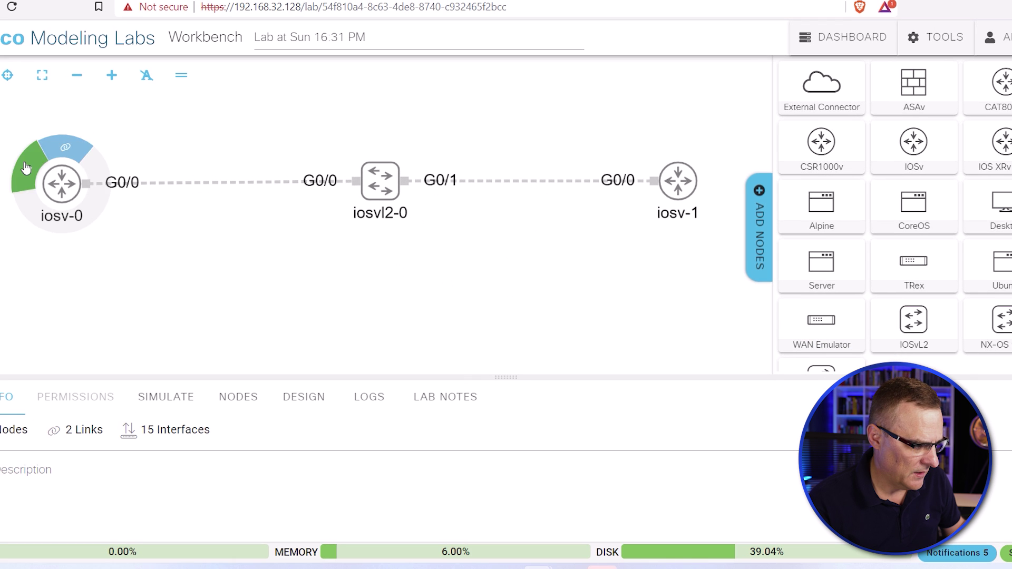
Start the iosv-0, iosvl2-0 and iosv-1 nodes.
{"action": "left_click", "coordinate": [25, 167]}
{"action": "left_click", "coordinate": [342, 162]}
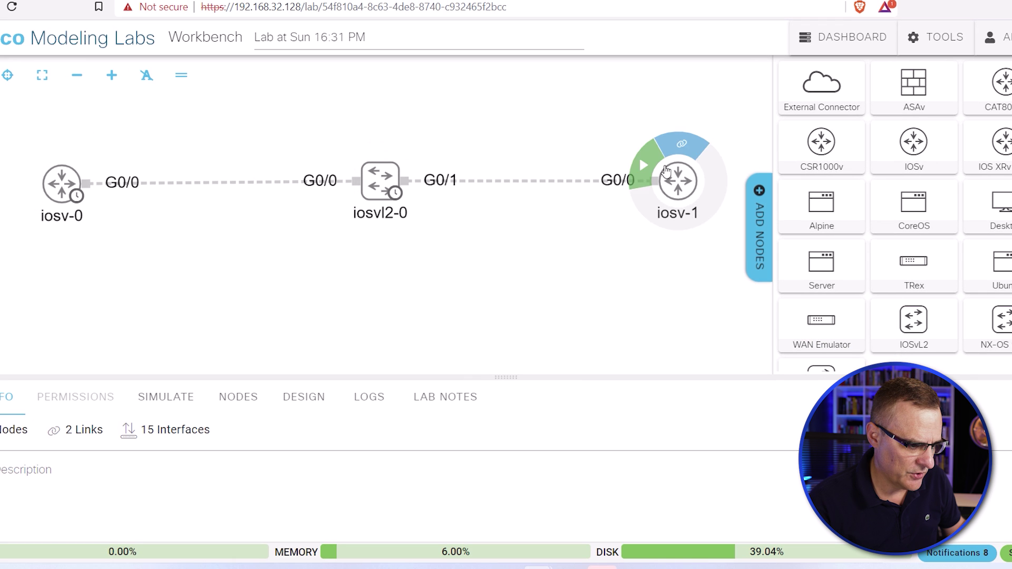
{"action": "left_click", "coordinate": [640, 158]}
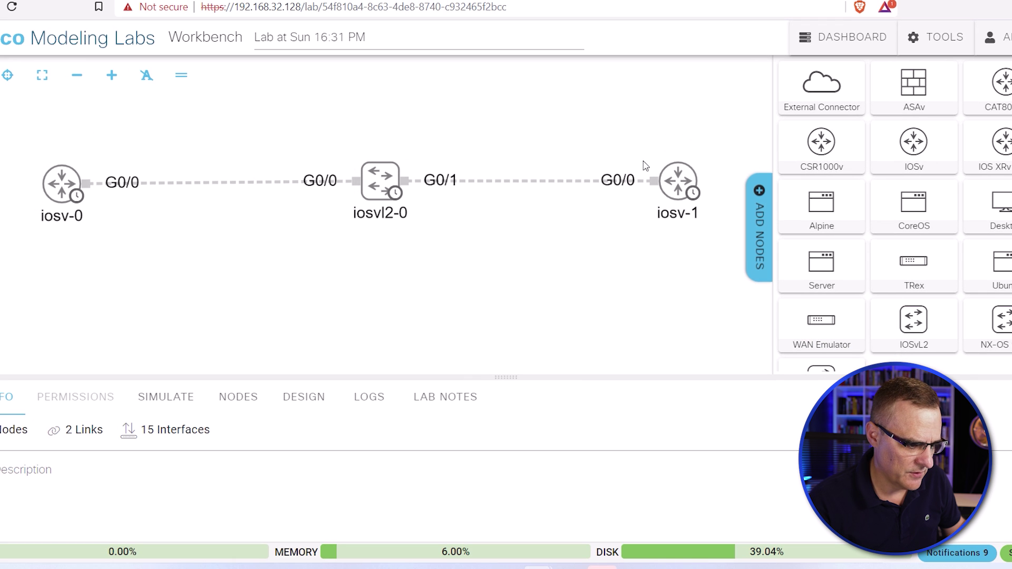
Open iosv-0's console in an enlarged panel and watch the IOSv boot messages.
{"action": "left_click", "coordinate": [62, 182]}
{"action": "left_click", "coordinate": [97, 173]}
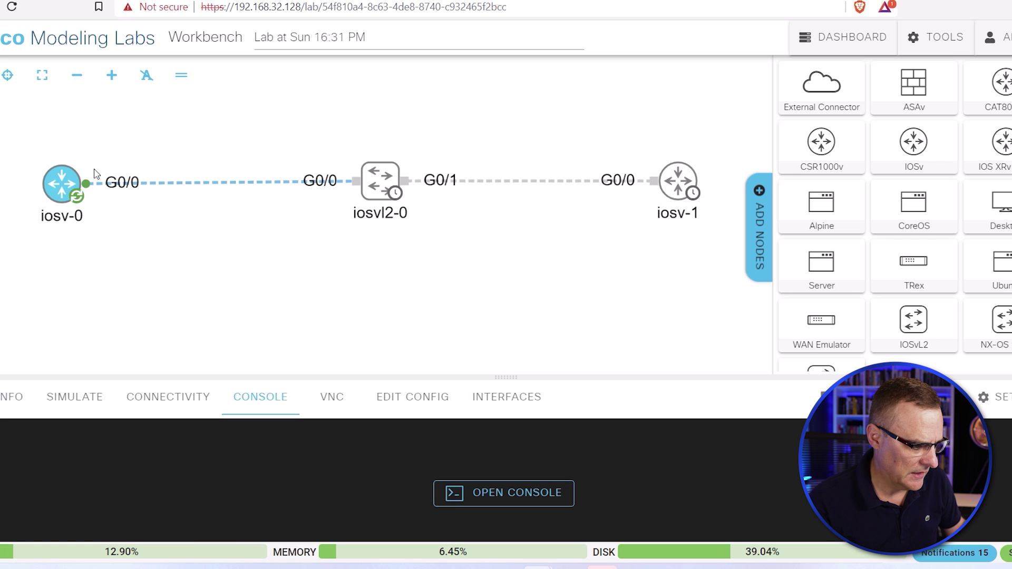
{"action": "left_click_drag", "start_coordinate": [507, 376], "coordinate": [474, 246]}
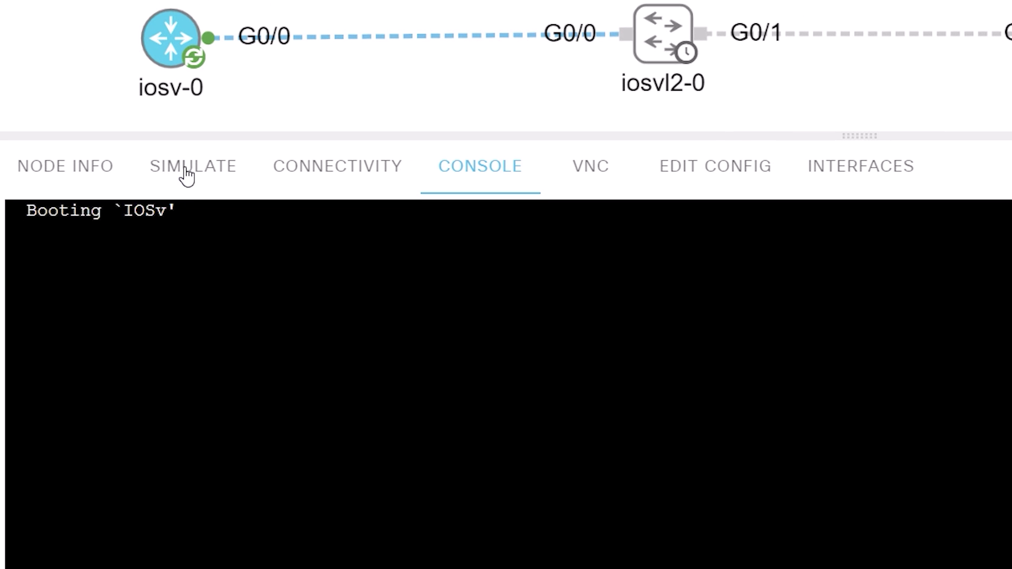
{"action": "left_click", "coordinate": [664, 26]}
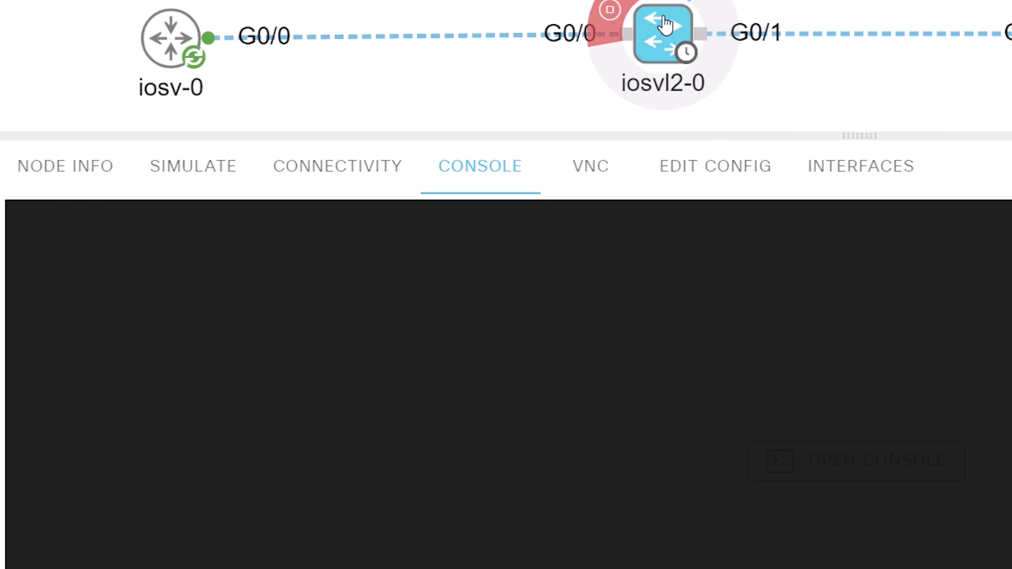
{"action": "left_click", "coordinate": [171, 38]}
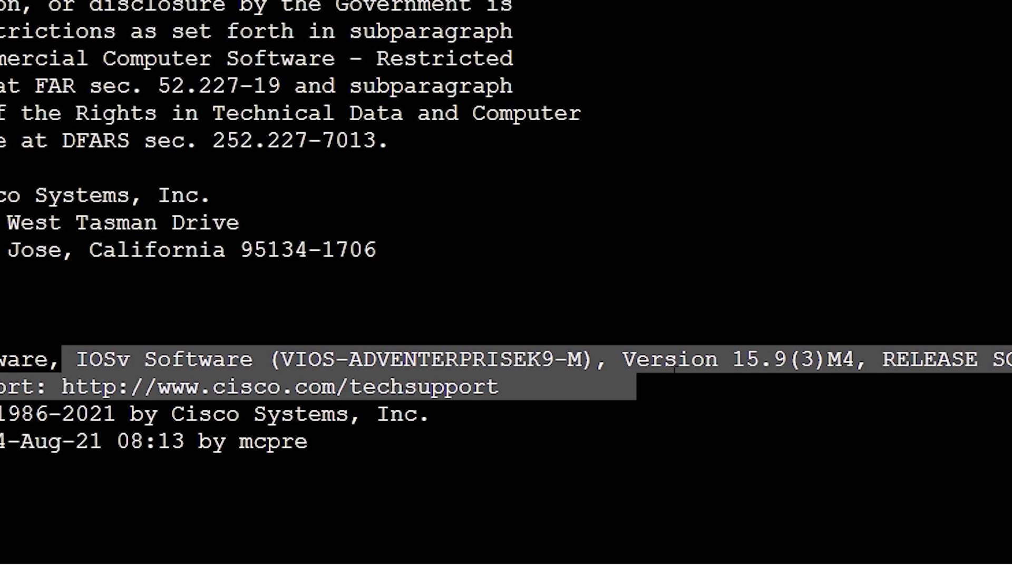
{"action": "left_click_drag", "start_coordinate": [711, 369], "coordinate": [745, 364]}
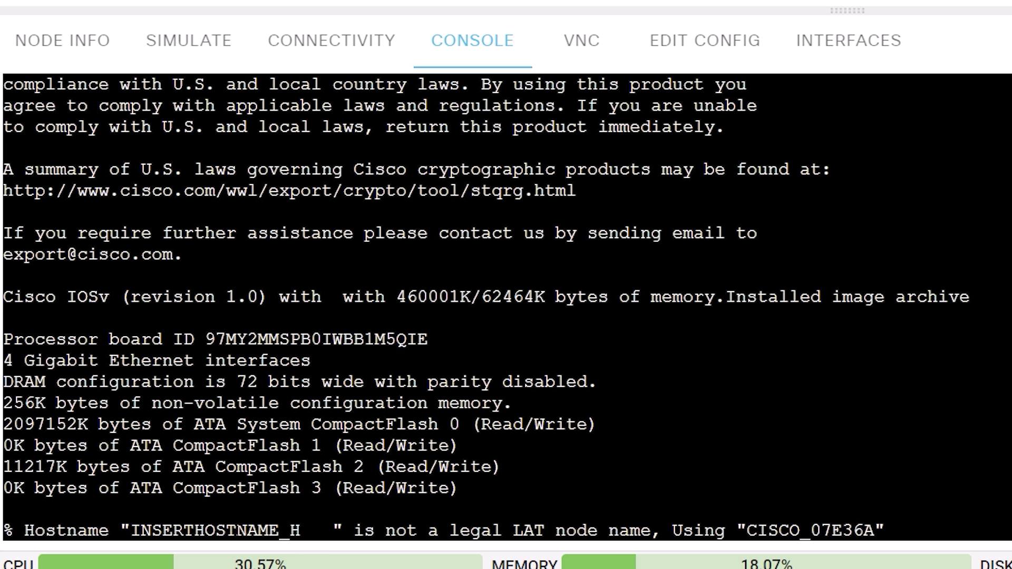
{"action": "left_click_drag", "start_coordinate": [236, 530], "coordinate": [865, 530]}
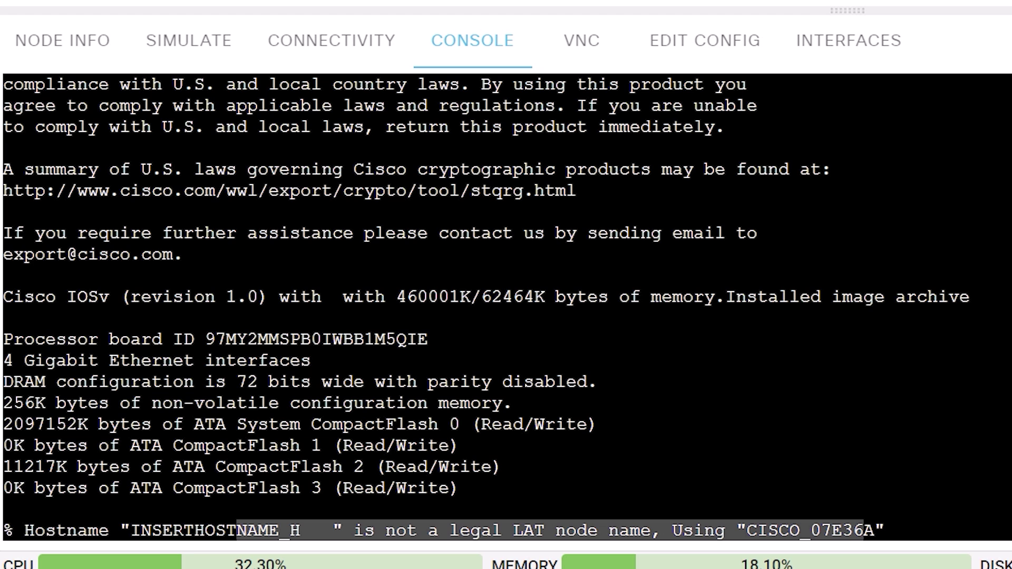
Check the locked inserthostname_here line in the switch's startup config and wake its console prompt.
{"action": "left_click", "coordinate": [690, 42]}
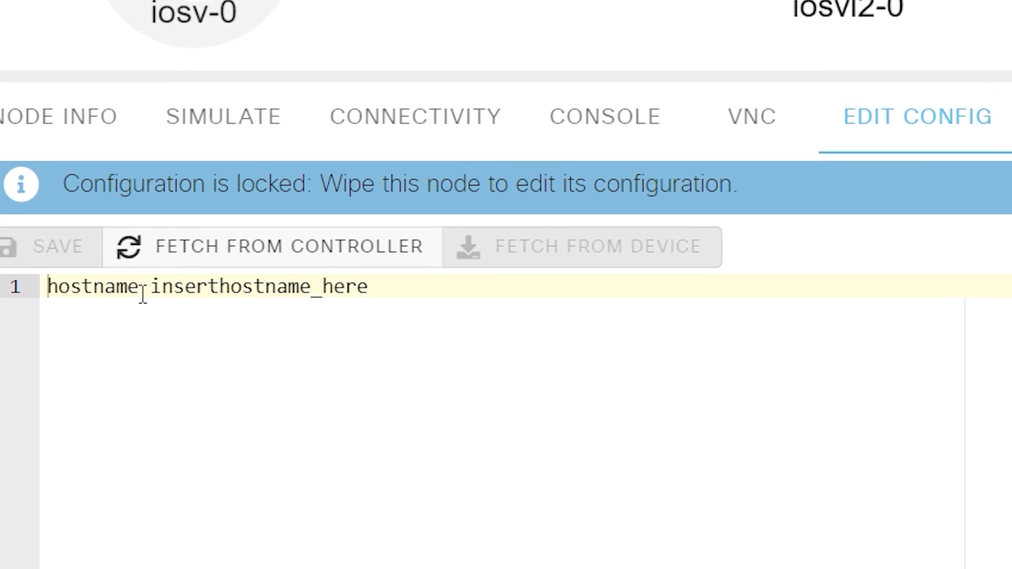
{"action": "left_click_drag", "start_coordinate": [371, 283], "coordinate": [142, 286]}
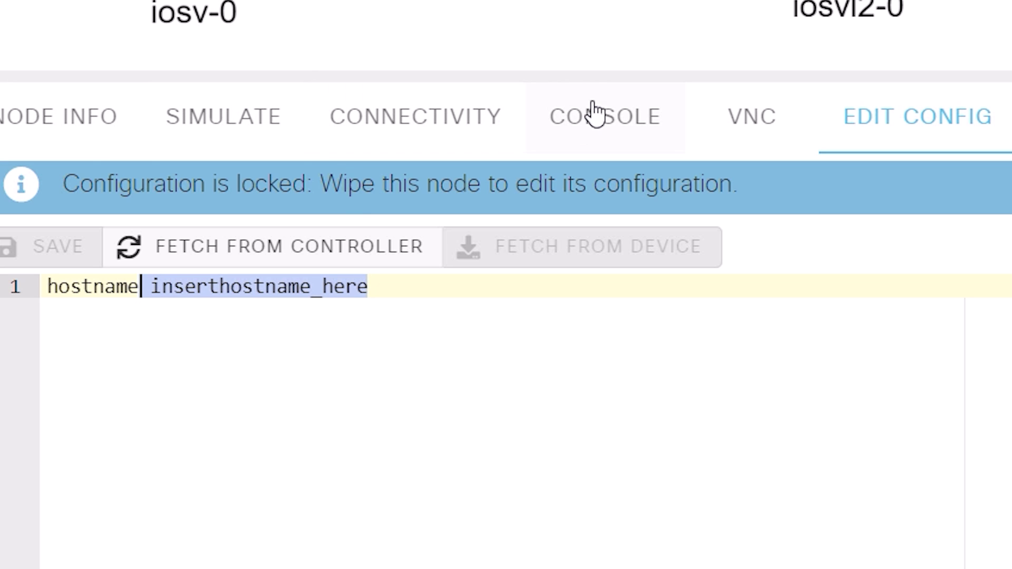
{"action": "left_click", "coordinate": [605, 116]}
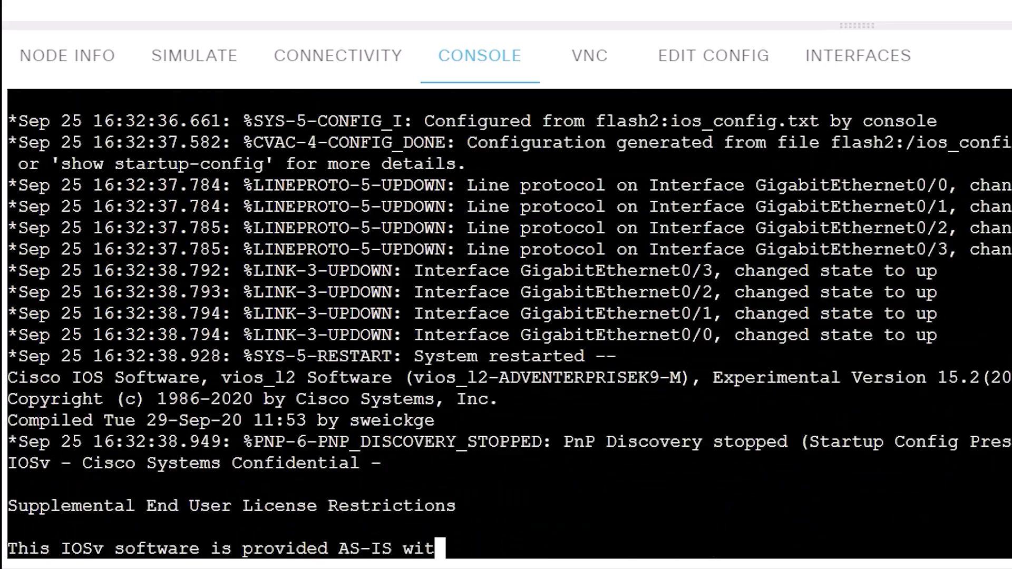
{"action": "key", "text": "Return"}
{"action": "key", "text": "Return"}
{"action": "key", "text": "Return"}
{"action": "key", "text": "Return"}
{"action": "key", "text": "Return"}
{"action": "key", "text": "Return"}
{"action": "key", "text": "Return"}
{"action": "key", "text": "Return"}
{"action": "key", "text": "Return"}
{"action": "key", "text": "Return"}
{"action": "key", "text": "Return"}
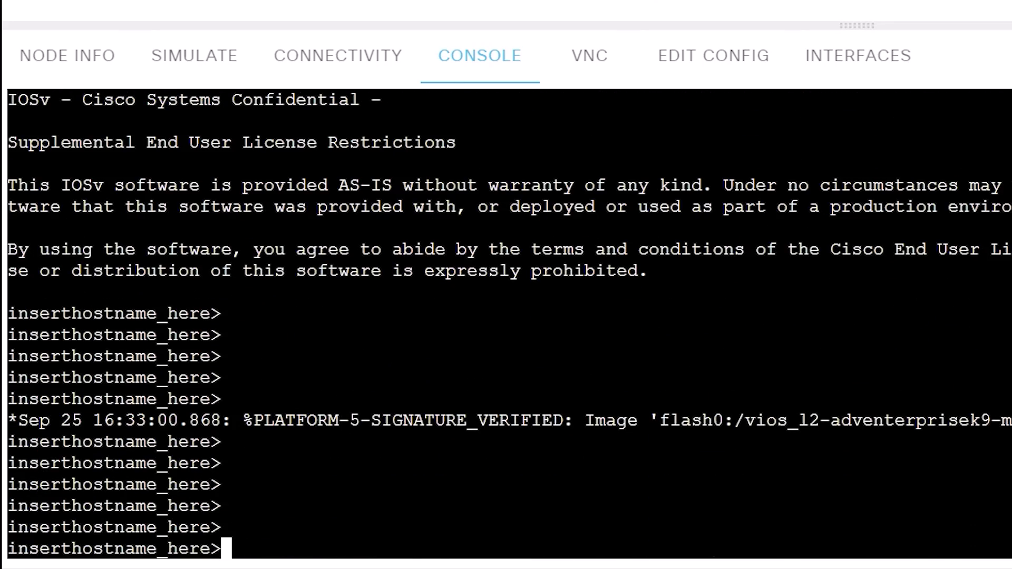
{"action": "left_click", "coordinate": [709, 59]}
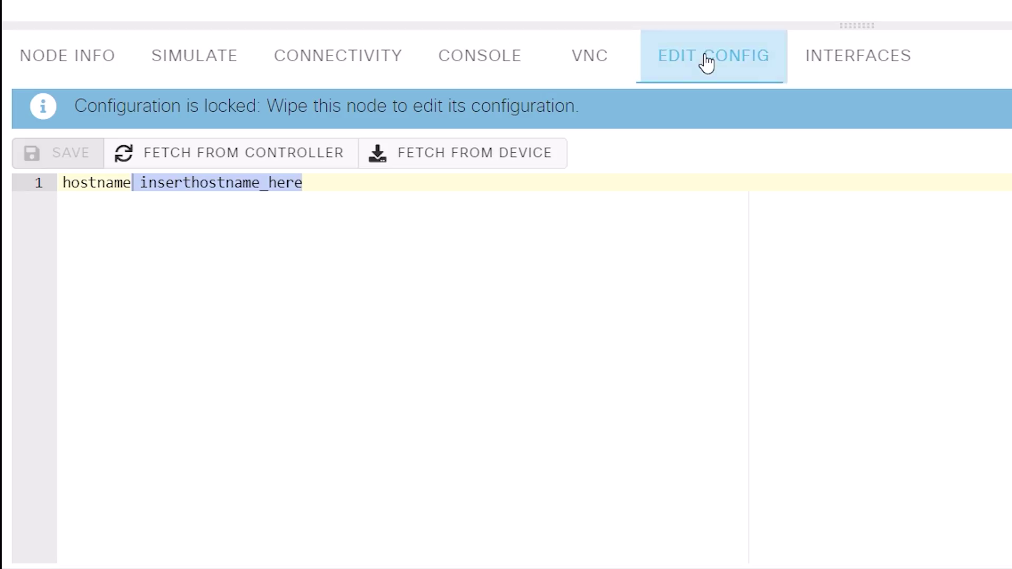
{"action": "left_click", "coordinate": [487, 61]}
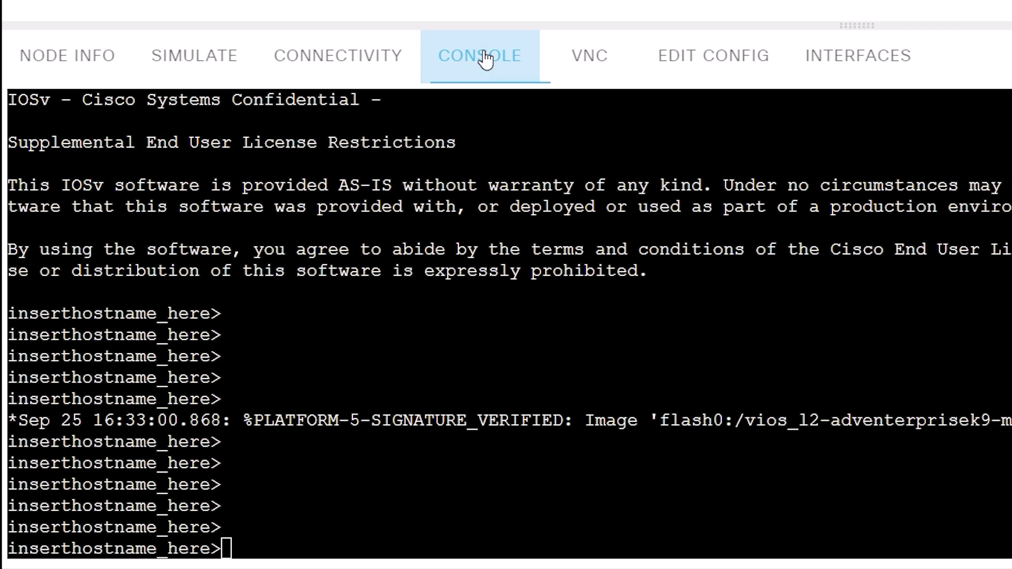
Name the switch S1 and give Vlan1 address 10.1.1.252 255.255.255.0 with no shutdown.
{"action": "type", "text": "en"}
{"action": "key", "text": "Return"}
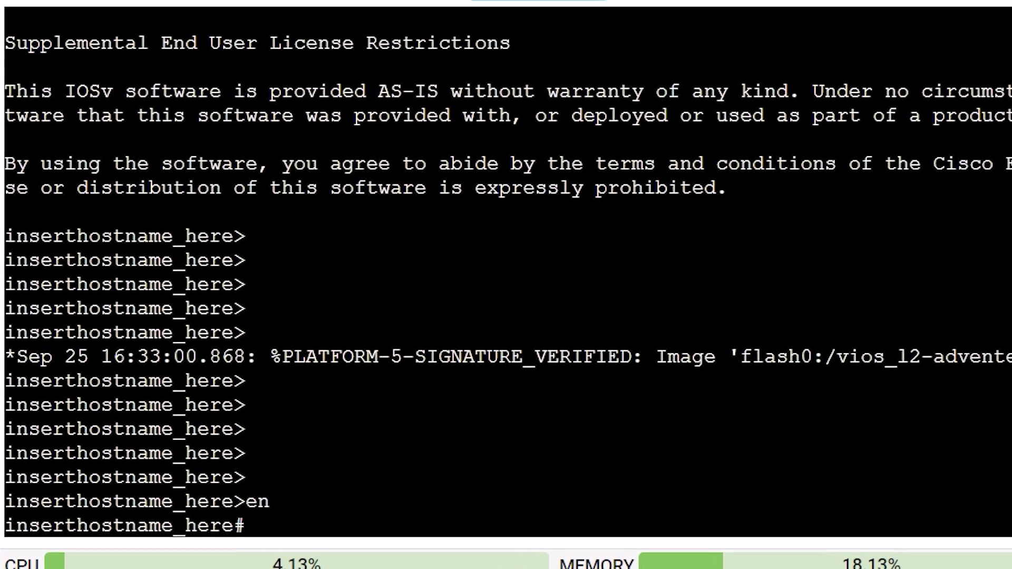
{"action": "type", "text": "conf t"}
{"action": "key", "text": "Return"}
{"action": "type", "text": "host S1"}
{"action": "key", "text": "Return"}
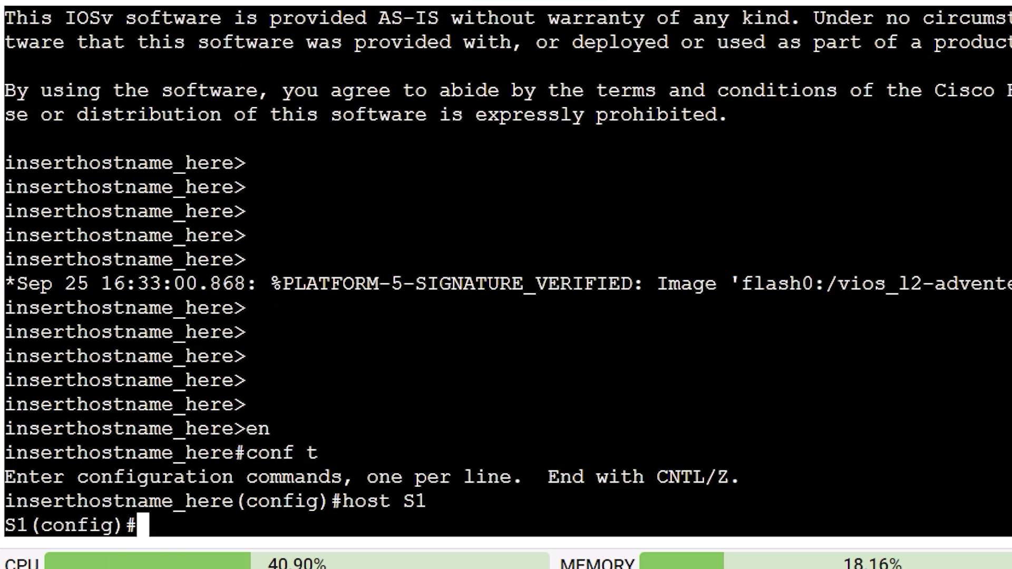
{"action": "type", "text": "int vlan 1"}
{"action": "key", "text": "Return"}
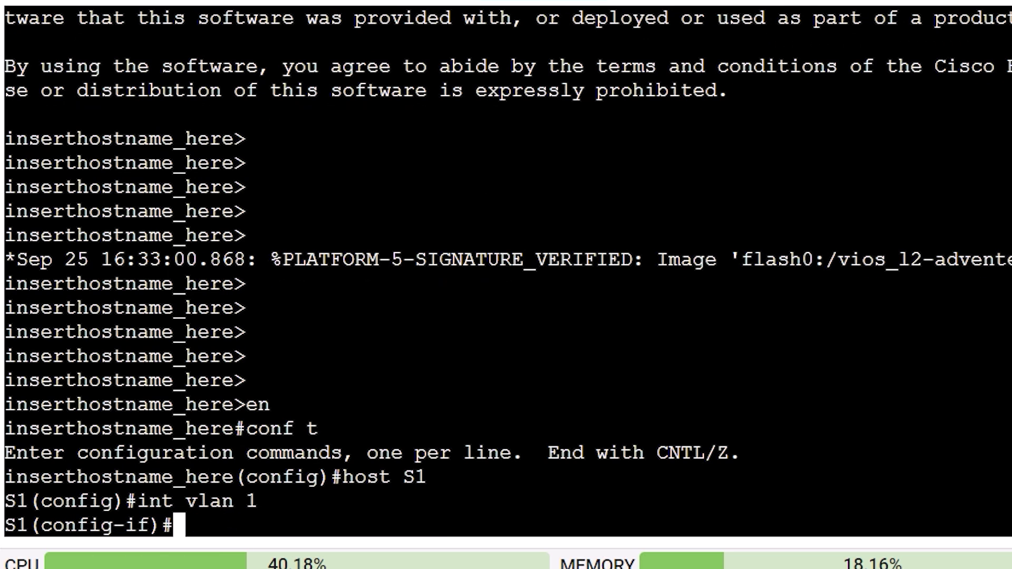
{"action": "type", "text": "ip add"}
{"action": "key", "text": "Tab"}
{"action": "type", "text": "10.1.1."}
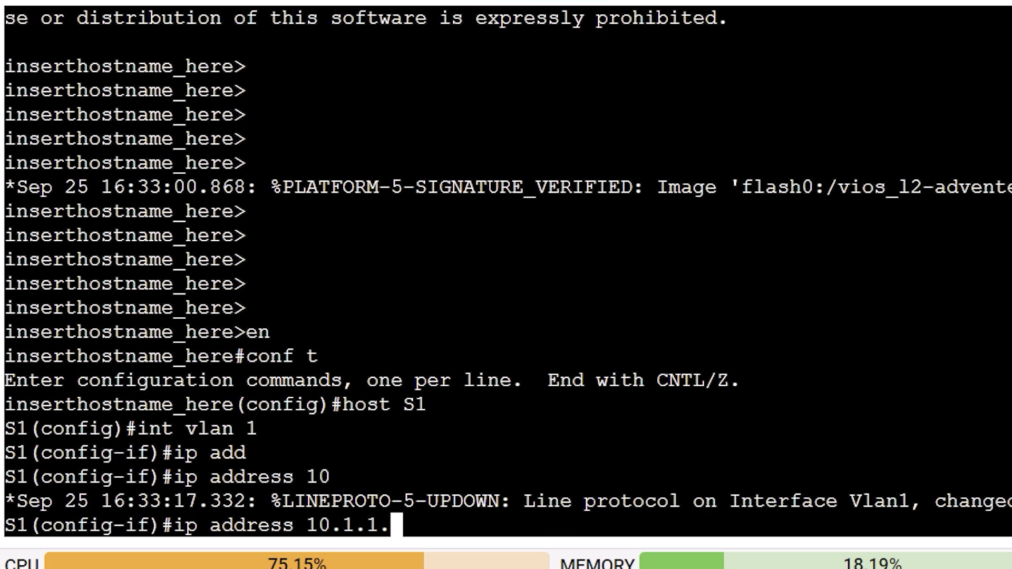
{"action": "type", "text": "25"}
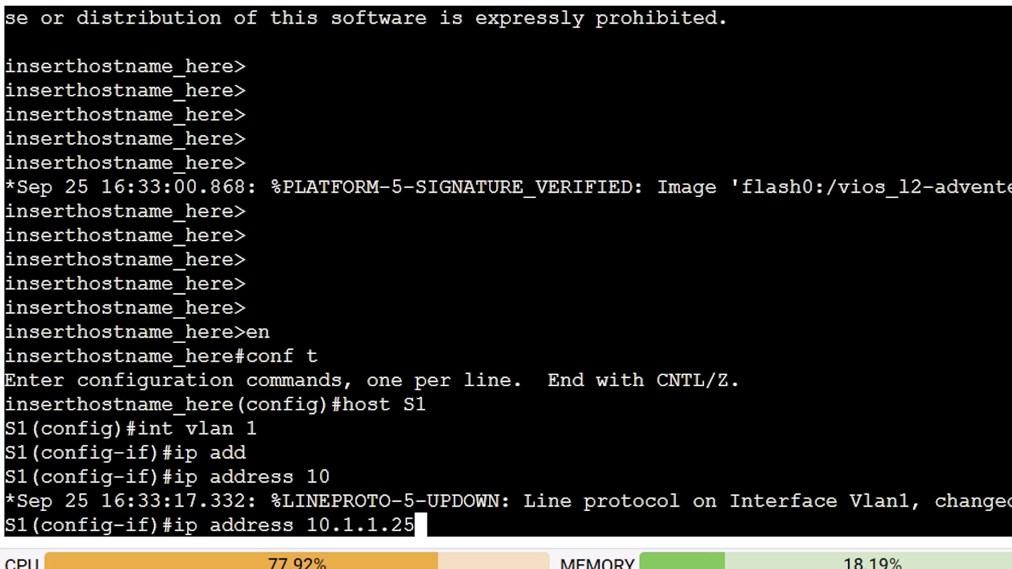
{"action": "type", "text": "2 255.255.255.0"}
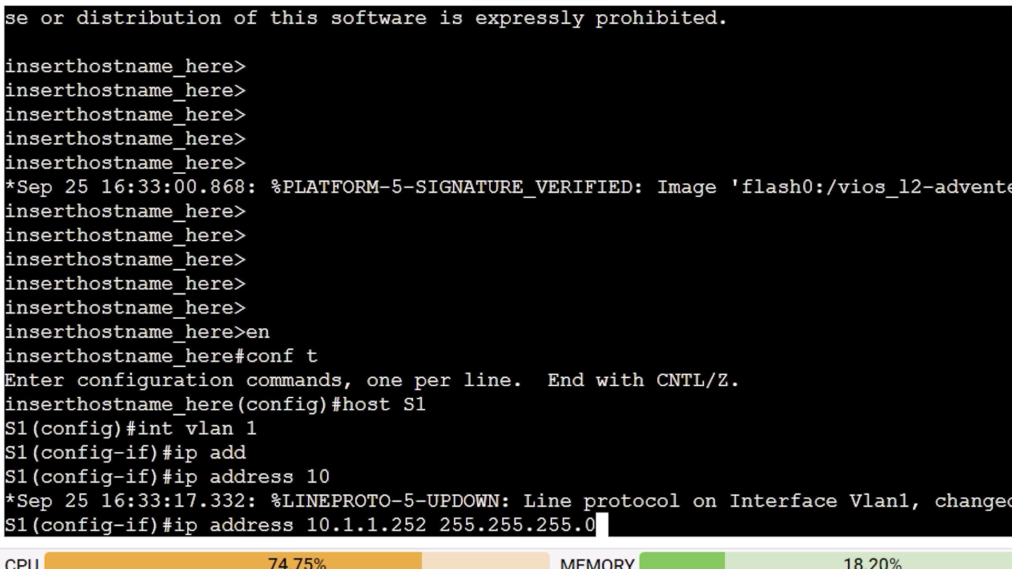
{"action": "key", "text": "Return"}
{"action": "type", "text": "no shut"}
{"action": "key", "text": "Return"}
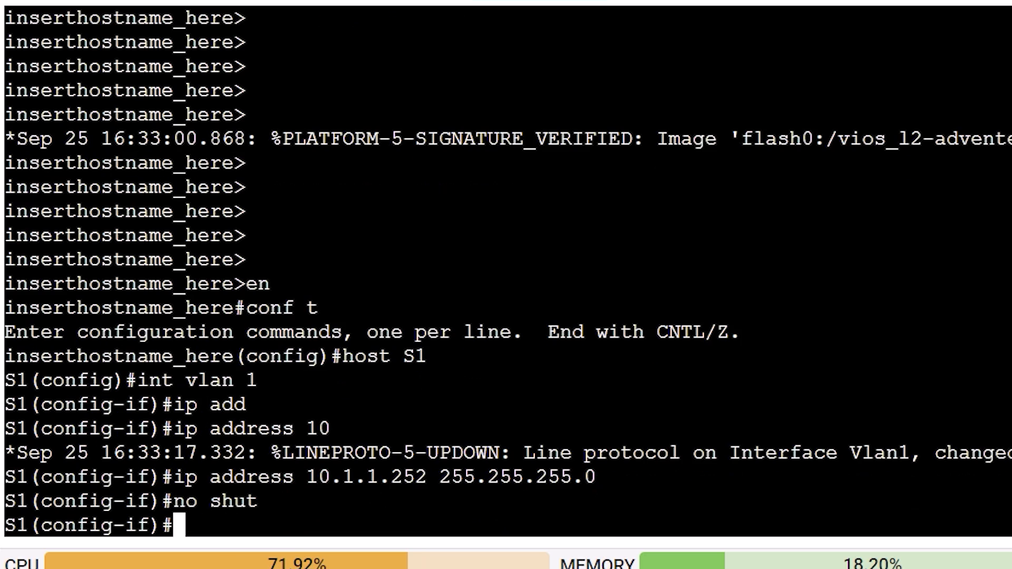
Leave config mode, review the interface summary, and ping 10.1.1.252.
{"action": "scroll", "coordinate": [506, 310], "scroll_direction": "up", "scroll_amount": 15}
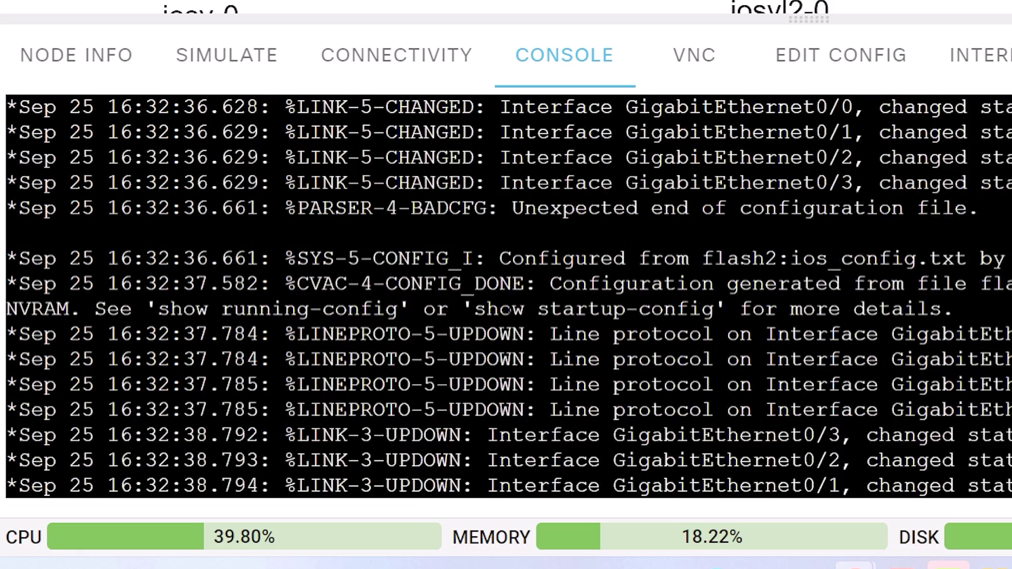
{"action": "scroll", "coordinate": [505, 310], "scroll_direction": "down", "scroll_amount": 15}
{"action": "type", "text": "end"}
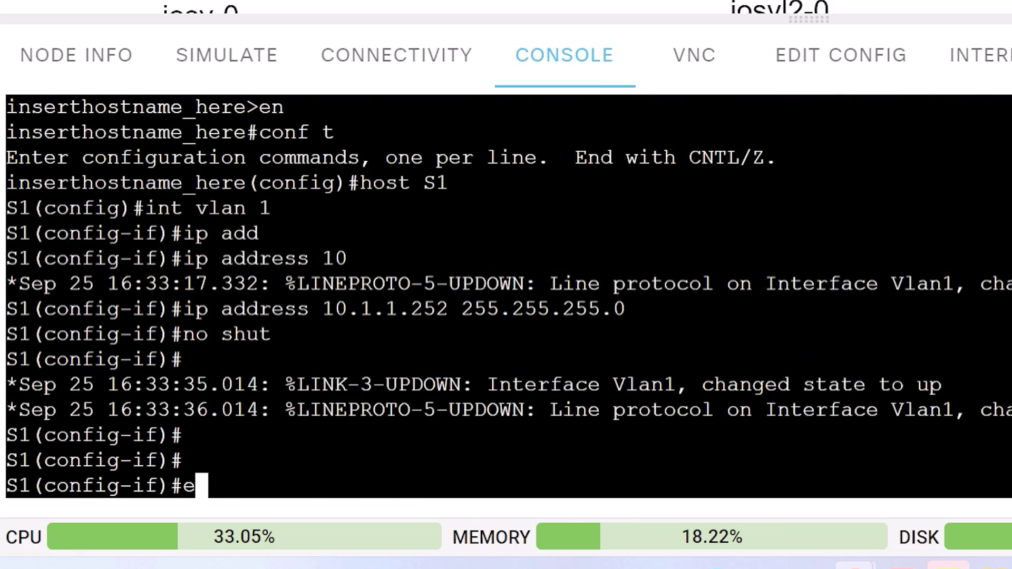
{"action": "key", "text": "Return"}
{"action": "type", "text": "sh ip int bri"}
{"action": "key", "text": "Return"}
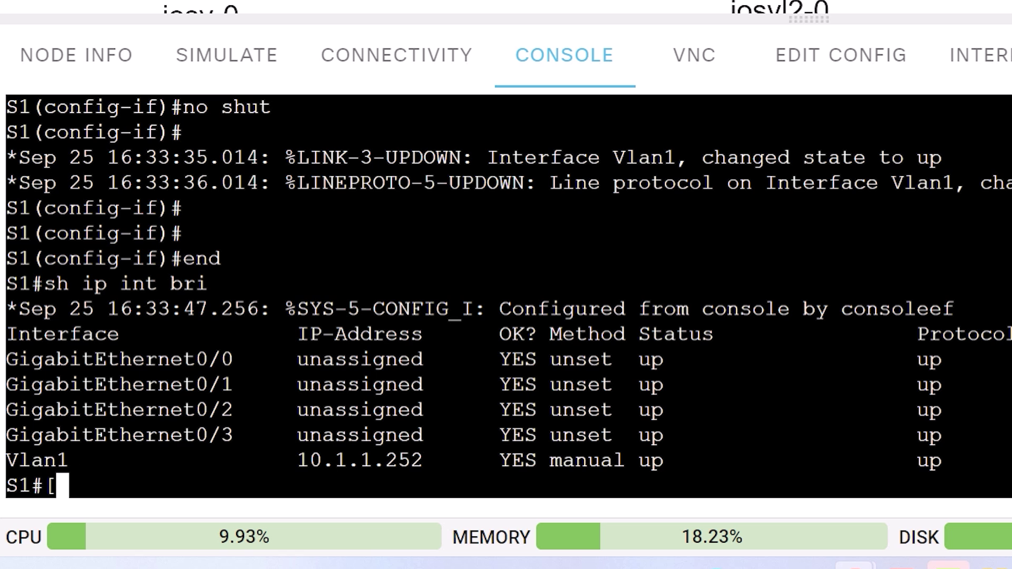
{"action": "type", "text": "ping 10.1.1"}
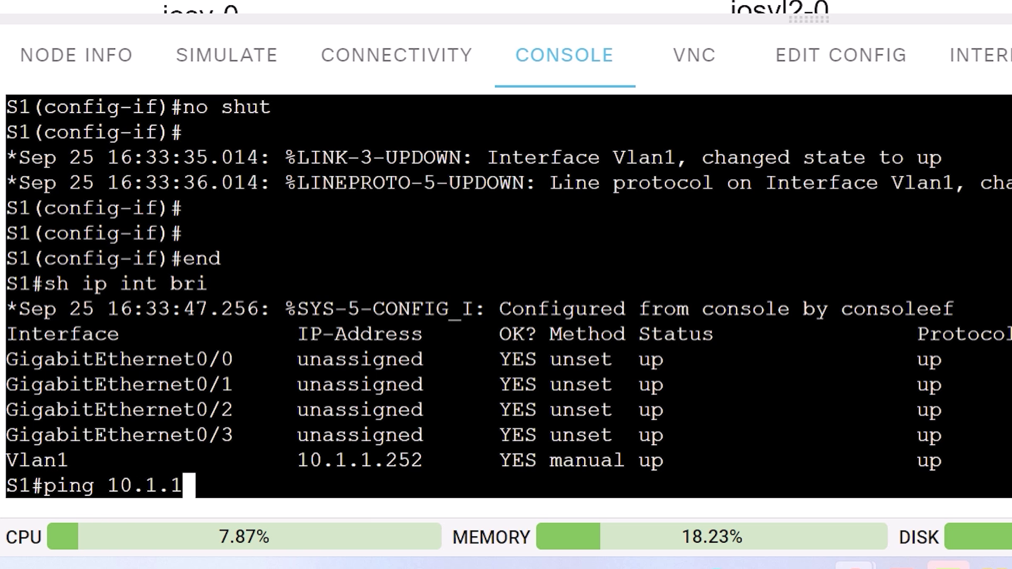
{"action": "type", "text": ".1252"}
{"action": "key", "text": "Return"}
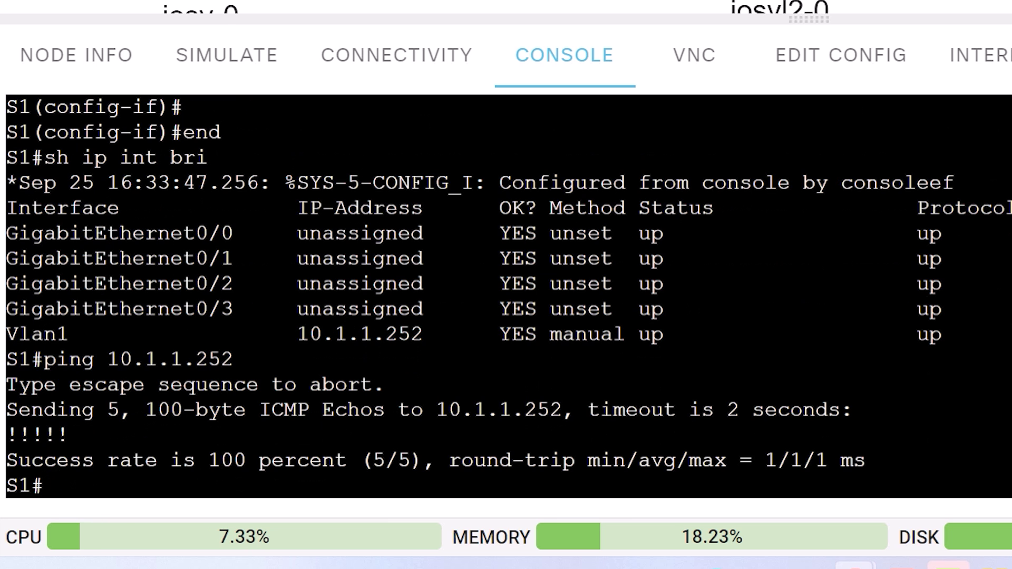
On iosv-0, enter configuration mode and enable interface G0/0 with no shutdown.
{"action": "scroll", "coordinate": [551, 96], "scroll_direction": "up", "scroll_amount": 15}
{"action": "key", "text": "Return"}
{"action": "key", "text": "Return"}
{"action": "key", "text": "Return"}
{"action": "key", "text": "Return"}
{"action": "type", "text": "en"}
{"action": "key", "text": "Return"}
{"action": "type", "text": "conf t"}
{"action": "key", "text": "Return"}
{"action": "type", "text": "int "}
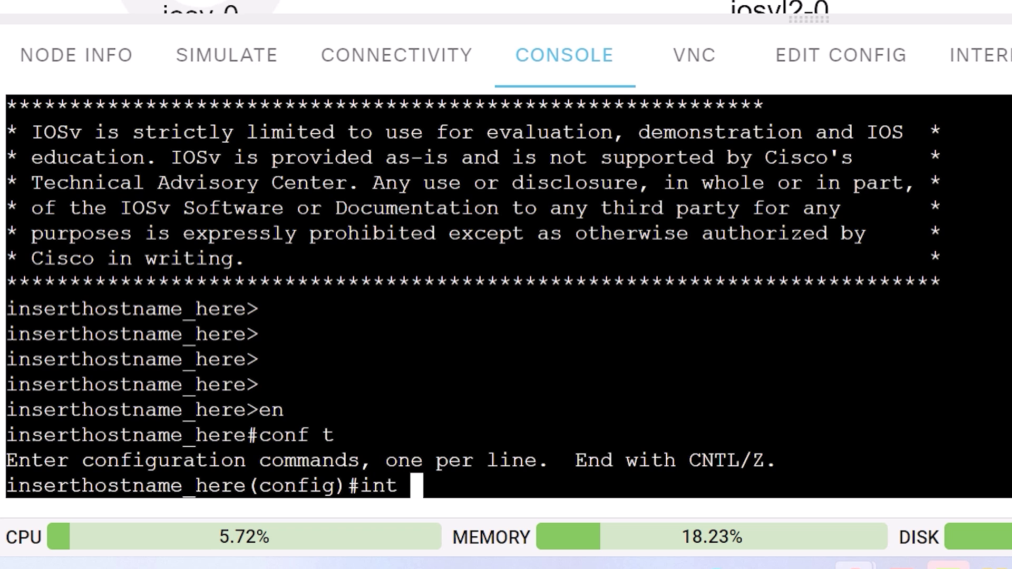
{"action": "type", "text": "g0/0"}
{"action": "key", "text": "Return"}
{"action": "type", "text": "no shut"}
{"action": "key", "text": "Return"}
Assign G0/0 address 10.1.1.254 255.255.255.0 and name the router R1.
{"action": "type", "text": "ip add"}
{"action": "key", "text": "Tab"}
{"action": "type", "text": "10.1.1.1"}
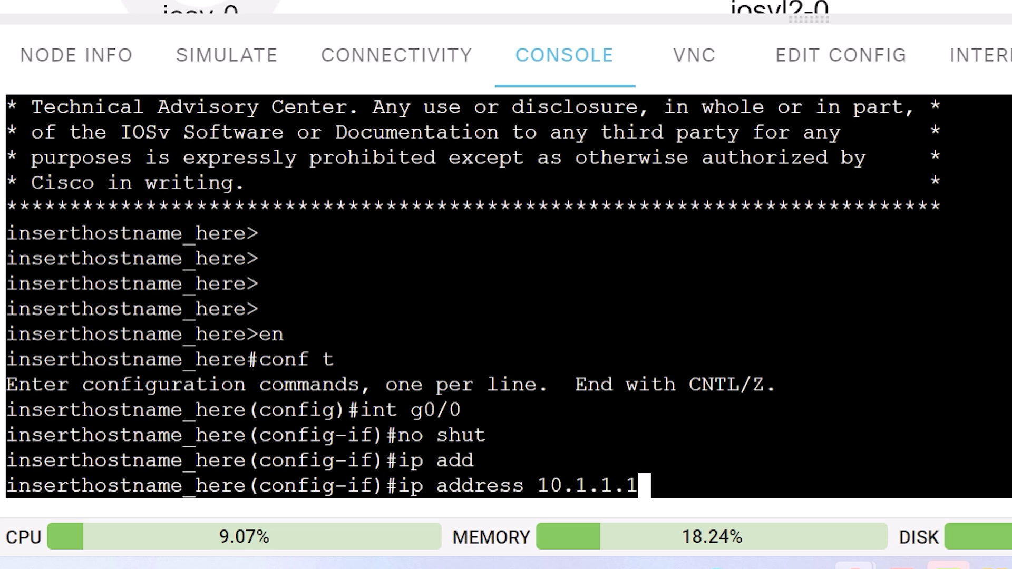
{"action": "key", "text": "BackSpace"}
{"action": "type", "text": "25"}
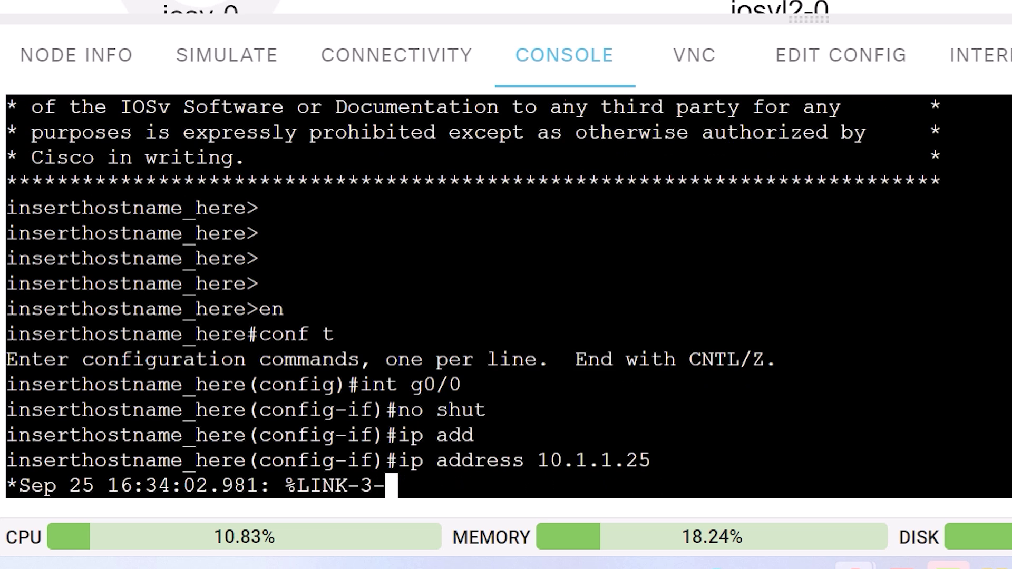
{"action": "type", "text": "4 255.255.255.0"}
{"action": "key", "text": "Return"}
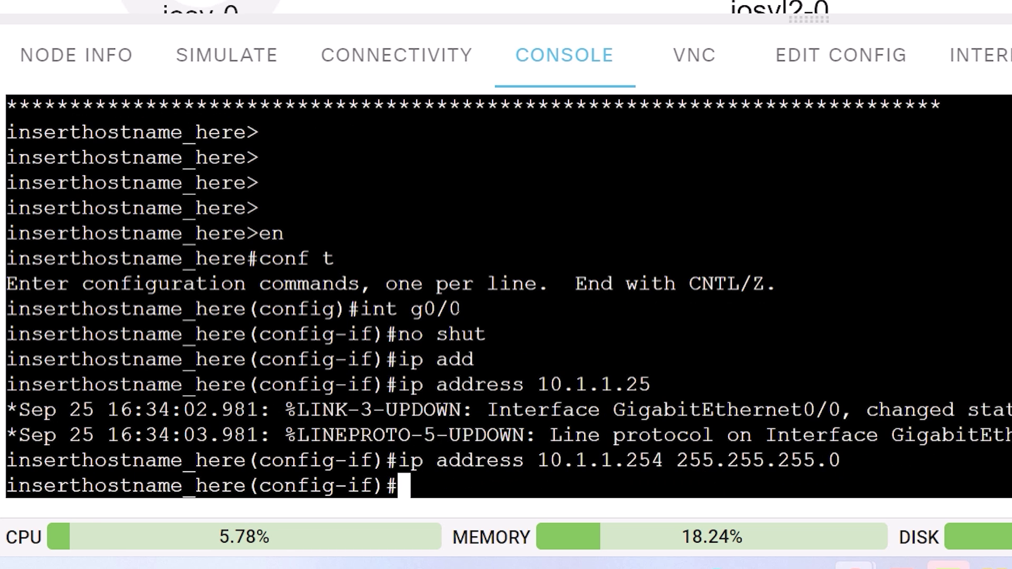
{"action": "type", "text": "host R1"}
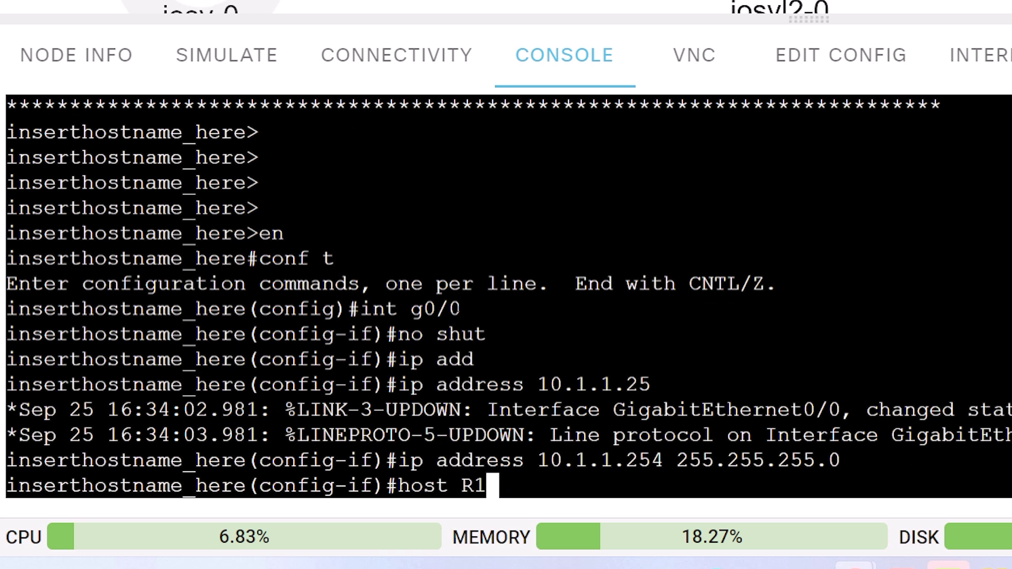
{"action": "key", "text": "Return"}
Check R1's interface summary and ping S1 at 10.1.1.252.
{"action": "type", "text": "end"}
{"action": "key", "text": "Return"}
{"action": "type", "text": "sh ip"}
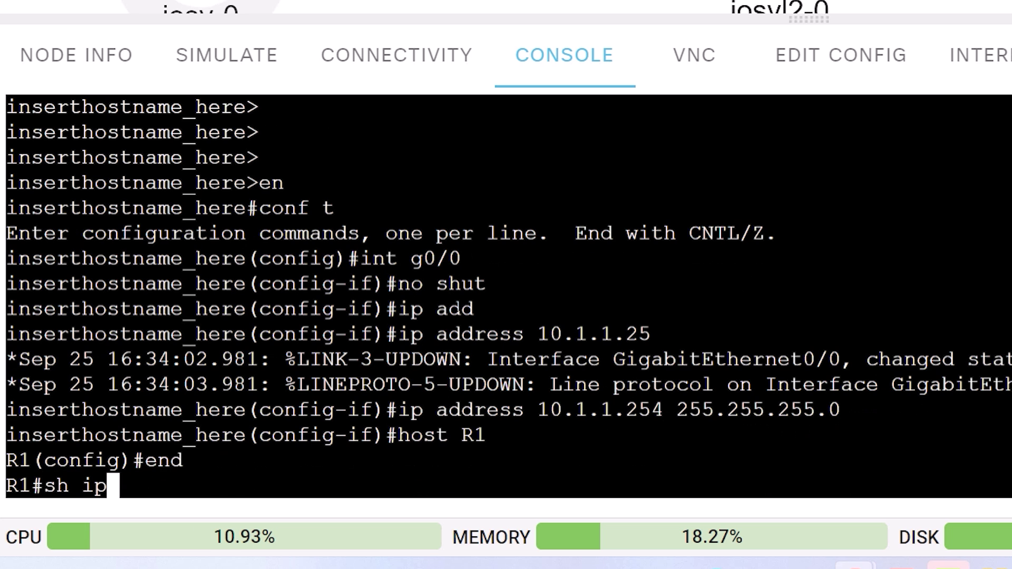
{"action": "type", "text": "int brief"}
{"action": "key", "text": "Return"}
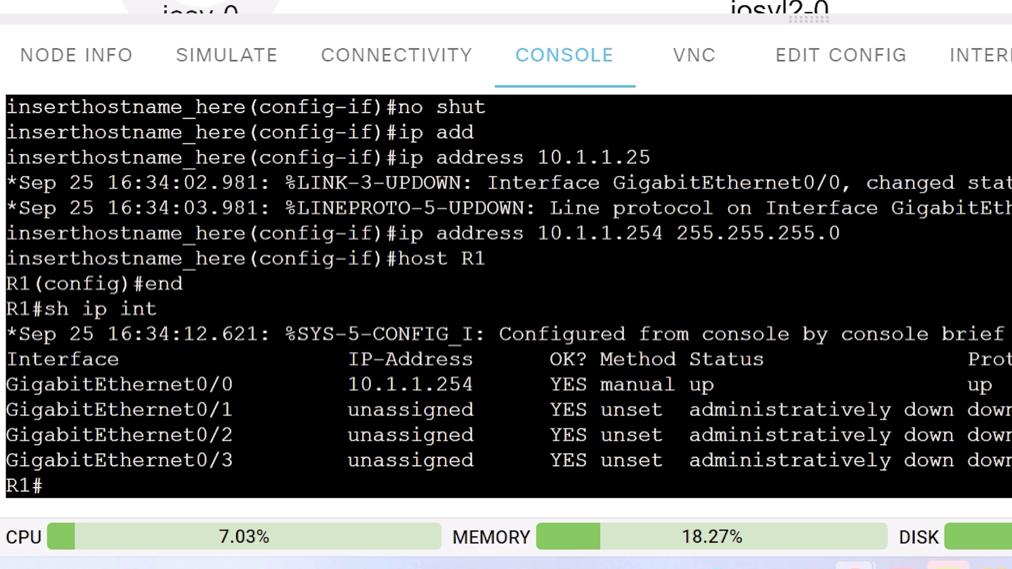
{"action": "type", "text": "ping 10.1.1.252"}
{"action": "key", "text": "Return"}
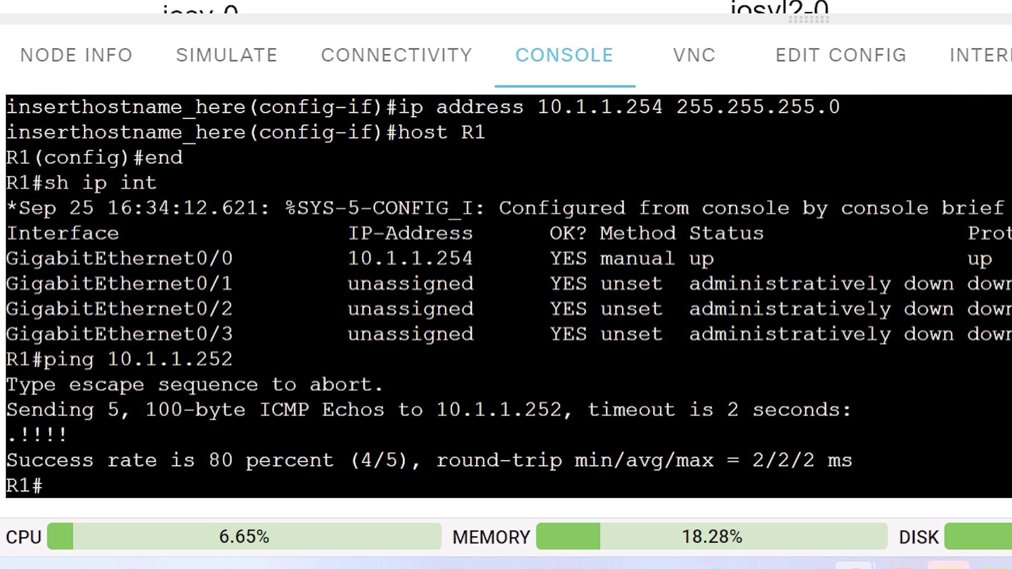
{"action": "scroll", "coordinate": [509, 295], "scroll_direction": "up", "scroll_amount": 10}
Name the second router R2 and bring up G0/0 with 10.1.1.253 255.255.255.0.
{"action": "scroll", "coordinate": [508, 295], "scroll_direction": "down", "scroll_amount": 10}
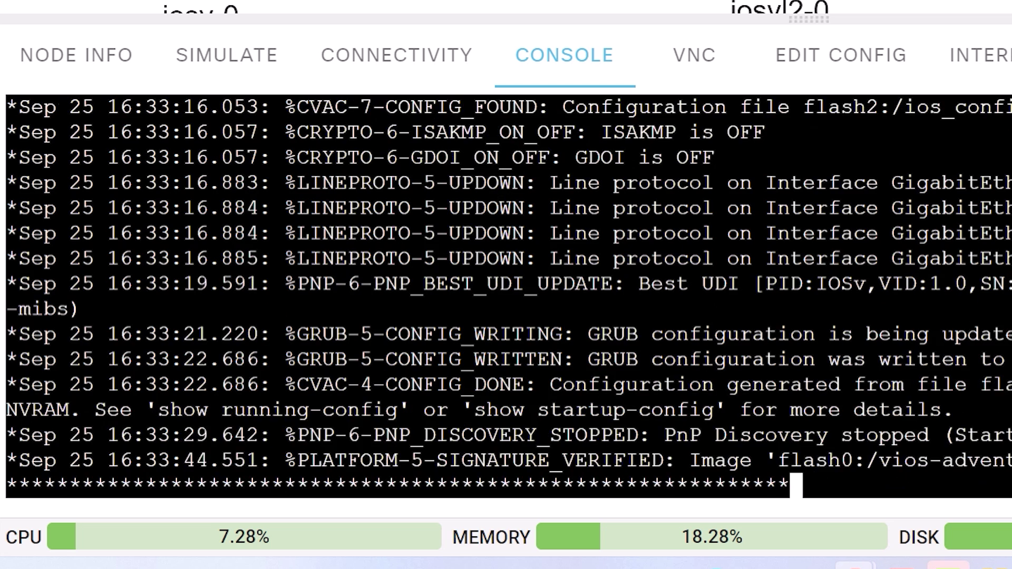
{"action": "type", "text": "2"}
{"action": "key", "text": "Return"}
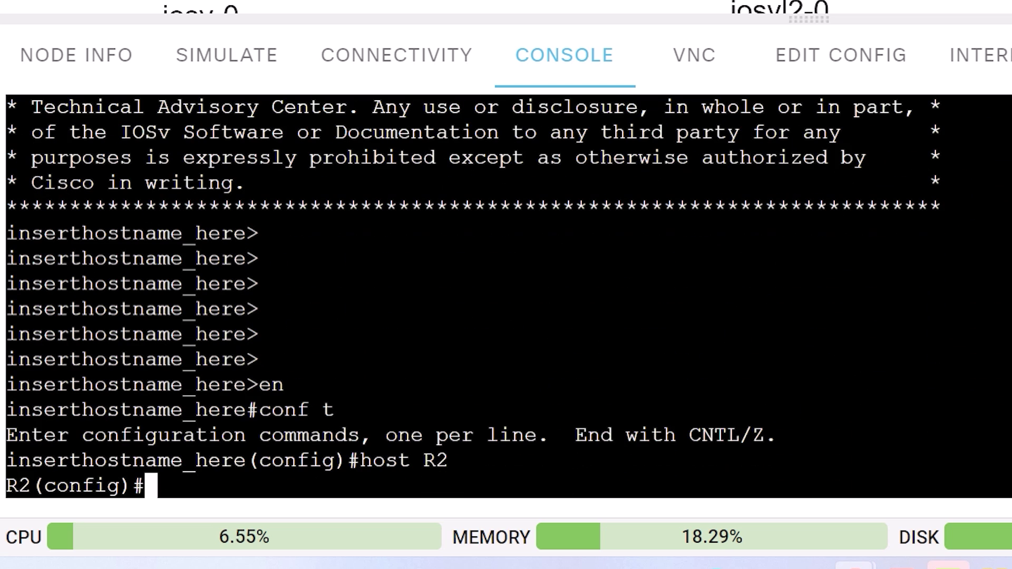
{"action": "type", "text": "int g0/0"}
{"action": "key", "text": "Return"}
{"action": "type", "text": "no shut"}
{"action": "key", "text": "Return"}
{"action": "type", "text": "ip add"}
{"action": "key", "text": "Tab"}
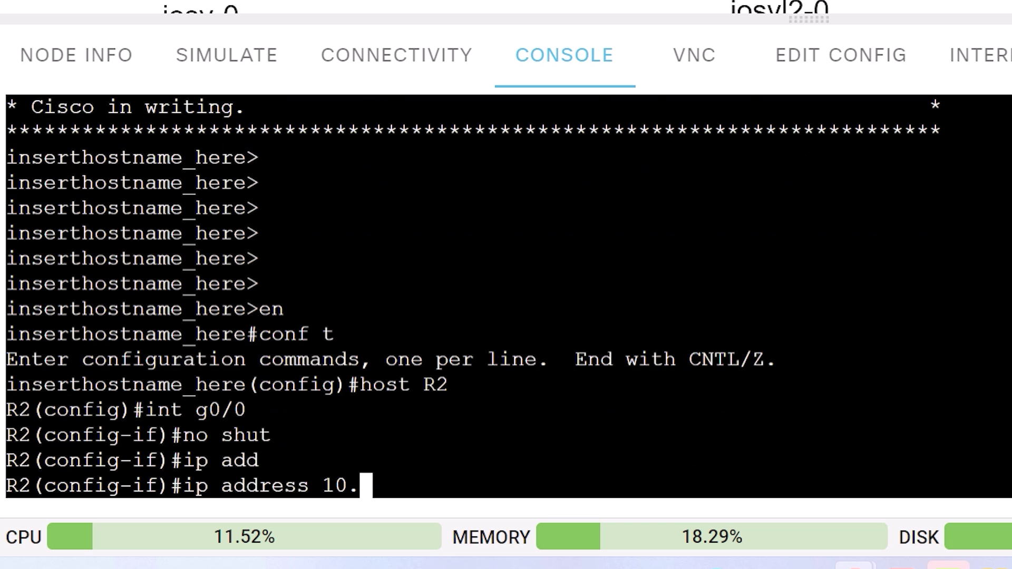
{"action": "type", "text": "10.1.1.253 255.255.255.0"}
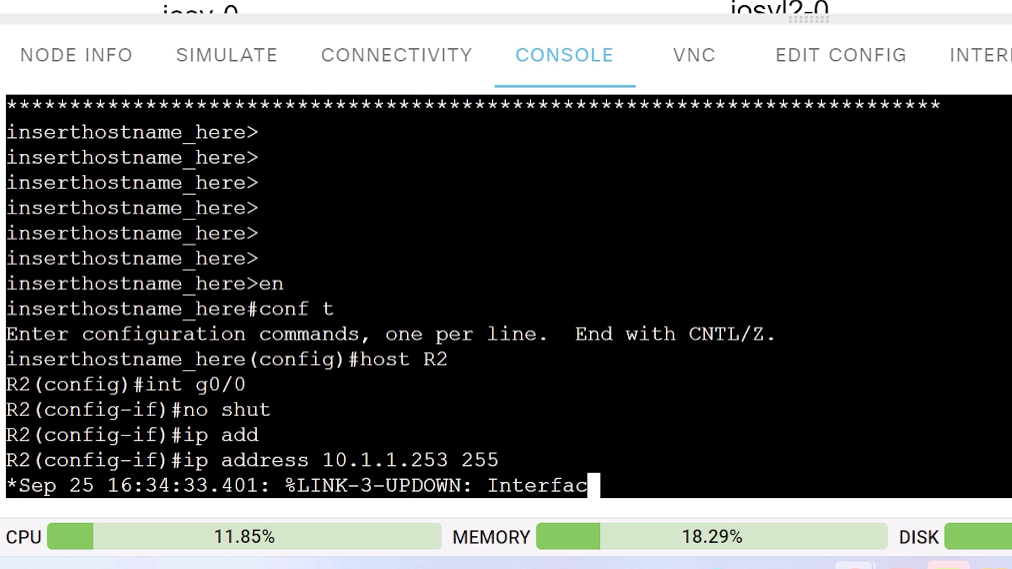
{"action": "key", "text": "Return"}
Check R2's interface summary, then ping R1 at 10.1.1.254 and S1 at 10.1.1.252.
{"action": "type", "text": "no"}
{"action": "key", "text": "BackSpace"}
{"action": "key", "text": "BackSpace"}
{"action": "key", "text": "BackSpace"}
{"action": "type", "text": "end"}
{"action": "key", "text": "Return"}
{"action": "type", "text": "s"}
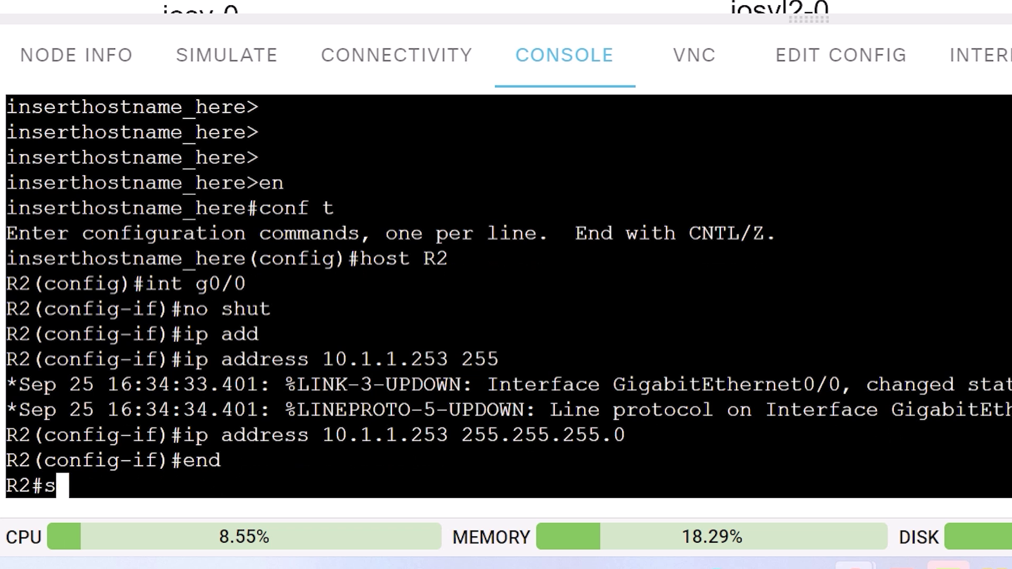
{"action": "type", "text": "h ip rout"}
{"action": "key", "text": "BackSpace"}
{"action": "key", "text": "BackSpace"}
{"action": "key", "text": "BackSpace"}
{"action": "key", "text": "BackSpace"}
{"action": "type", "text": "int brief"}
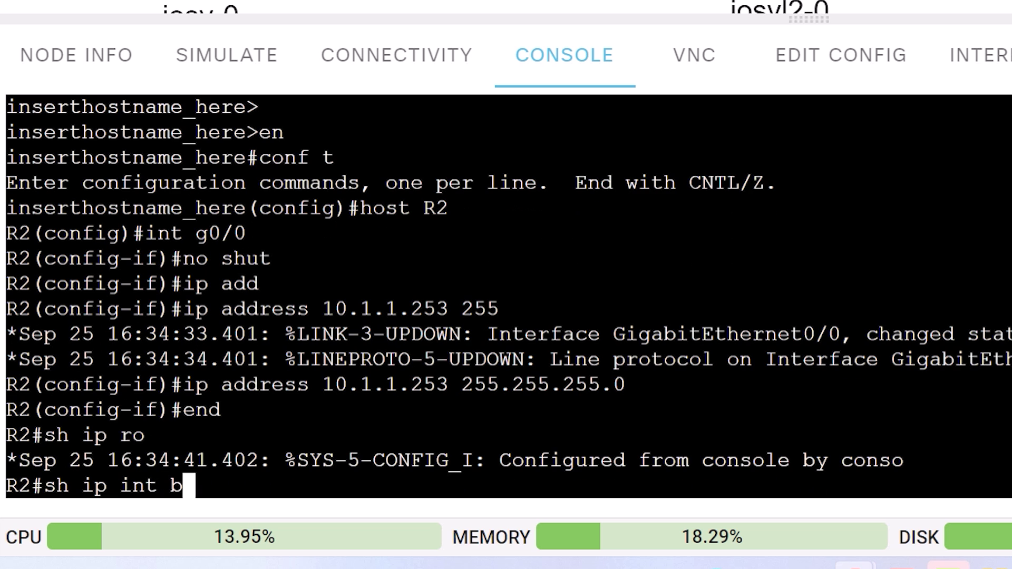
{"action": "key", "text": "Return"}
{"action": "type", "text": "ping 10.1.1.254"}
{"action": "key", "text": "Return"}
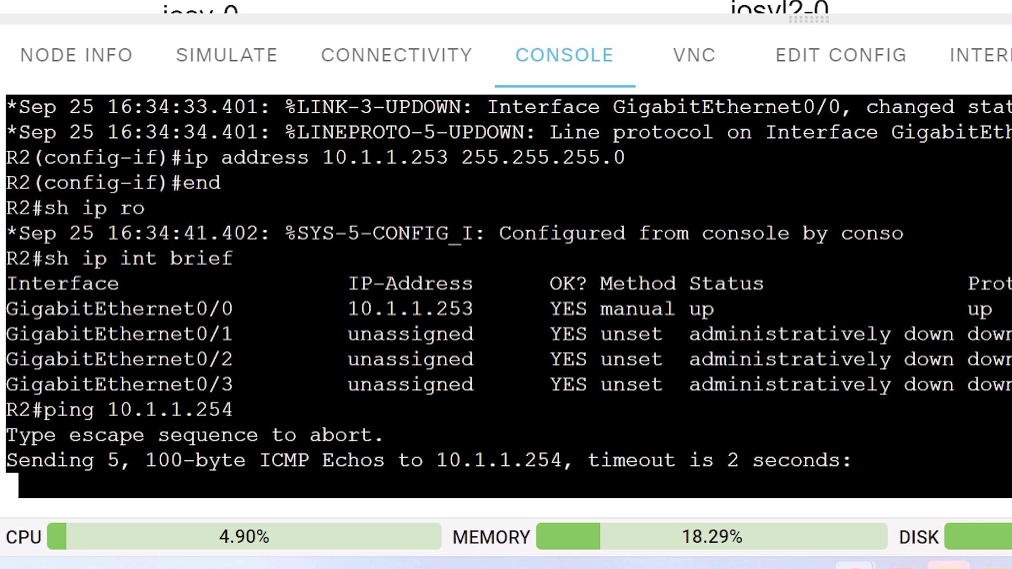
{"action": "key", "text": "Up"}
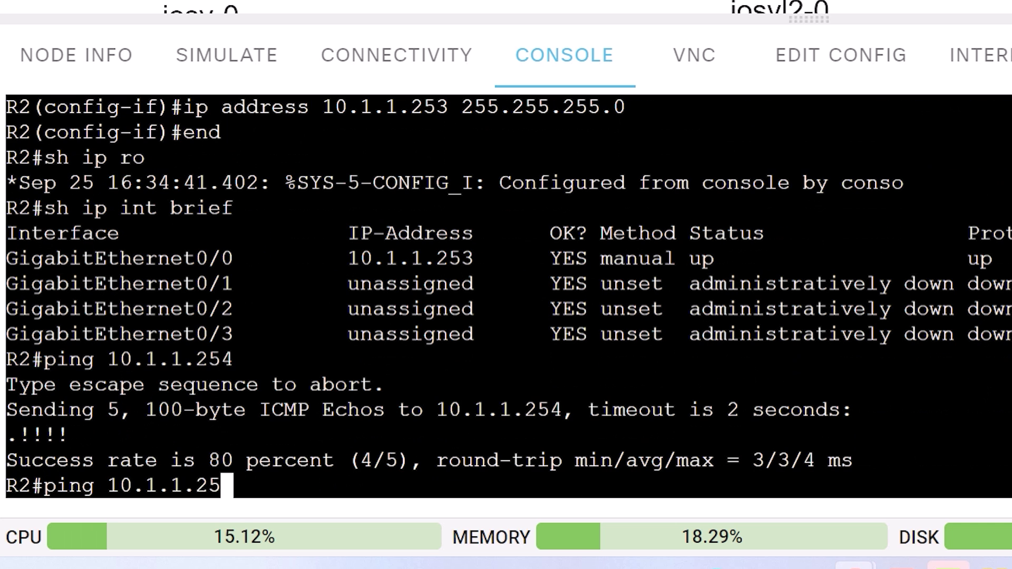
{"action": "key", "text": "Return"}
Save the running configurations of R2, S1 and R1 with wr.
{"action": "type", "text": "wr"}
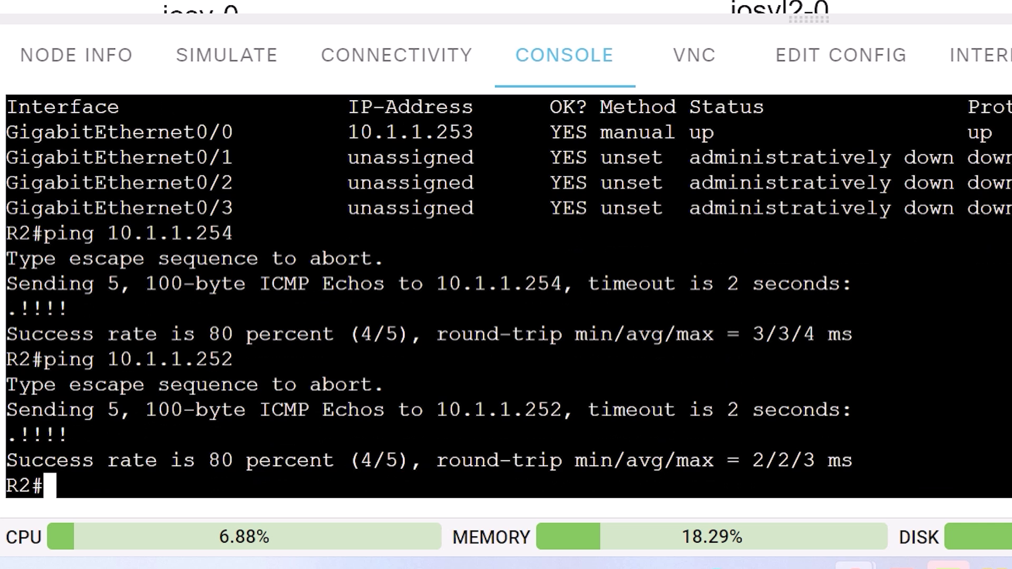
{"action": "key", "text": "Return"}
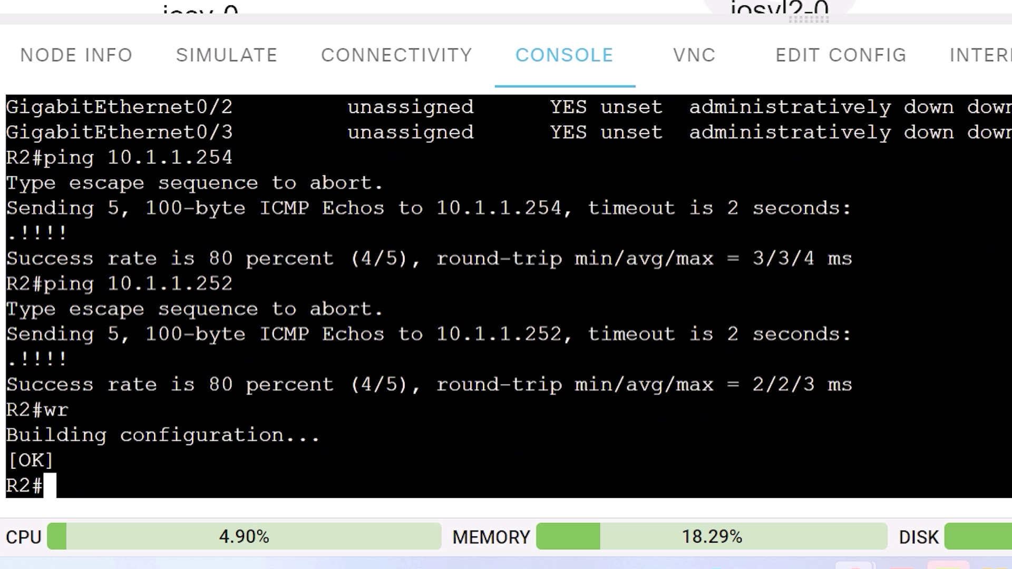
{"action": "type", "text": "wr"}
{"action": "key", "text": "Return"}
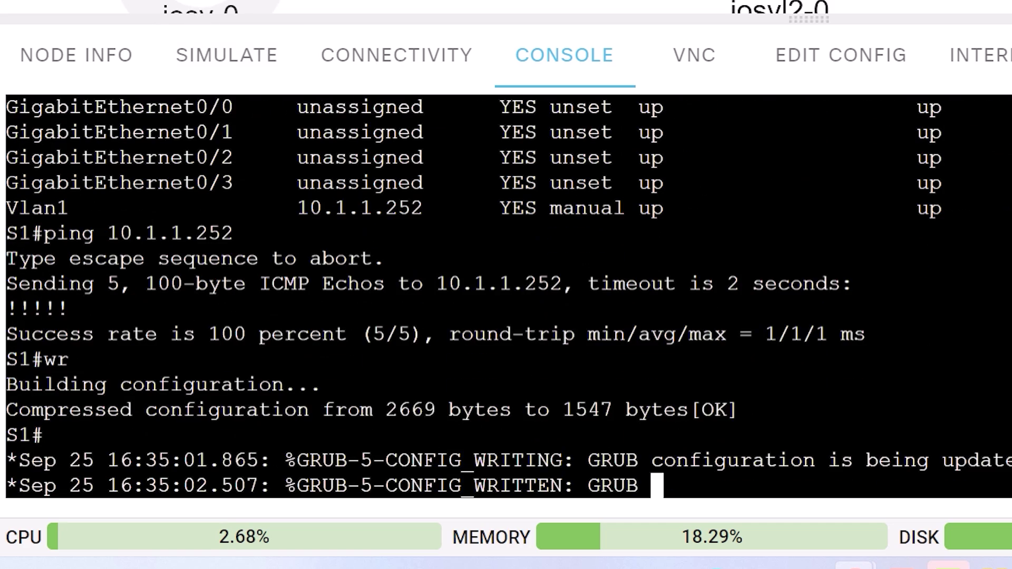
{"action": "left_click", "coordinate": [196, 21]}
{"action": "type", "text": "wr"}
{"action": "key", "text": "Return"}
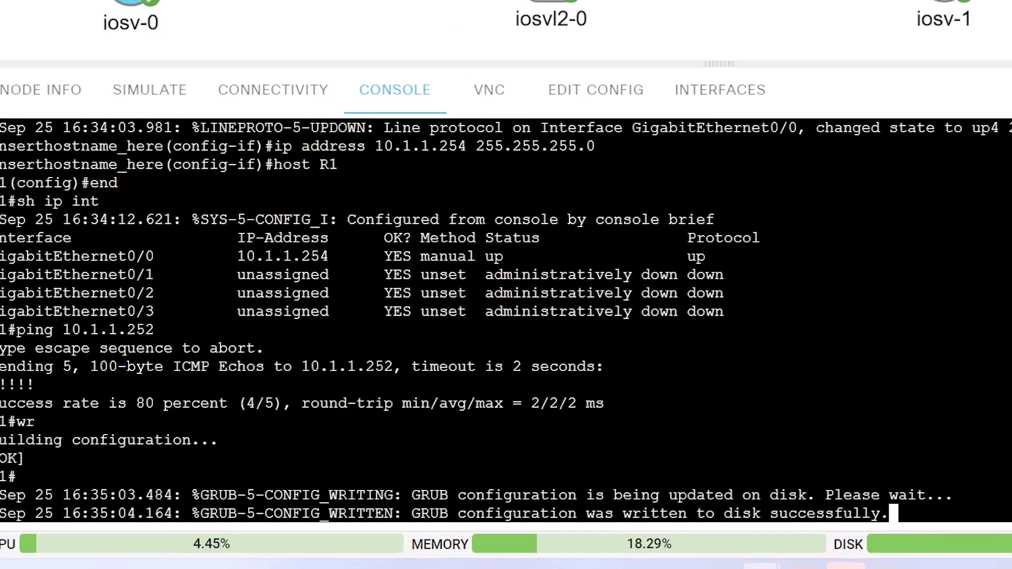
{"action": "key", "text": "ctrl+minus"}
Rename the lab to Lab1 and go back to the Dashboard.
{"action": "left_click_drag", "start_coordinate": [380, 27], "coordinate": [212, 28]}
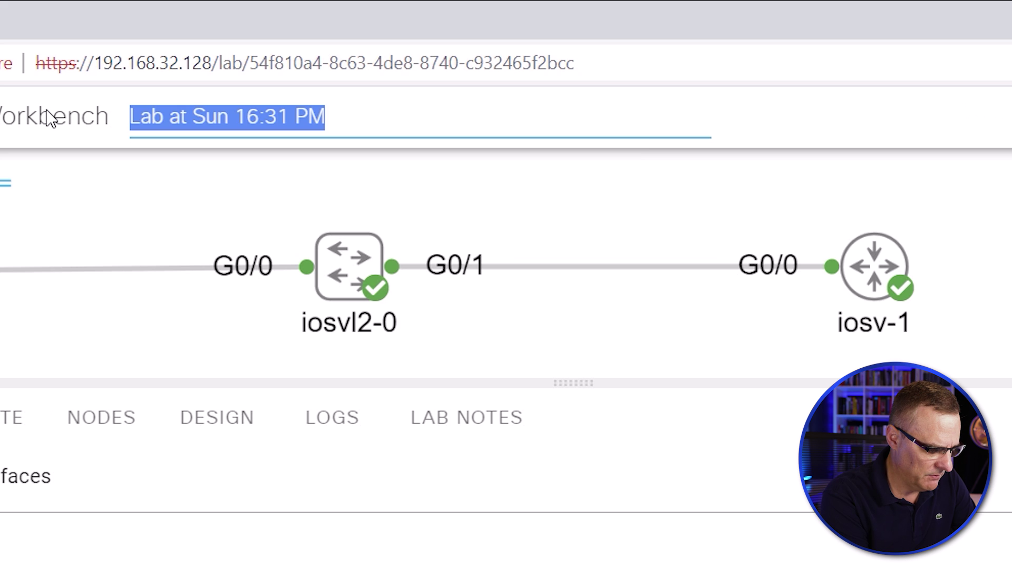
{"action": "type", "text": "Lab1"}
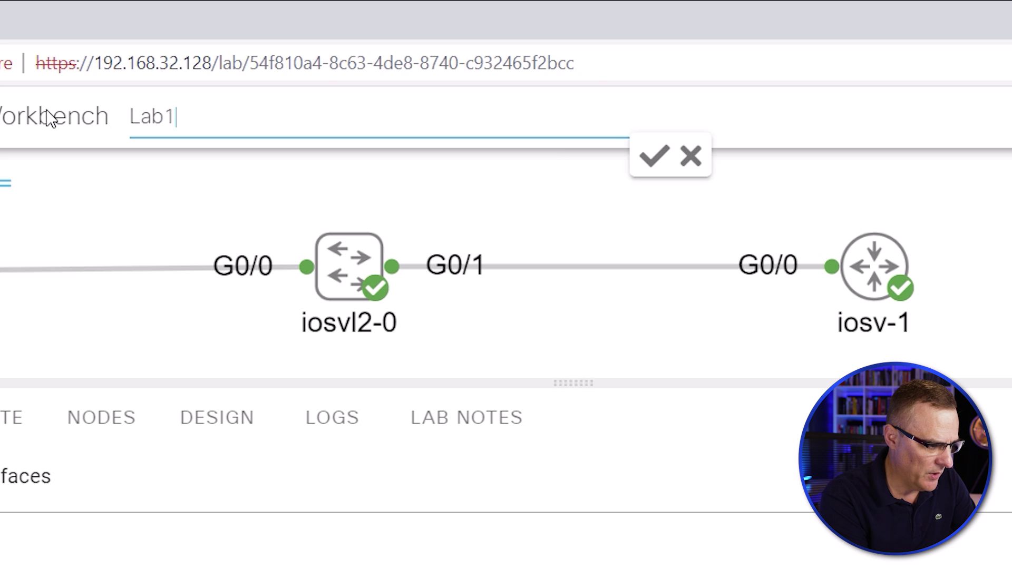
{"action": "key", "text": "Return"}
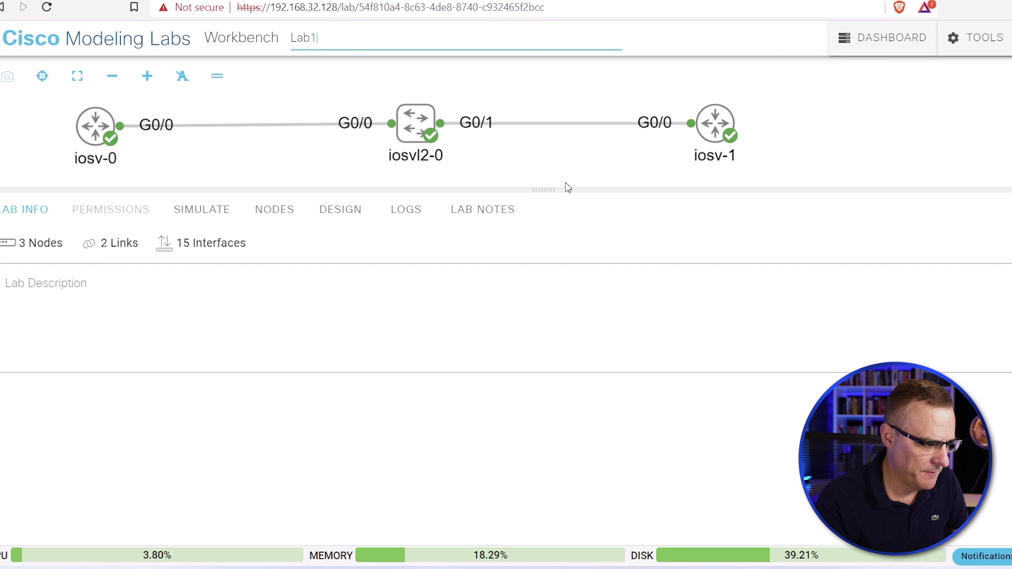
{"action": "left_click", "coordinate": [889, 46]}
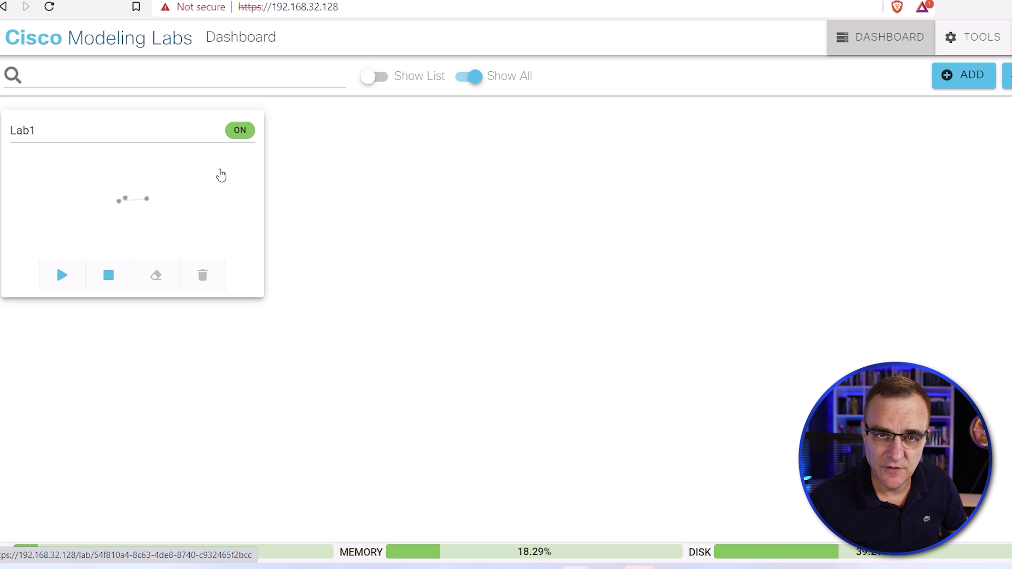
Create a new empty lab from the Dashboard and expand the Add Nodes palette to browse node types.
{"action": "left_click", "coordinate": [963, 76]}
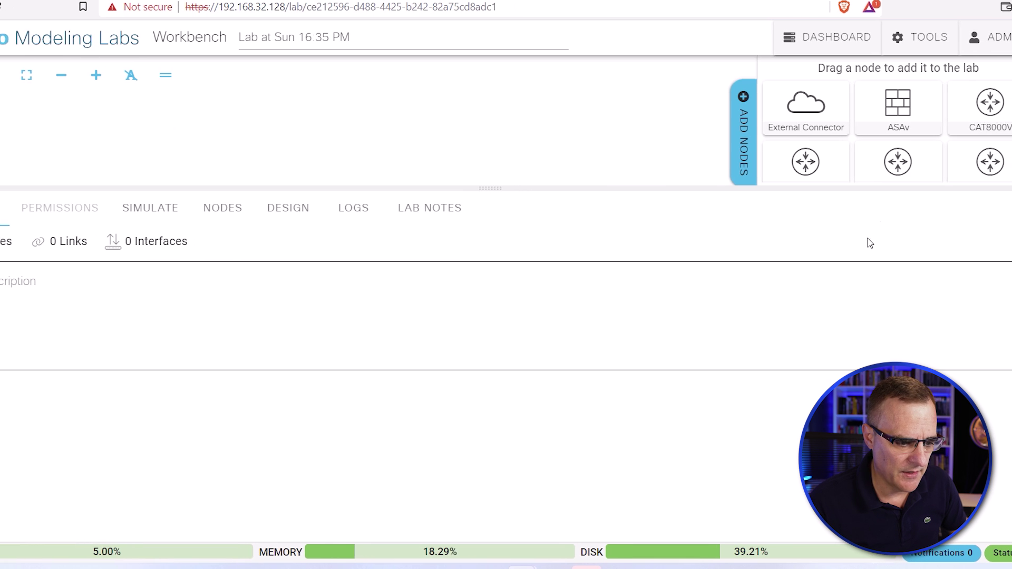
{"action": "left_click_drag", "start_coordinate": [833, 187], "coordinate": [835, 384]}
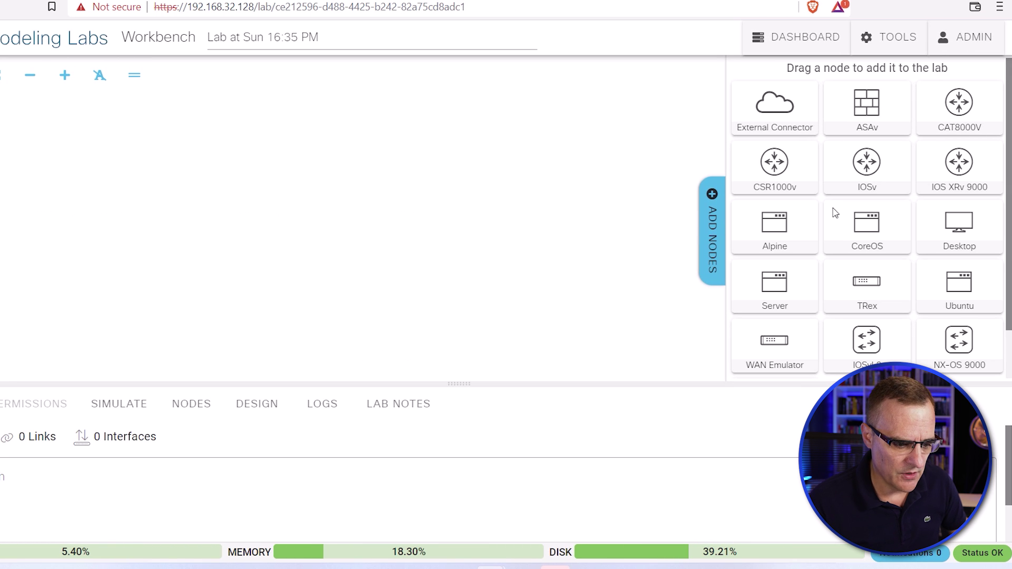
{"action": "scroll", "coordinate": [901, 276], "scroll_direction": "down", "scroll_amount": 1}
{"action": "scroll", "coordinate": [906, 273], "scroll_direction": "up", "scroll_amount": 1}
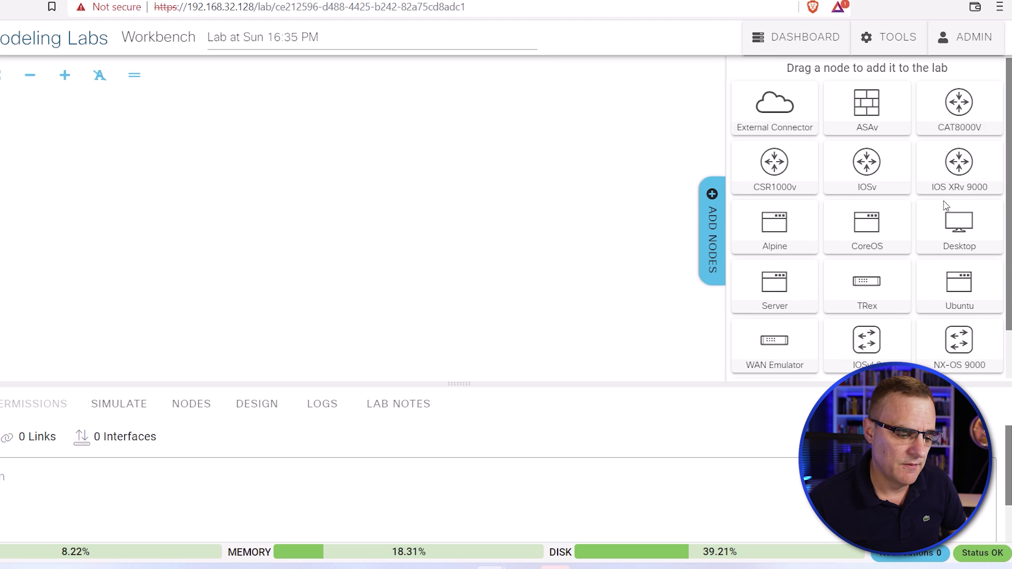
{"action": "scroll", "coordinate": [949, 253], "scroll_direction": "down", "scroll_amount": 1}
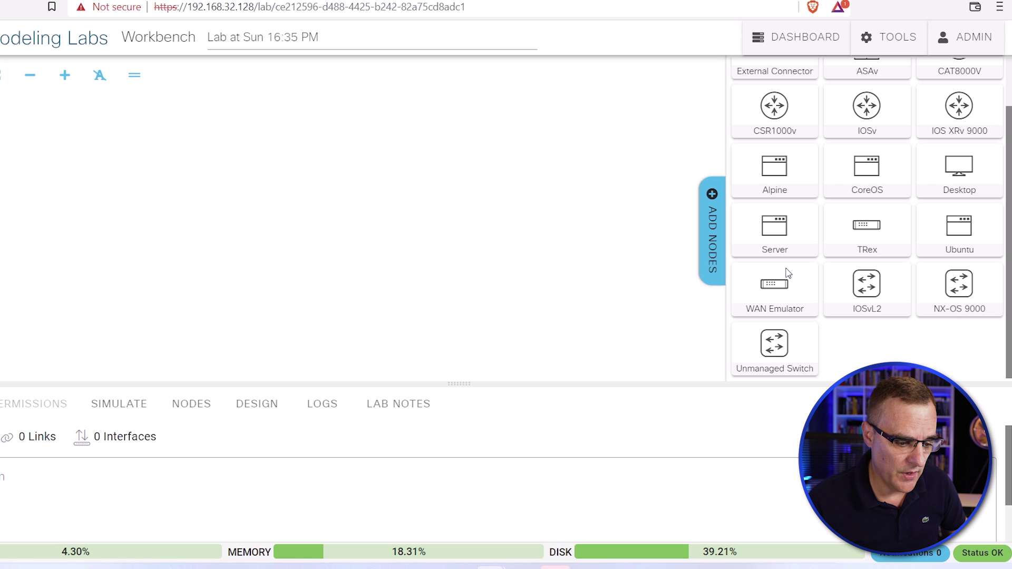